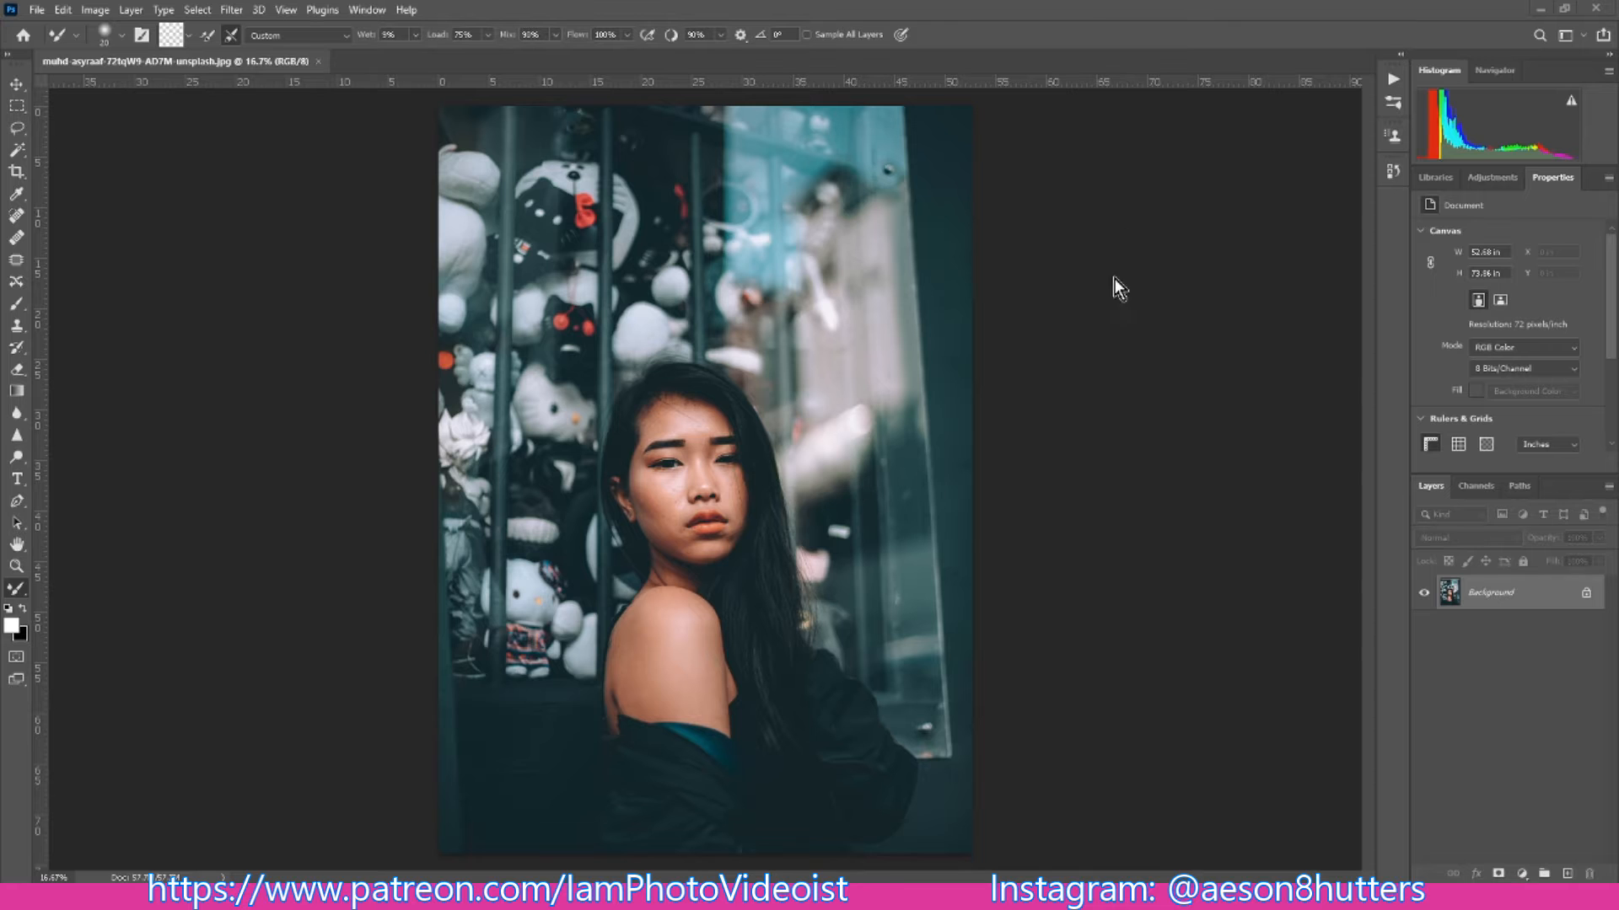
# - Examine the woman's face and shoulder close up for skin blemishes
pyautogui.hotkey('ctrl', '+')
pyautogui.hotkey('ctrl', '+')
pyautogui.hotkey('ctrl', '+')
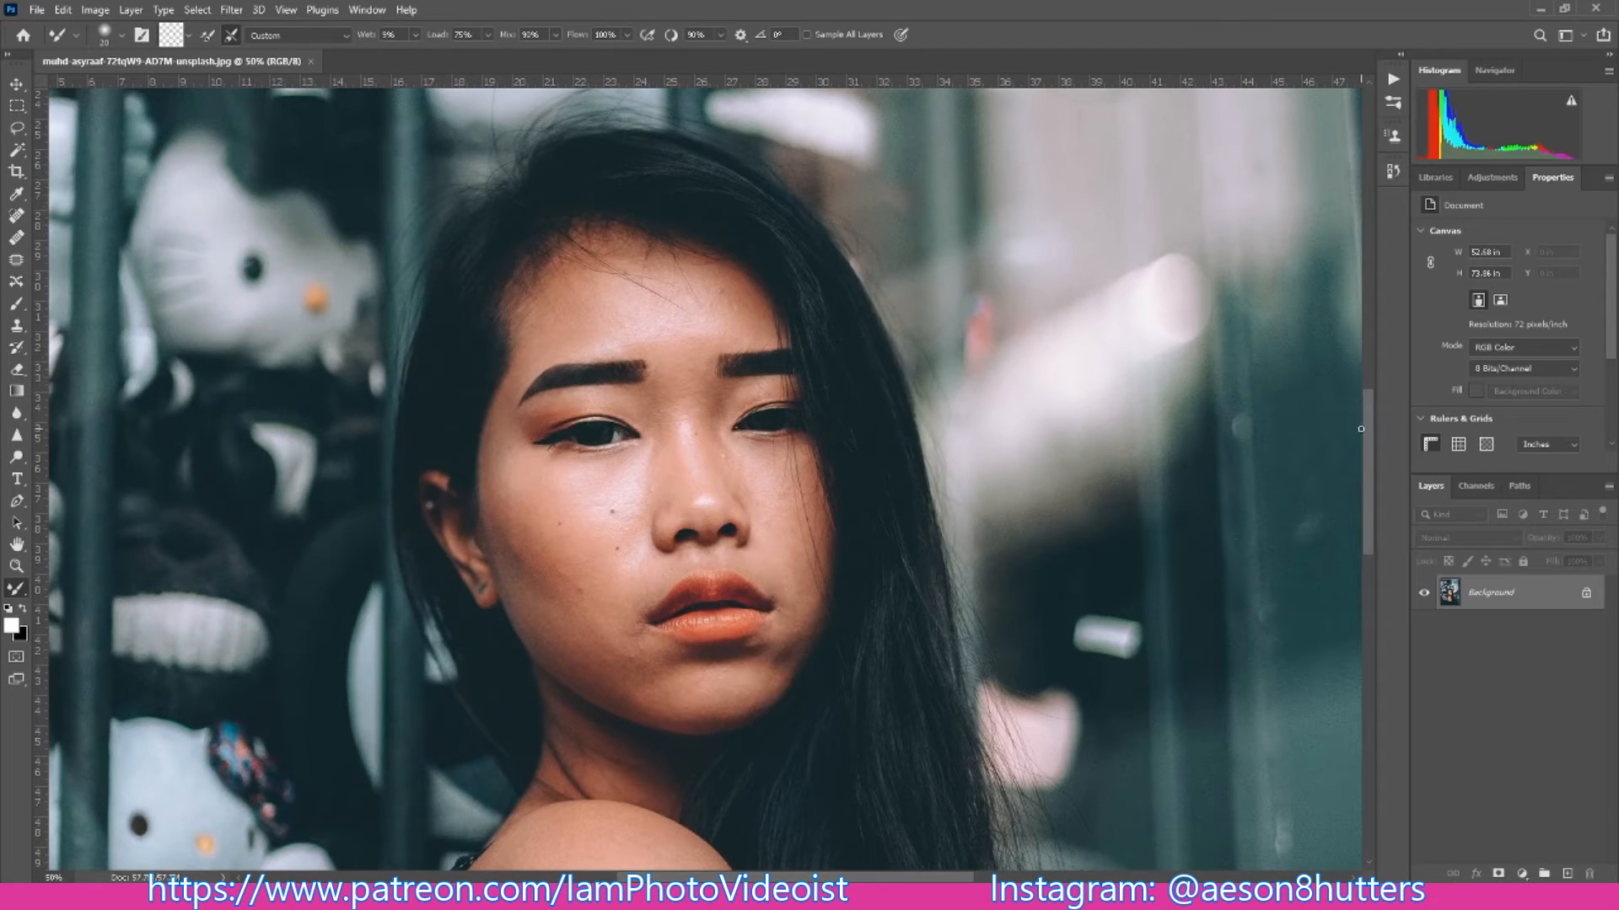
pyautogui.moveTo(1367, 448); pyautogui.dragTo(1367, 583)
pyautogui.hotkey('ctrl', '-')
pyautogui.hotkey('ctrl', '-')
pyautogui.hotkey('ctrl', '-')
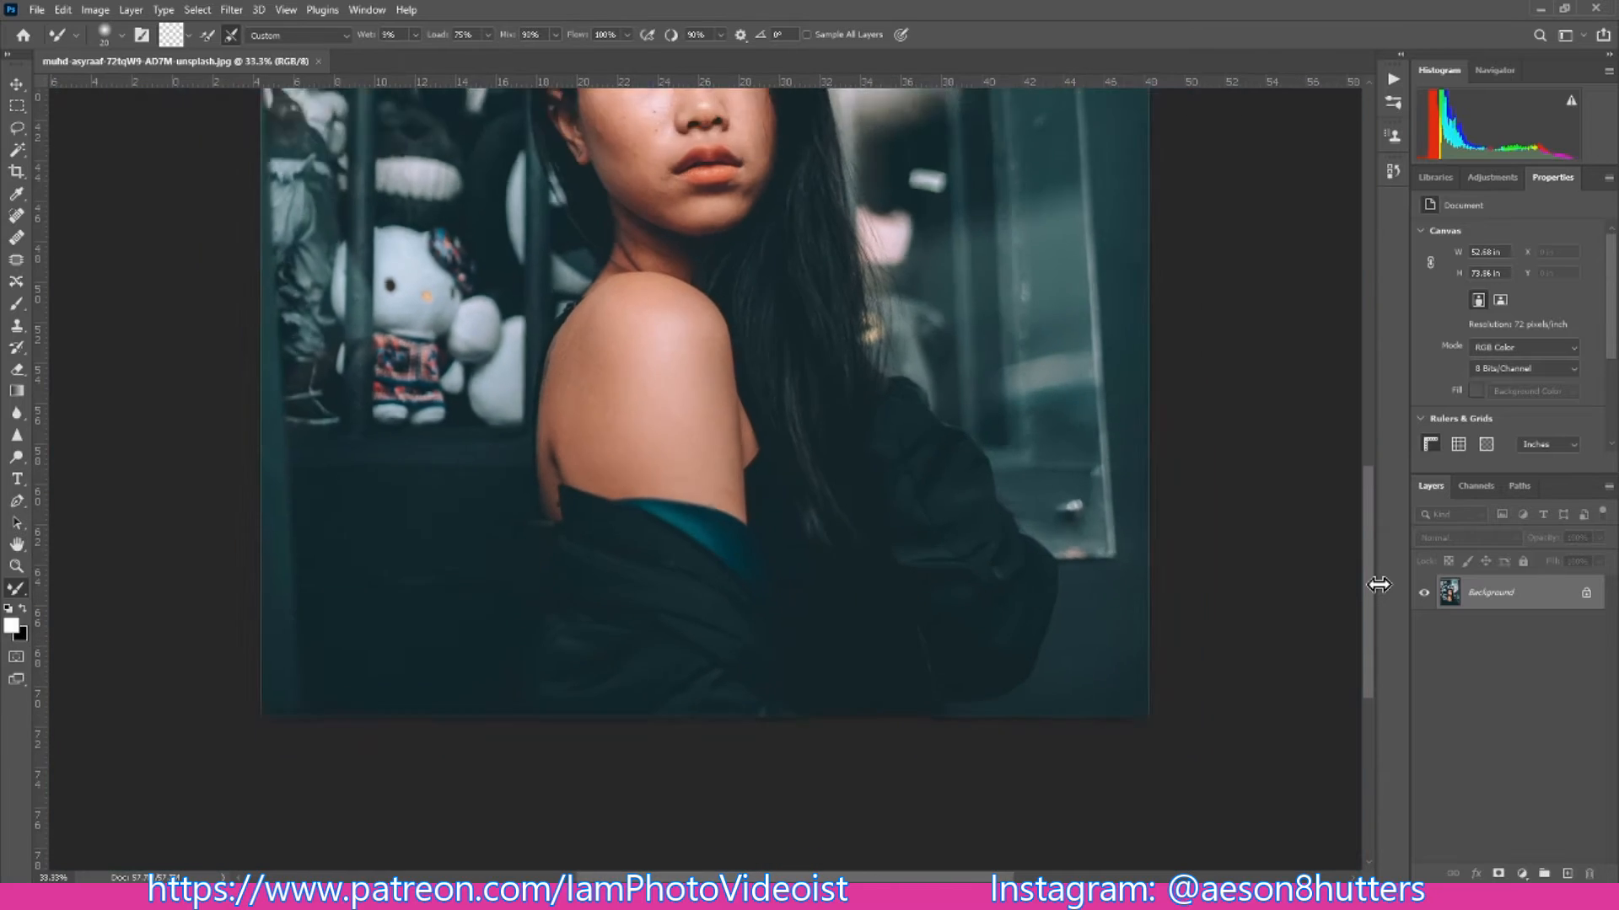
# - Unlock the background layer and duplicate it as a backup layer named BU
pyautogui.click(1587, 594)
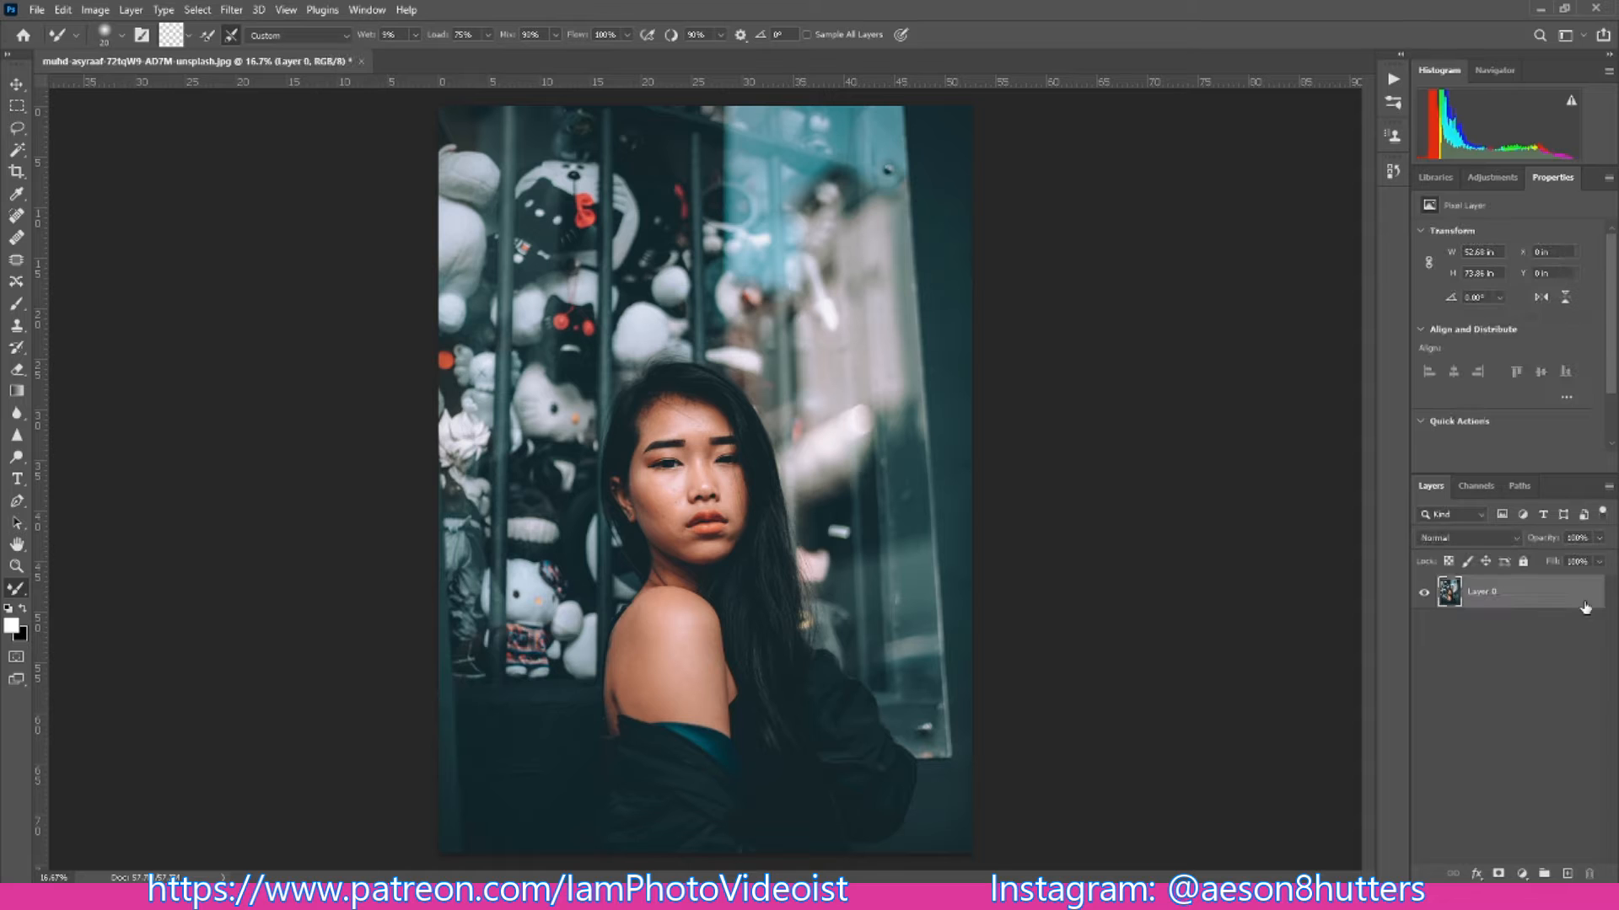
pyautogui.rightClick(1526, 602)
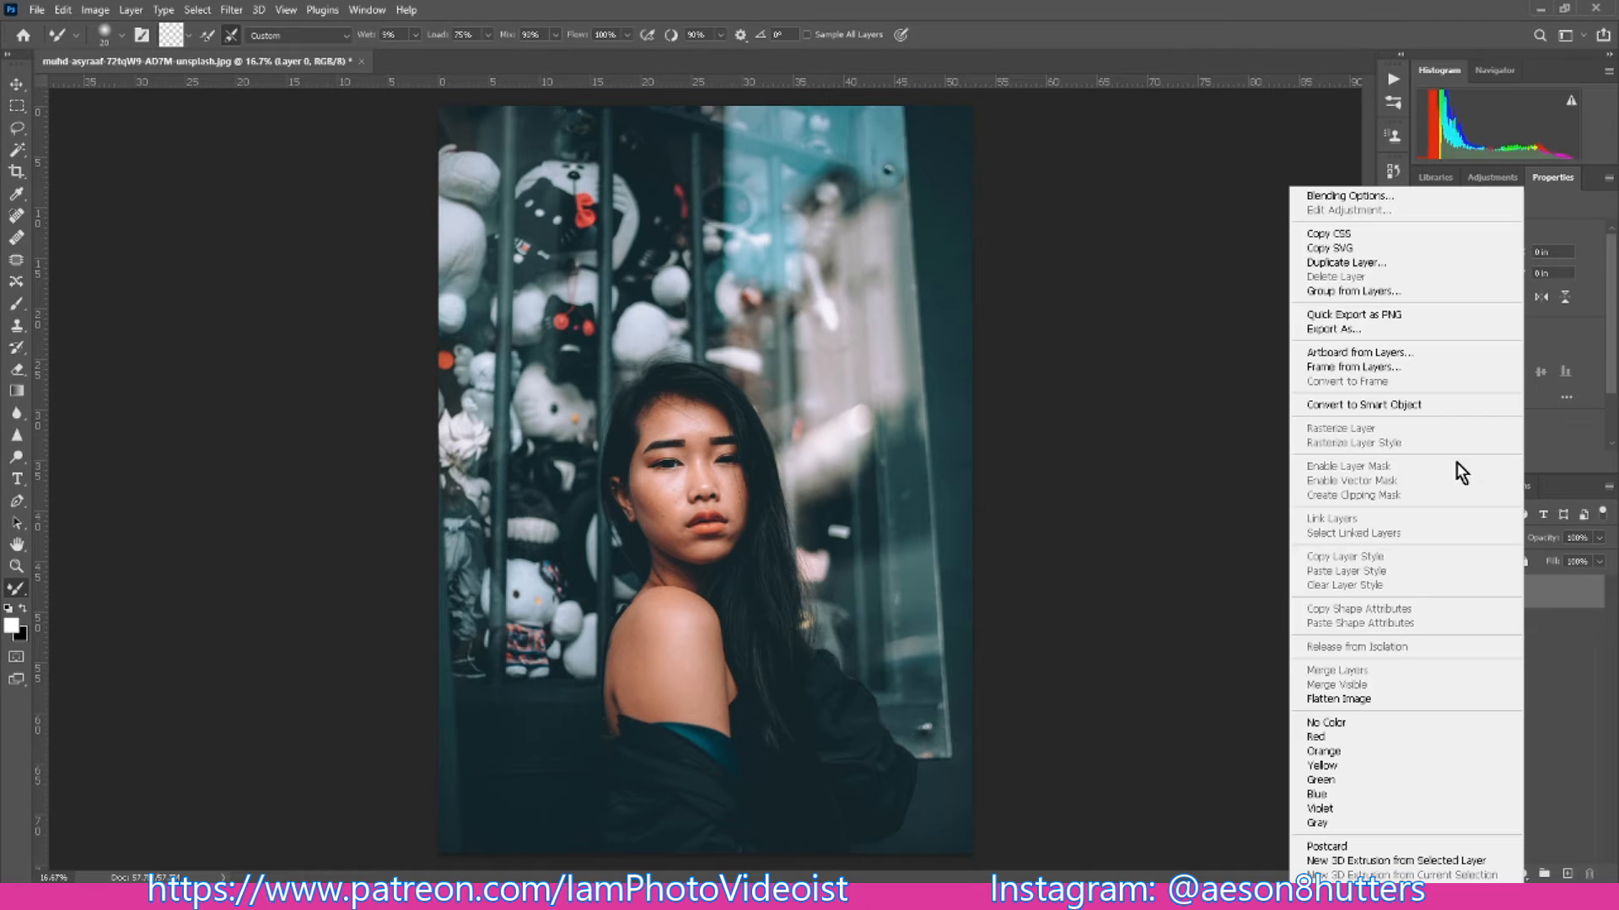
pyautogui.click(1347, 261)
pyautogui.write('BU')
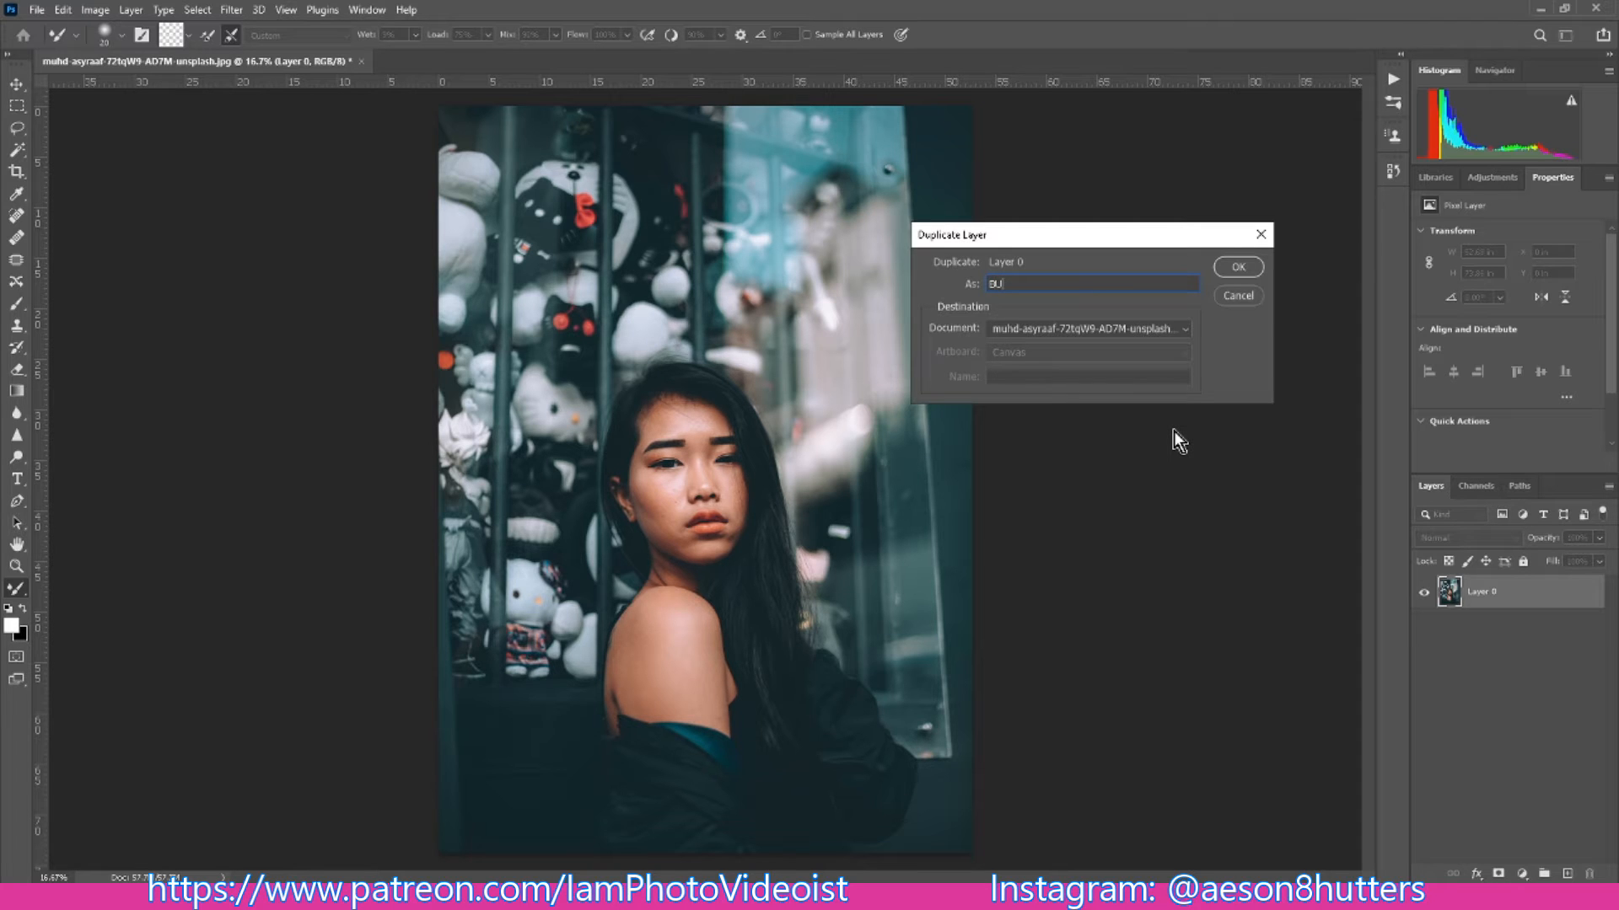
pyautogui.press('Return')
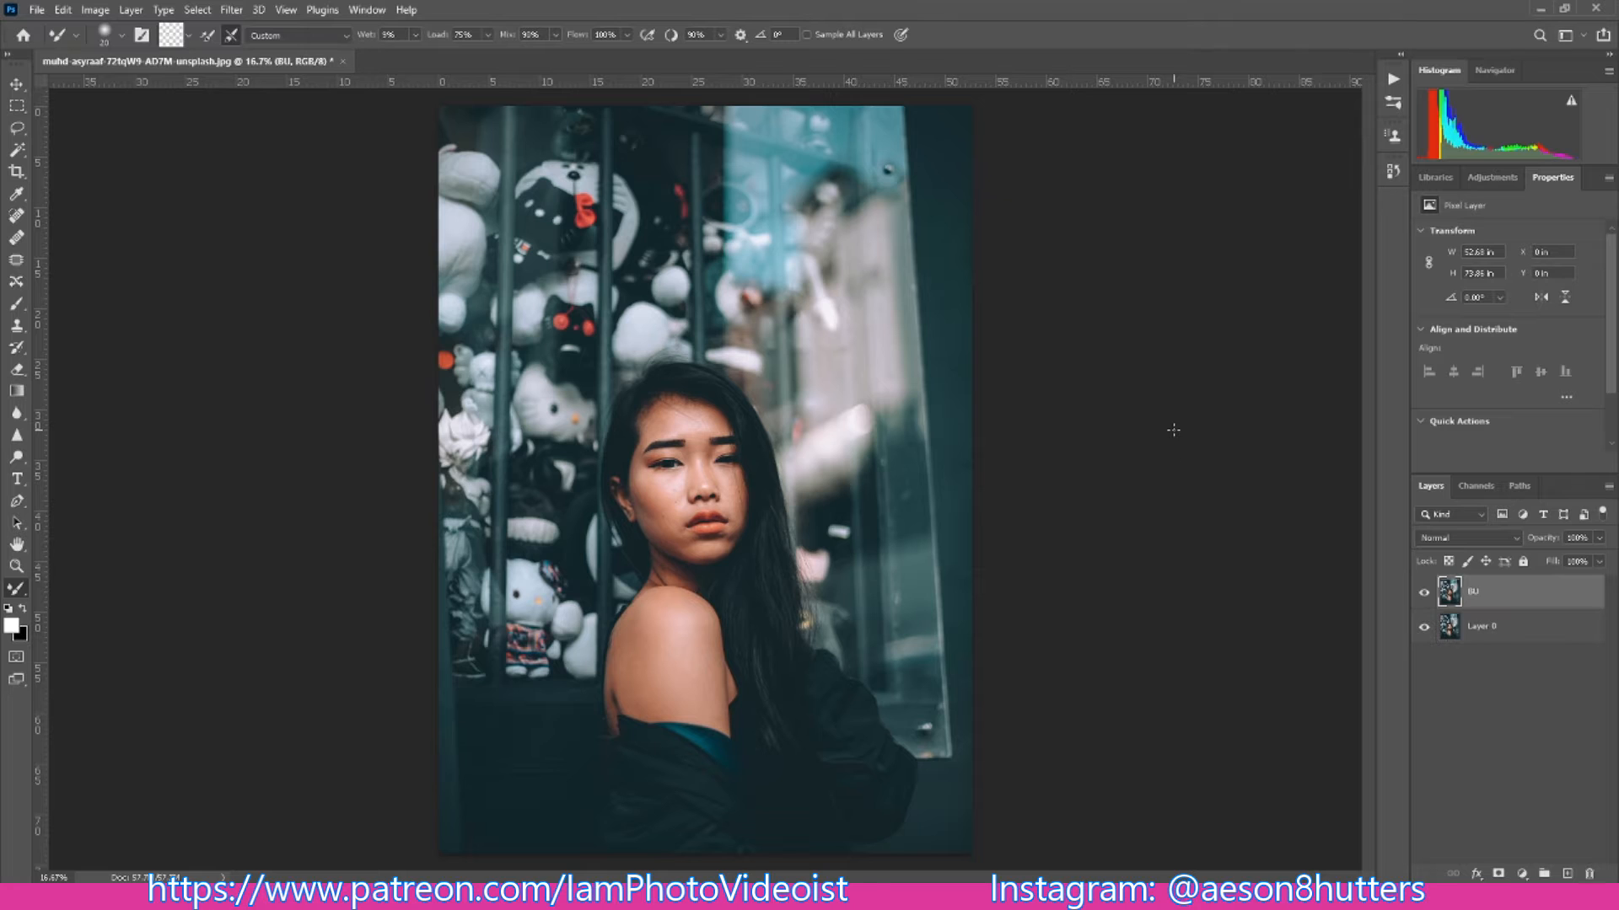
# - Hide the BU backup layer and place Layer 0 above it in the layer stack
pyautogui.click(1424, 592)
pyautogui.click(1487, 628)
pyautogui.moveTo(1486, 628)
pyautogui.mouseDown()
pyautogui.moveTo(1485, 649)
pyautogui.moveTo(1490, 596)
pyautogui.mouseUp()
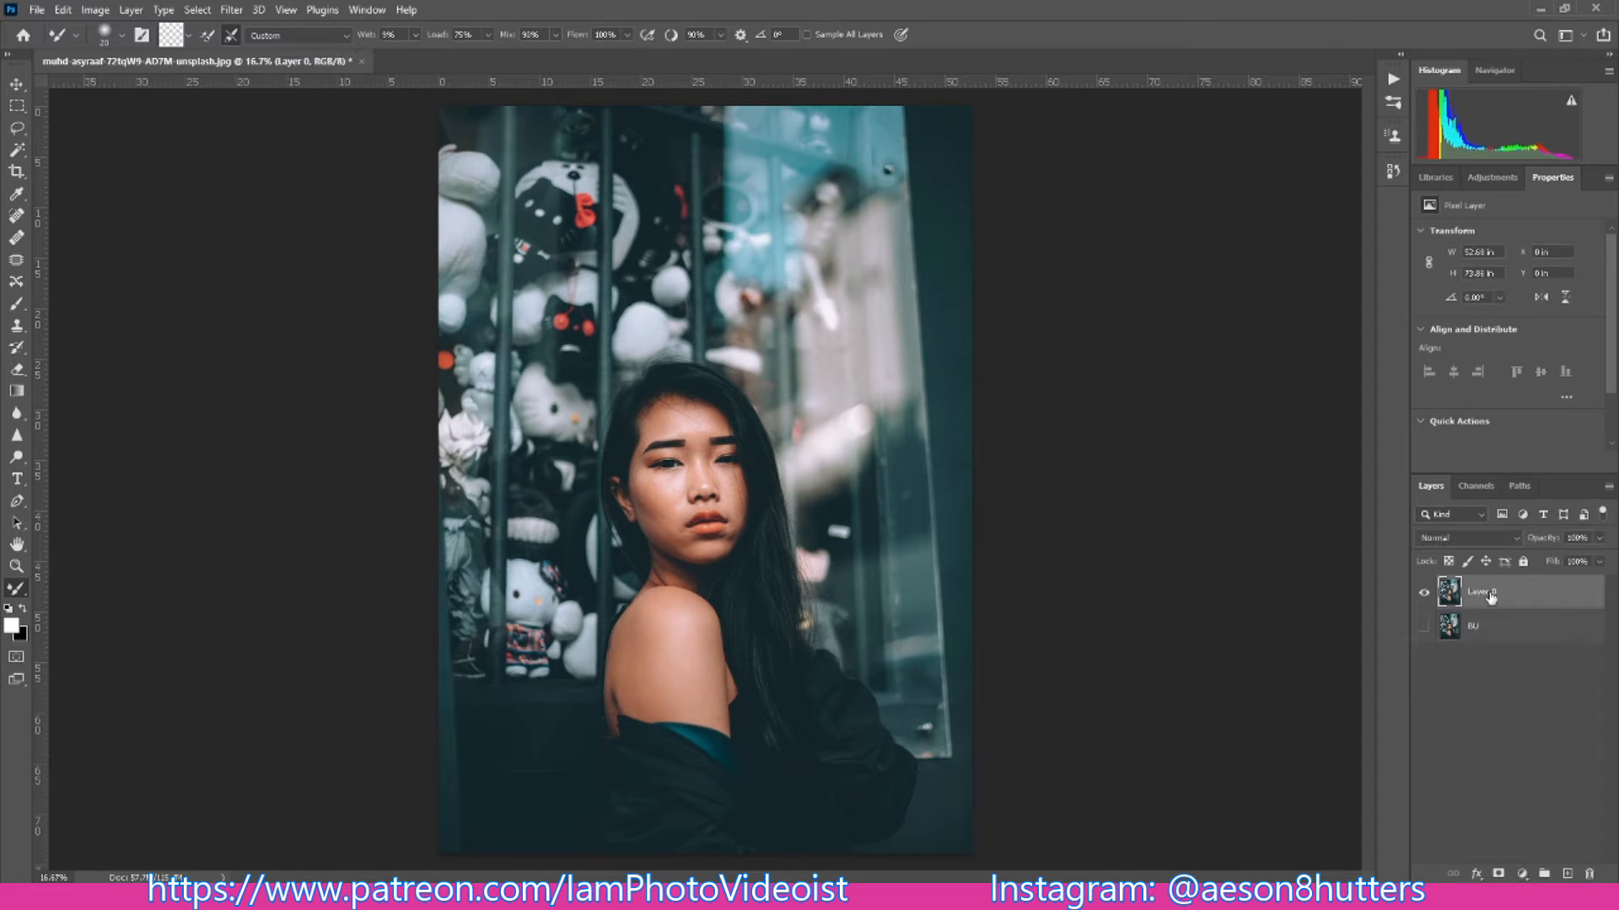
# - Add an empty layer above Layer 0 and set the Healing Brush to sample Current & Below
pyautogui.click(1568, 874)
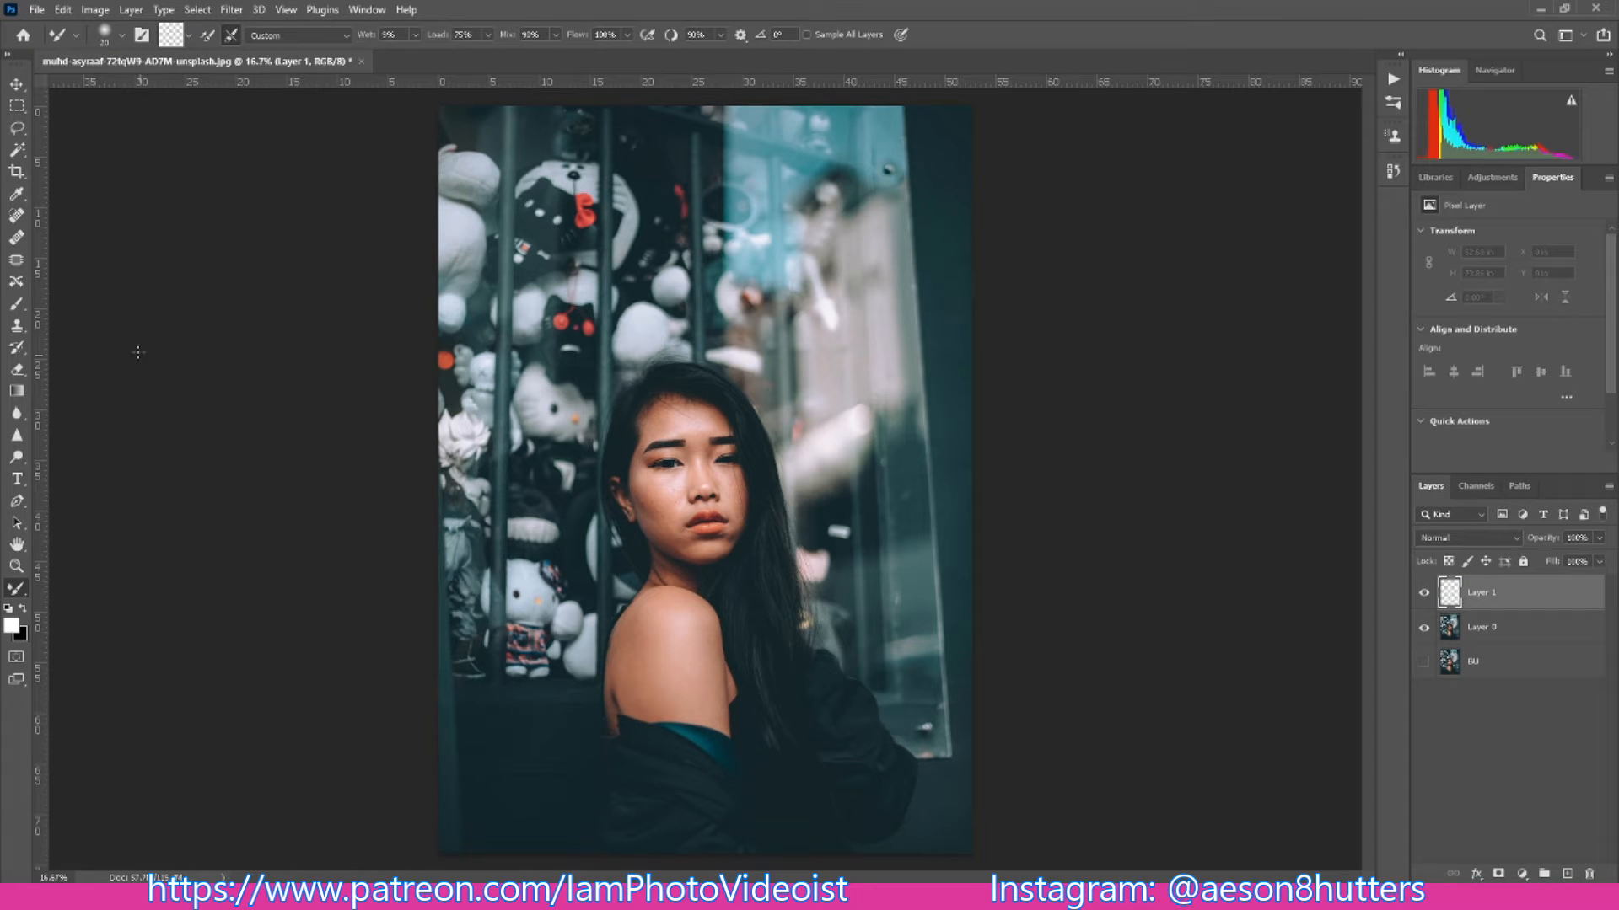
pyautogui.click(18, 239)
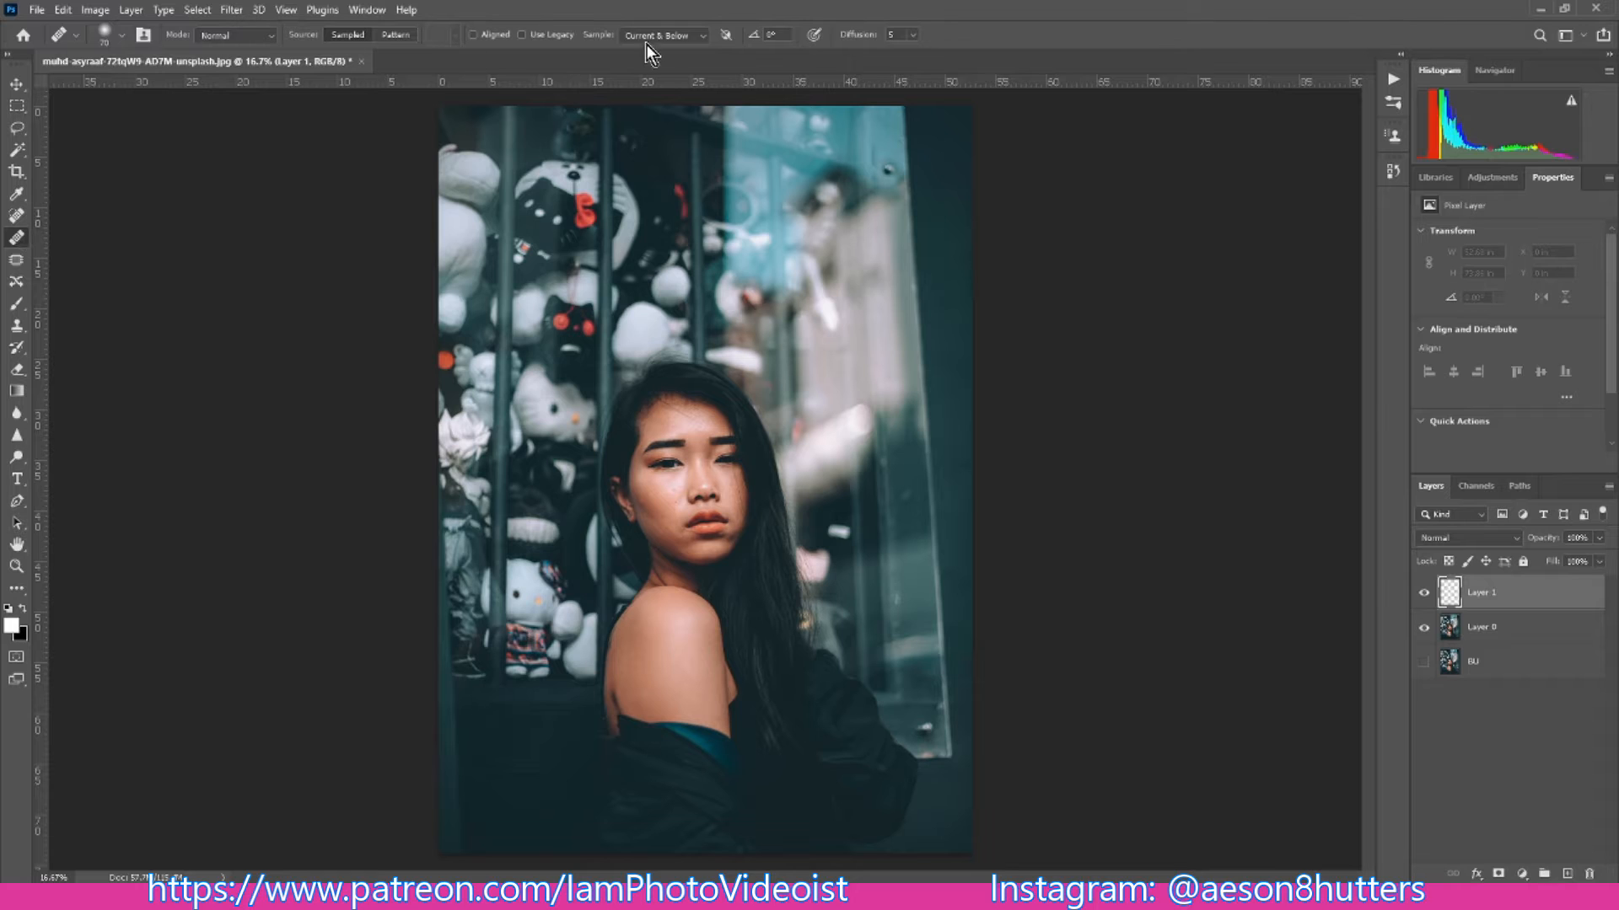
pyautogui.click(701, 38)
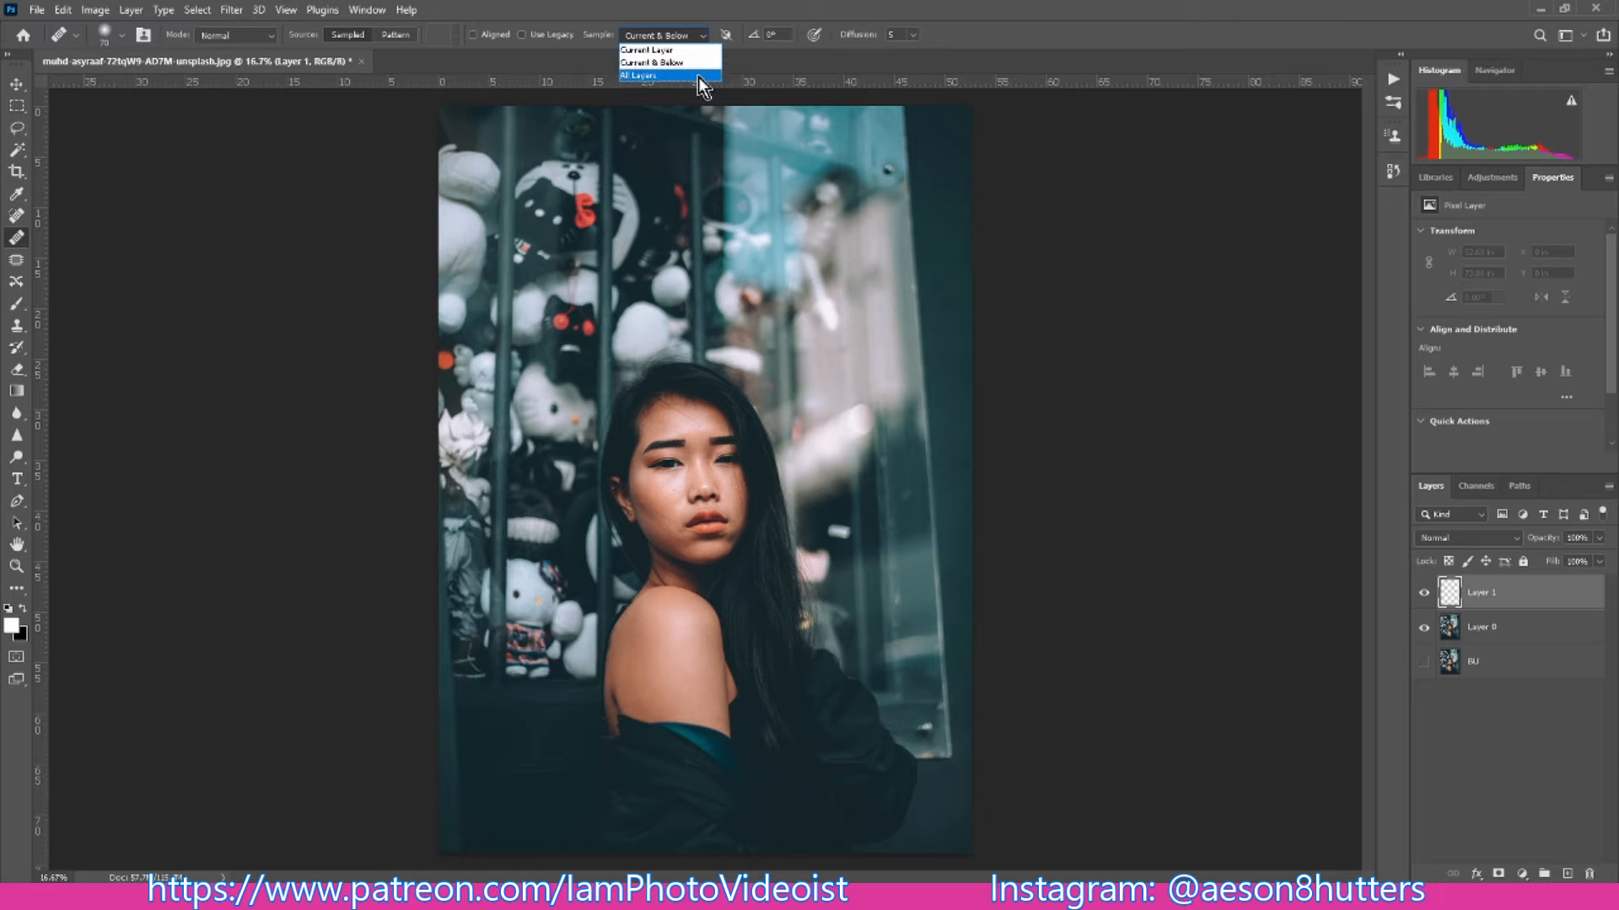
pyautogui.click(697, 66)
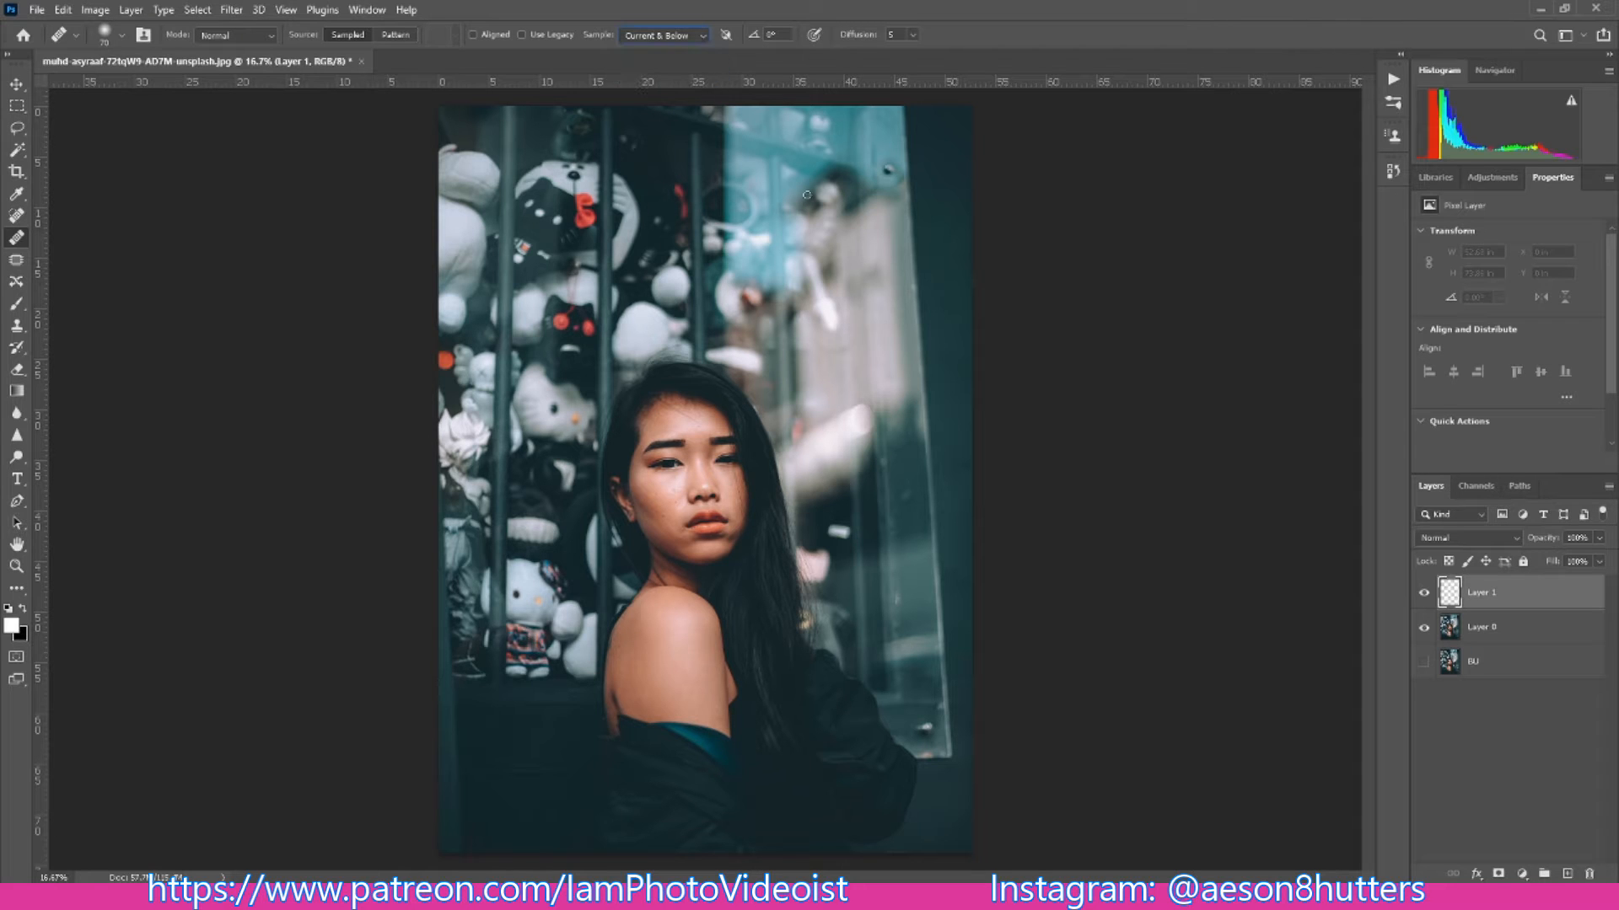
# - Rename the new empty layer Skin Retouch
pyautogui.doubleClick(1494, 593)
pyautogui.write('Skin Retouch')
pyautogui.press('Return')
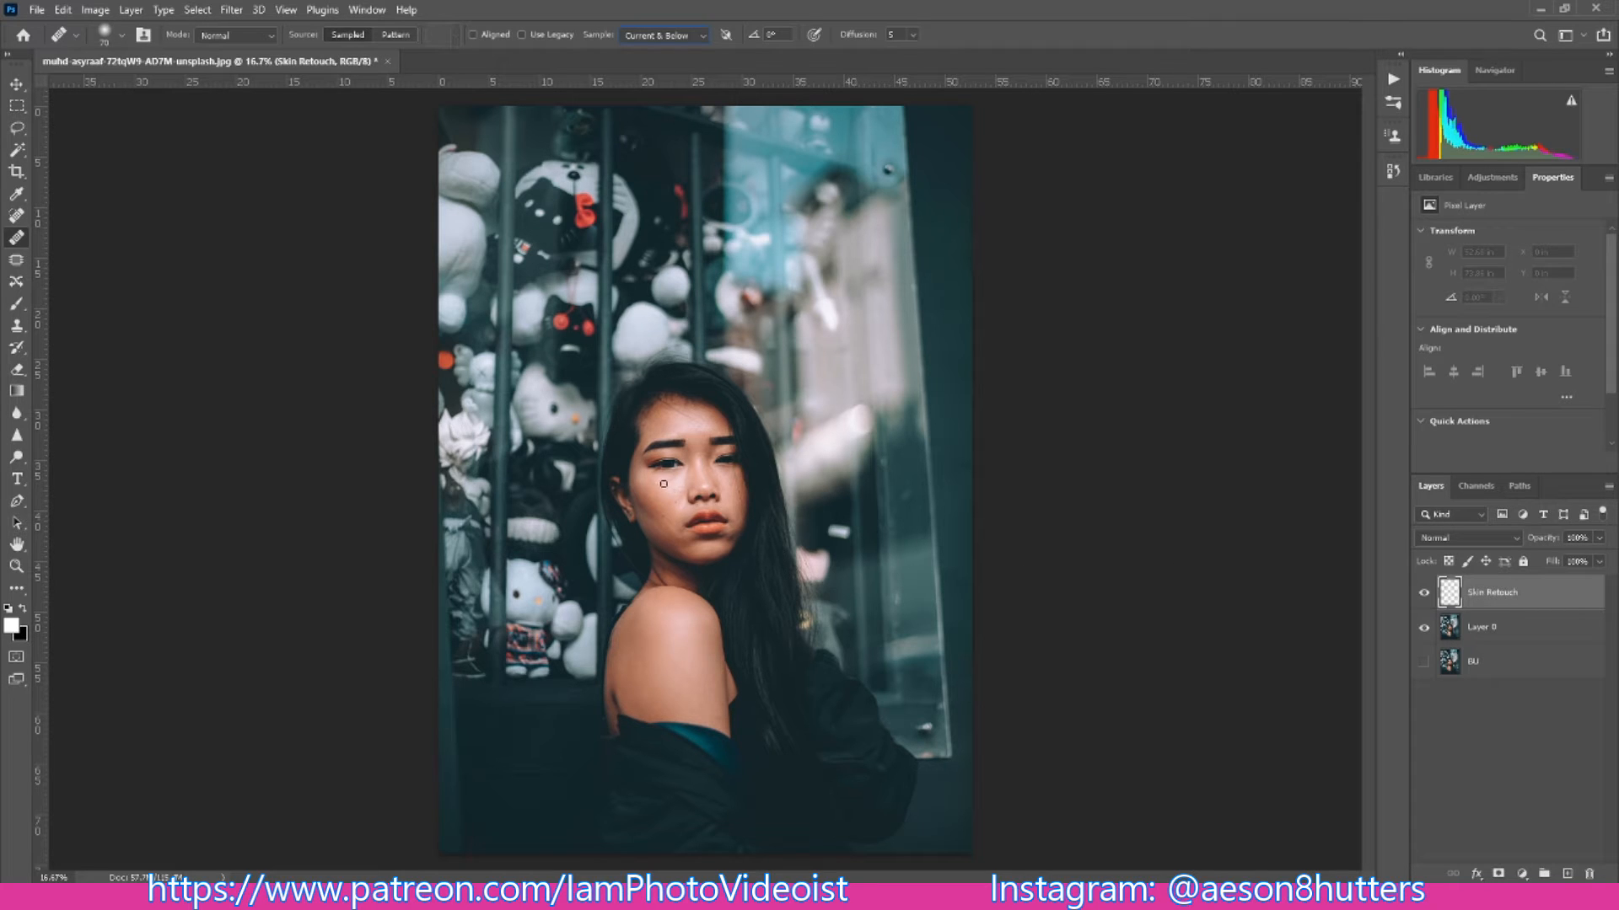
# - Reduce the Healing Brush to 25 px and heal the dark mole on the cheek below the eye
pyautogui.scroll(3, 664, 483)
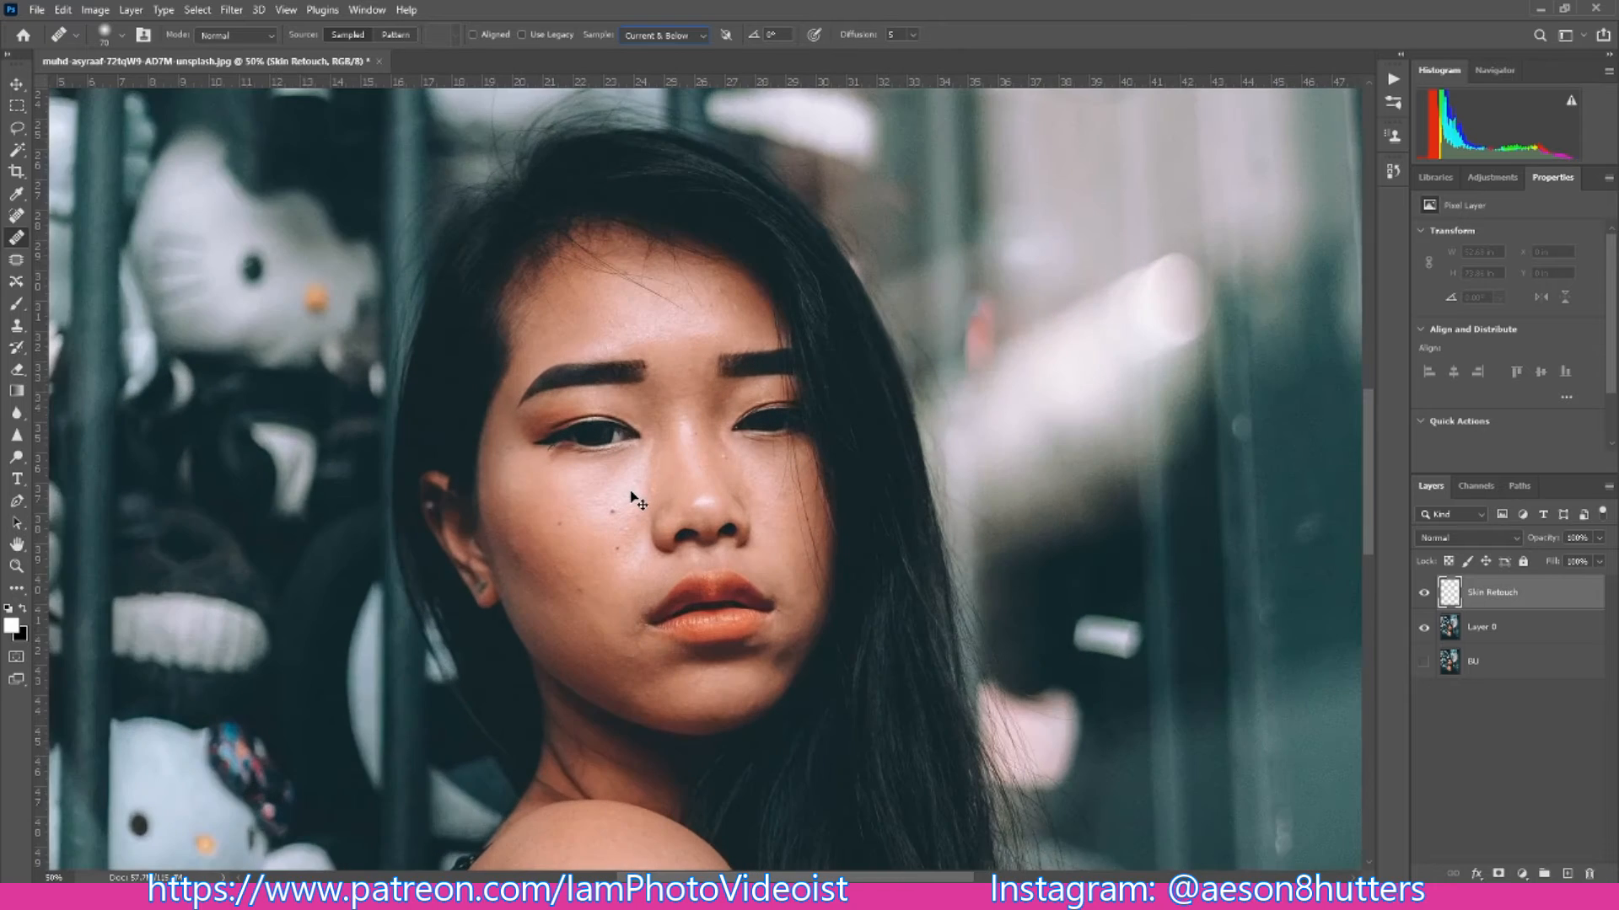
pyautogui.scroll(-3, 632, 495)
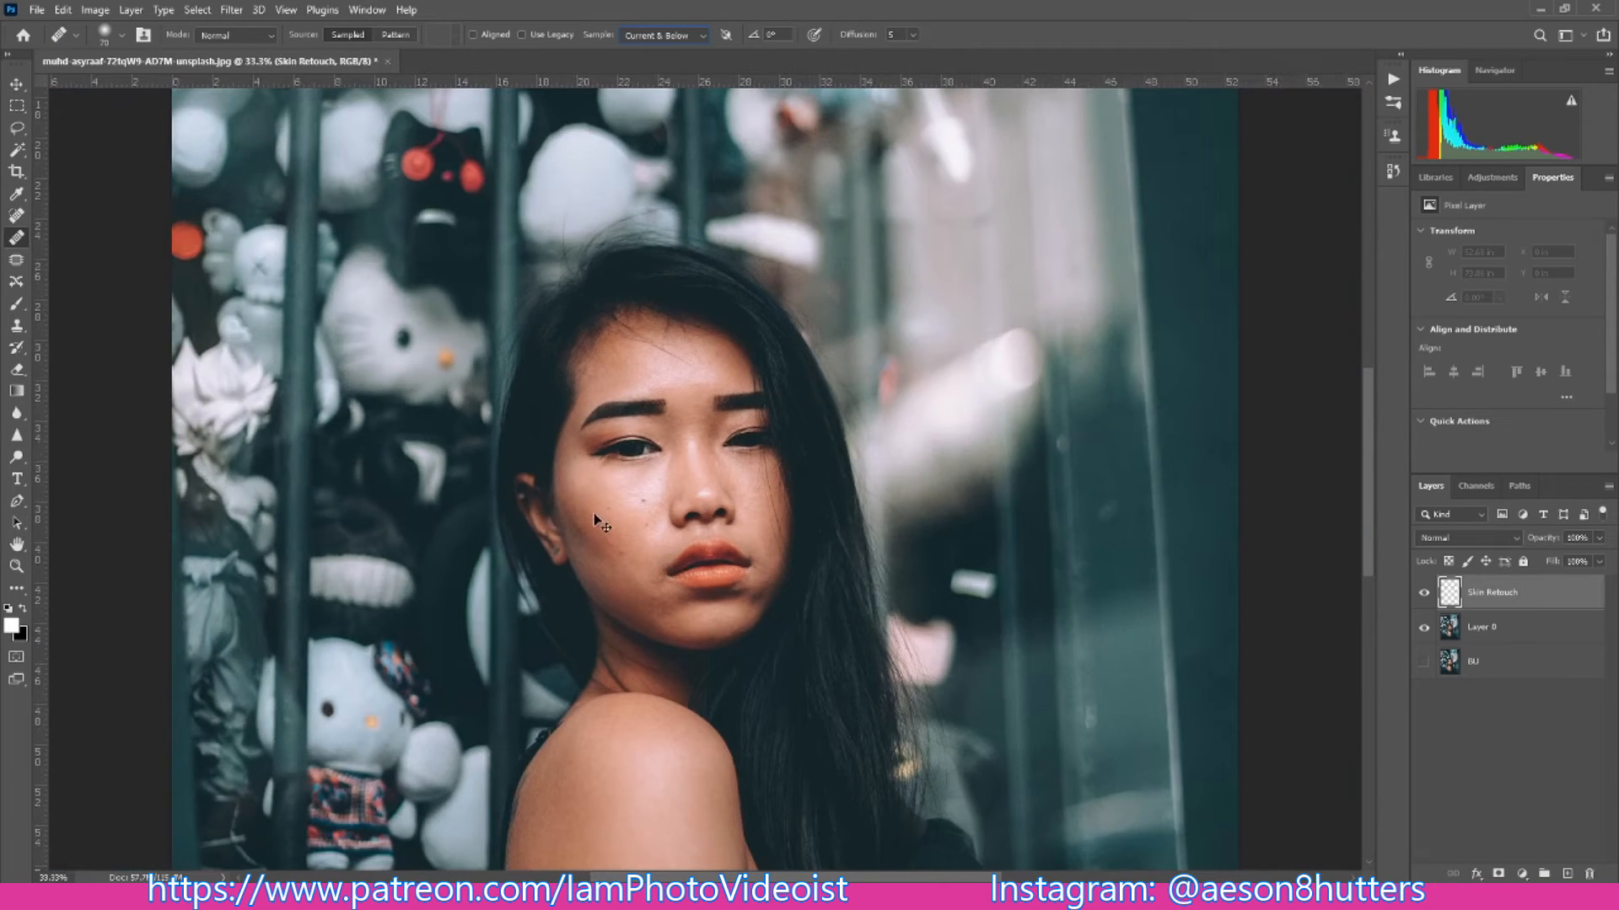
pyautogui.scroll(1, 597, 490)
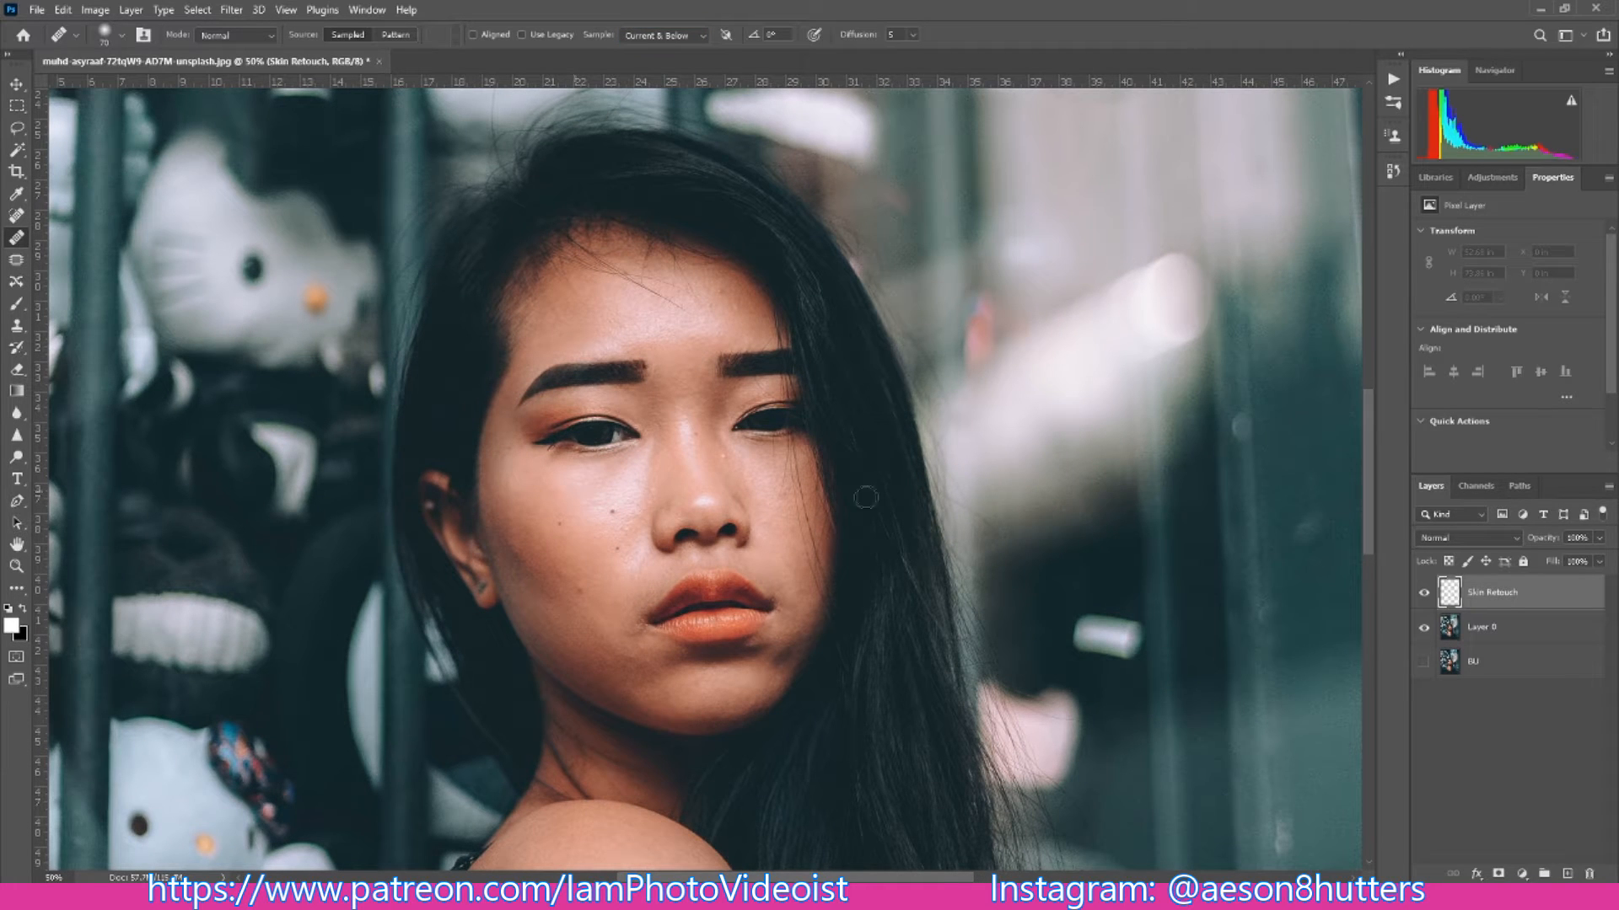
pyautogui.moveTo(1367, 460); pyautogui.dragTo(1369, 560)
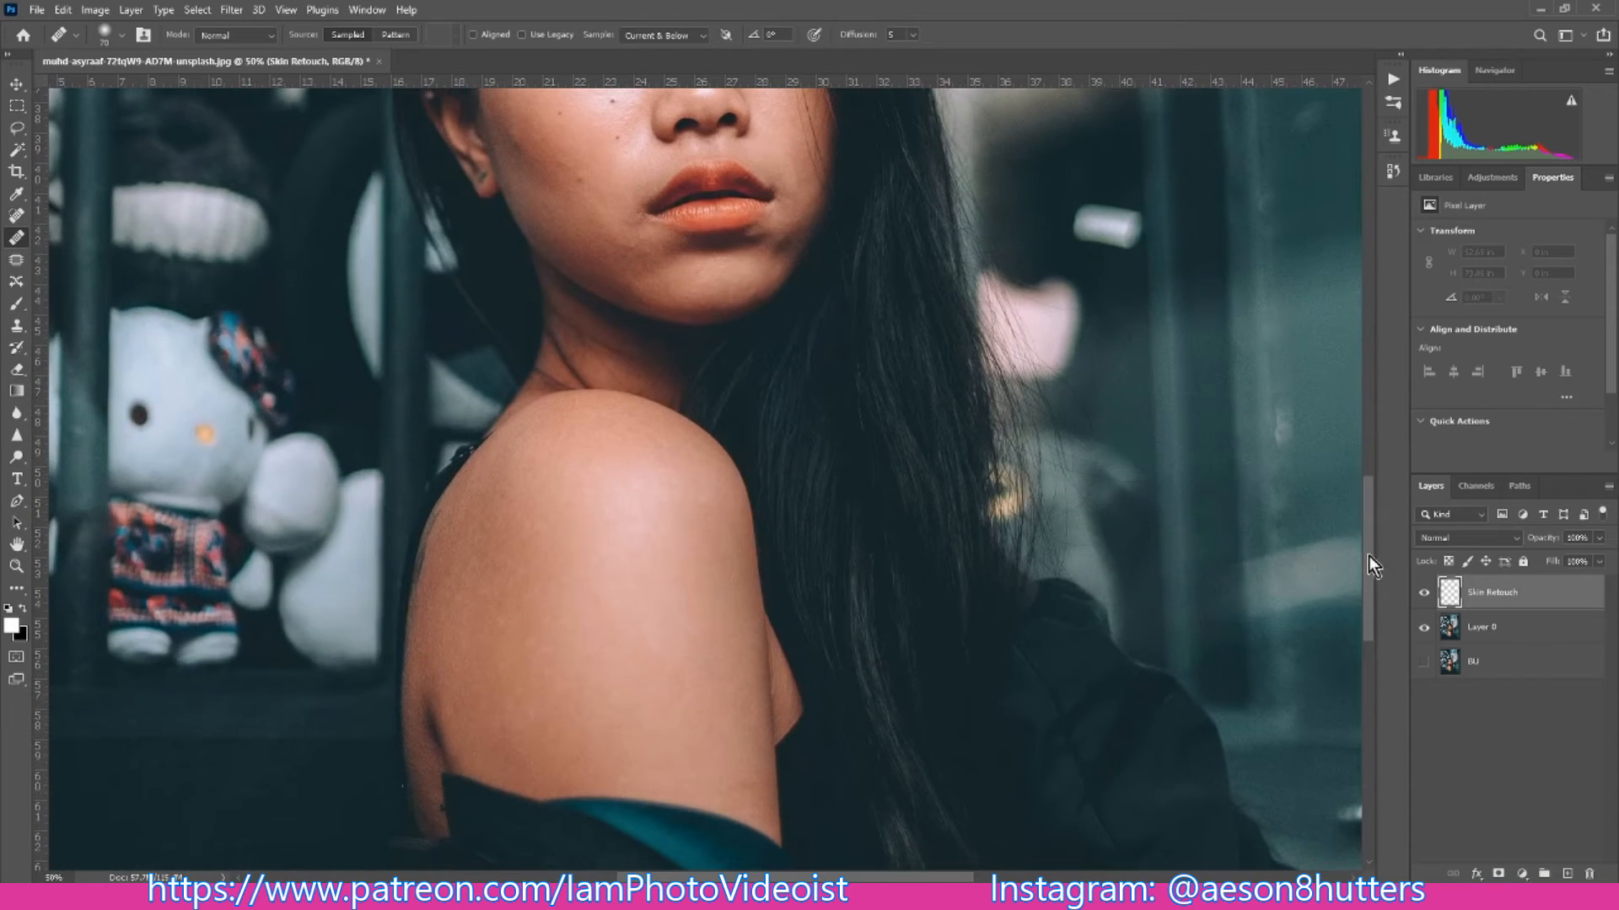
pyautogui.keyDown('alt'); pyautogui.click(592, 588); pyautogui.keyUp('alt')
pyautogui.press('[')
pyautogui.press('[')
pyautogui.press('[')
pyautogui.moveTo(1372, 534); pyautogui.dragTo(1367, 449)
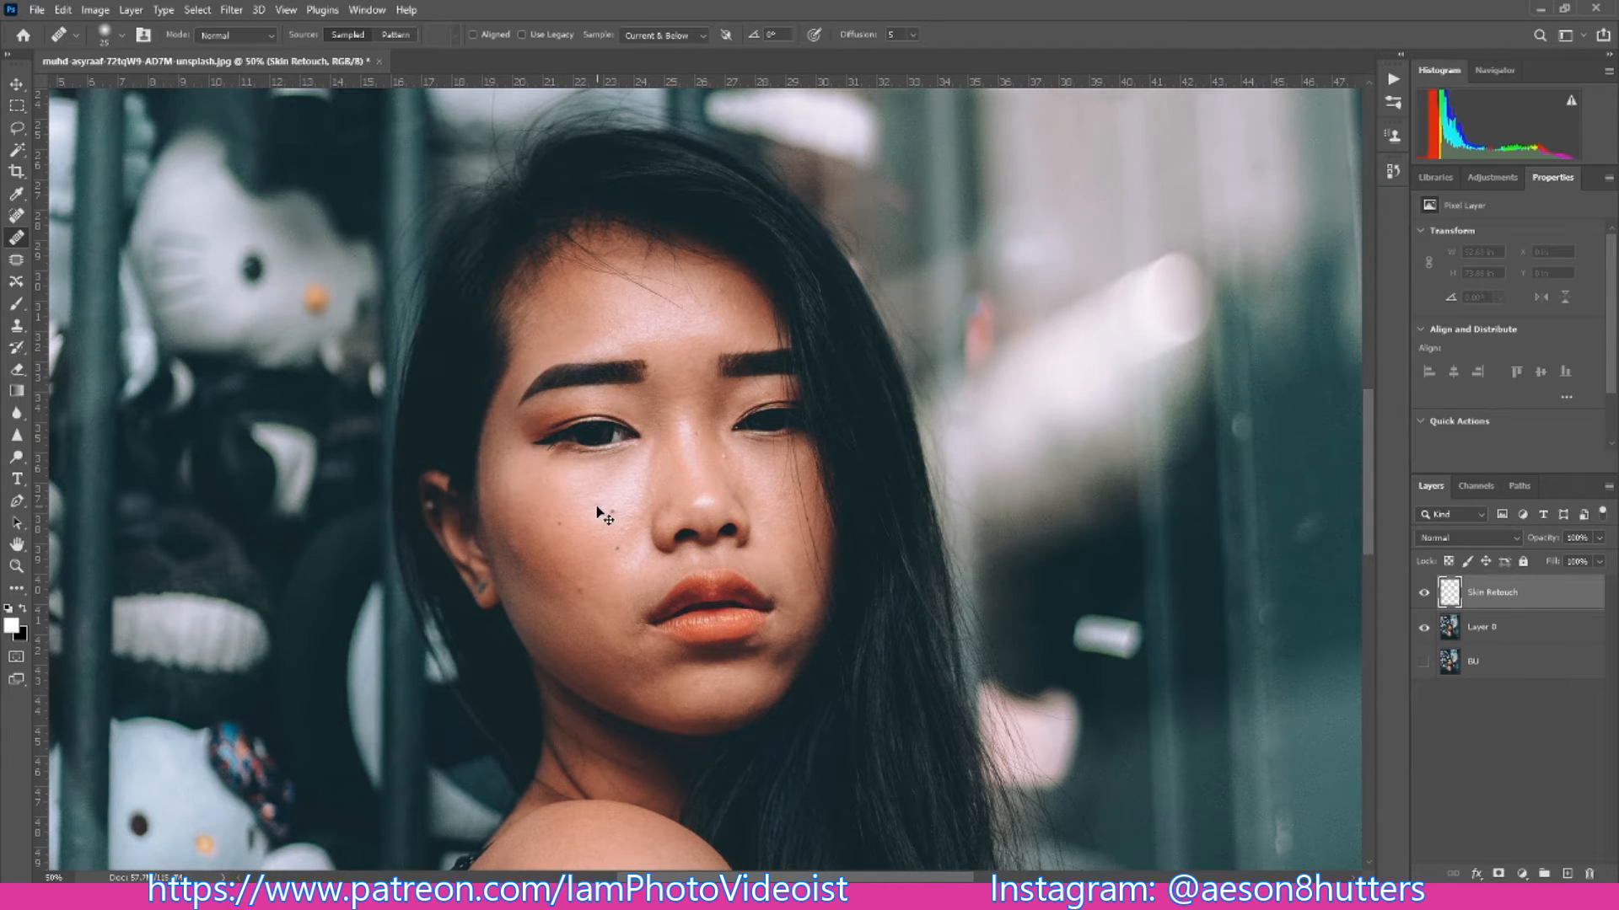
pyautogui.hotkey('ctrl', '+')
pyautogui.hotkey('ctrl', '+')
pyautogui.hotkey('ctrl', '-')
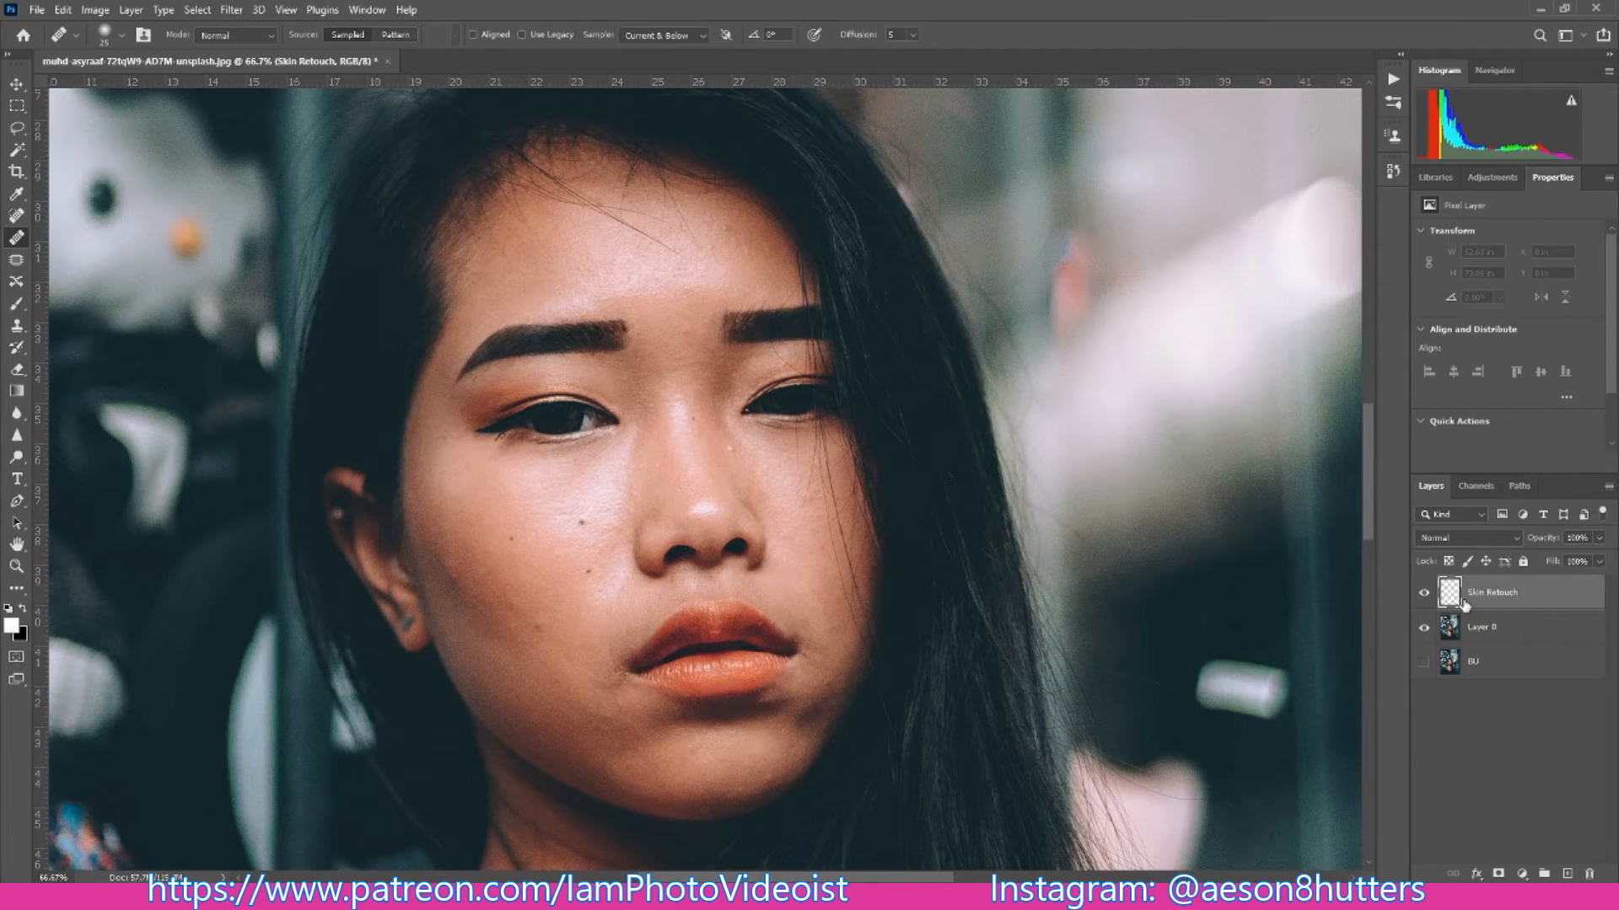
pyautogui.click(578, 526)
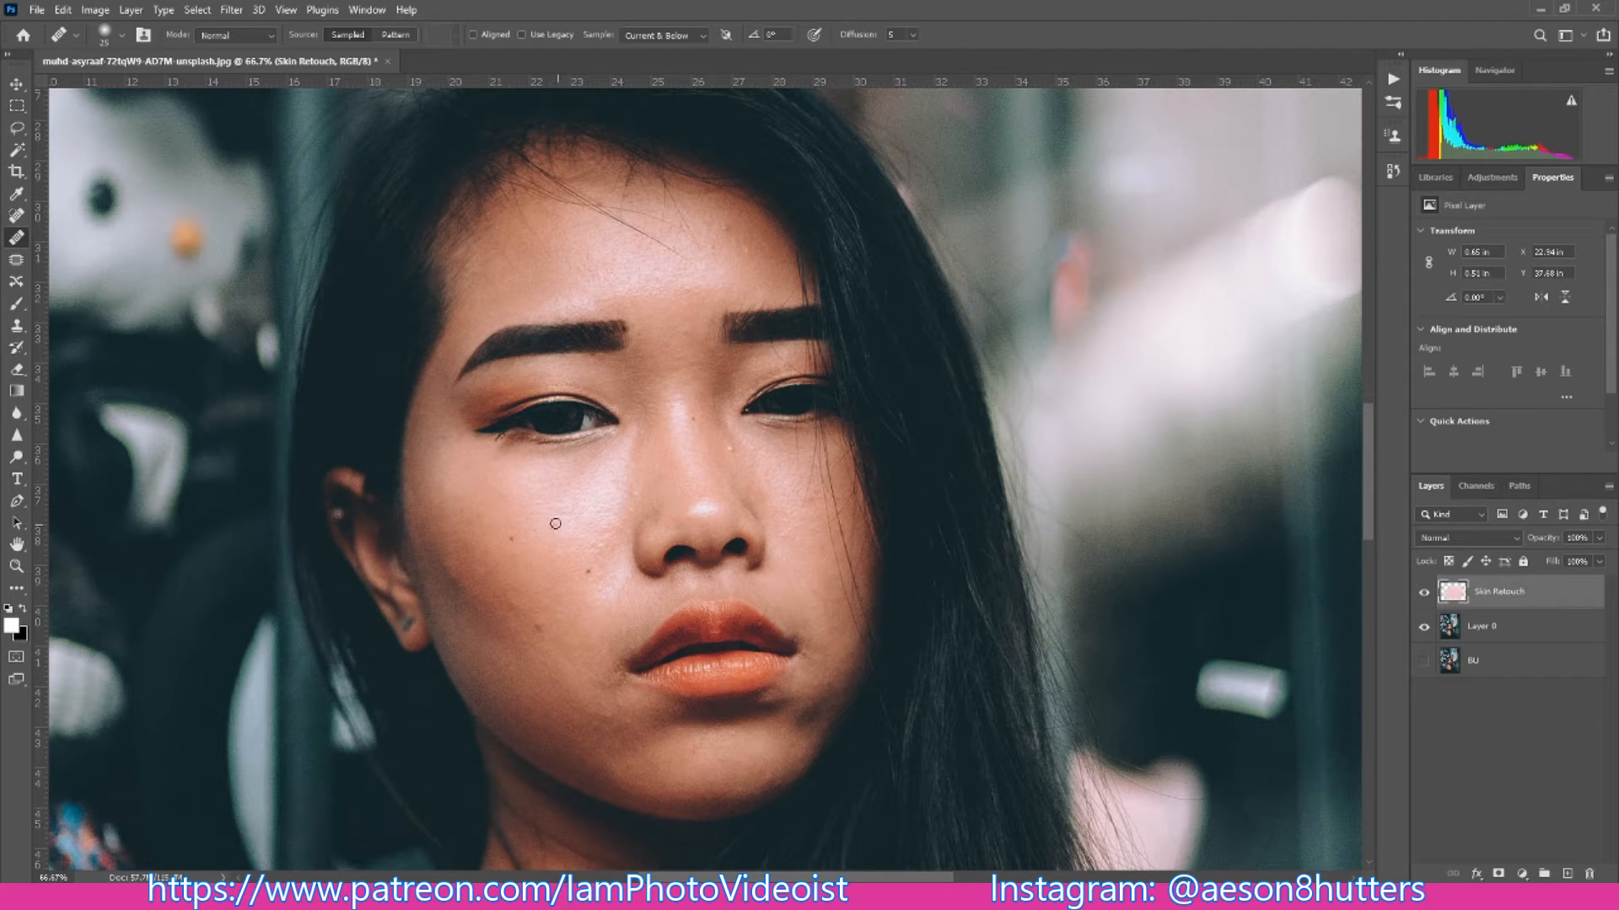
# - Heal the remaining small moles and spots across the same cheek, from beside the mouth out toward the ear
pyautogui.scroll(-5, 593, 502)
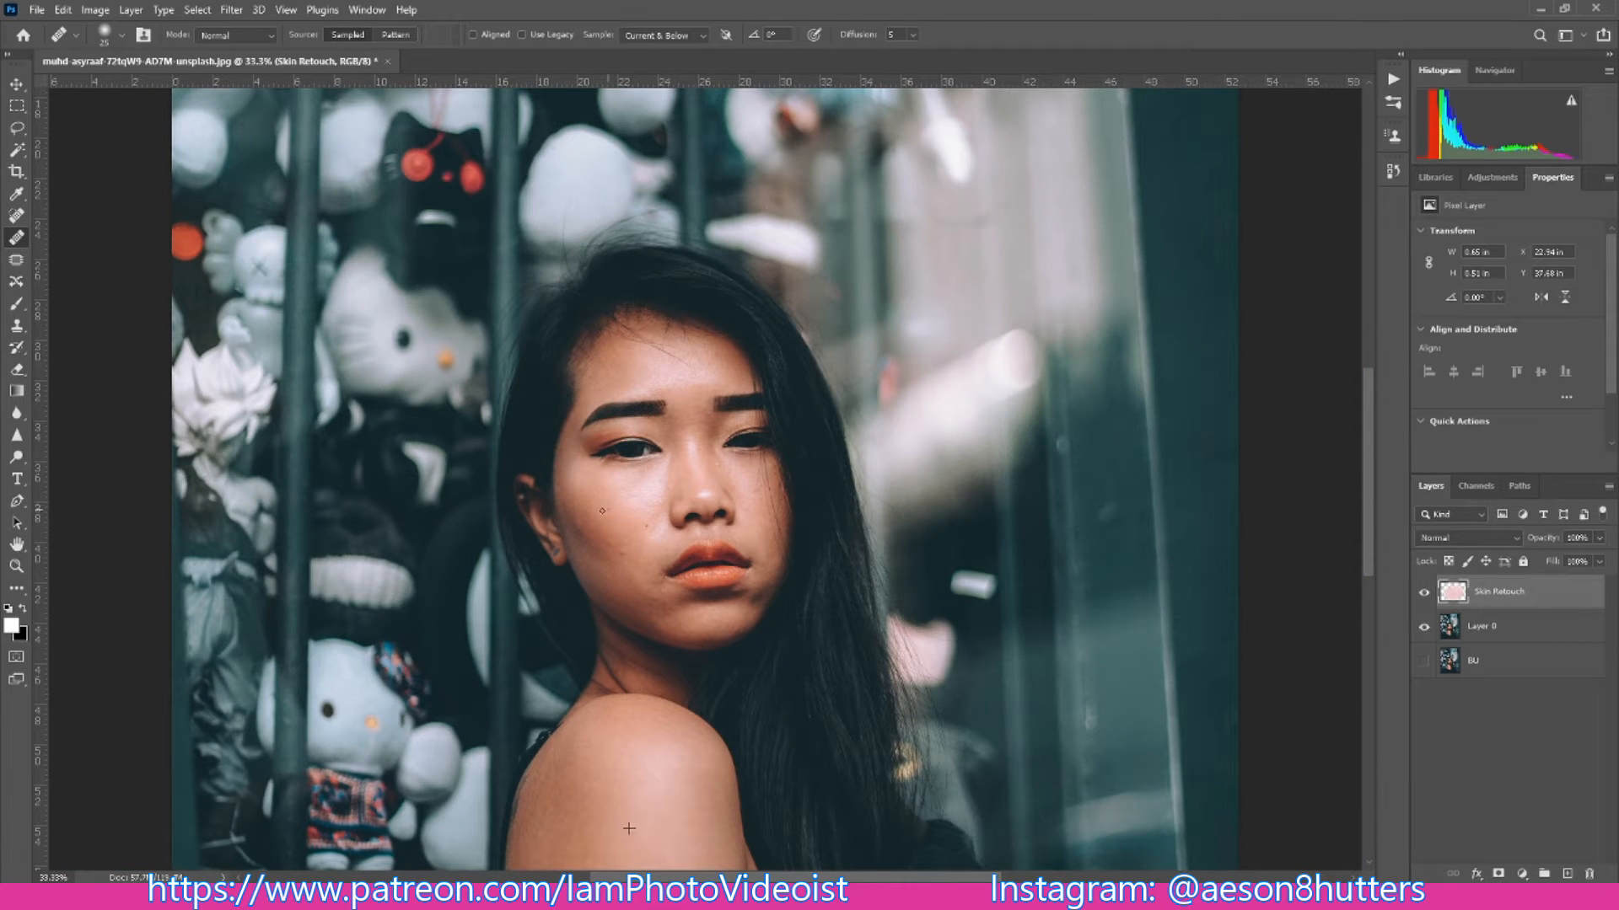
pyautogui.click(626, 541)
pyautogui.click(634, 536)
pyautogui.click(608, 567)
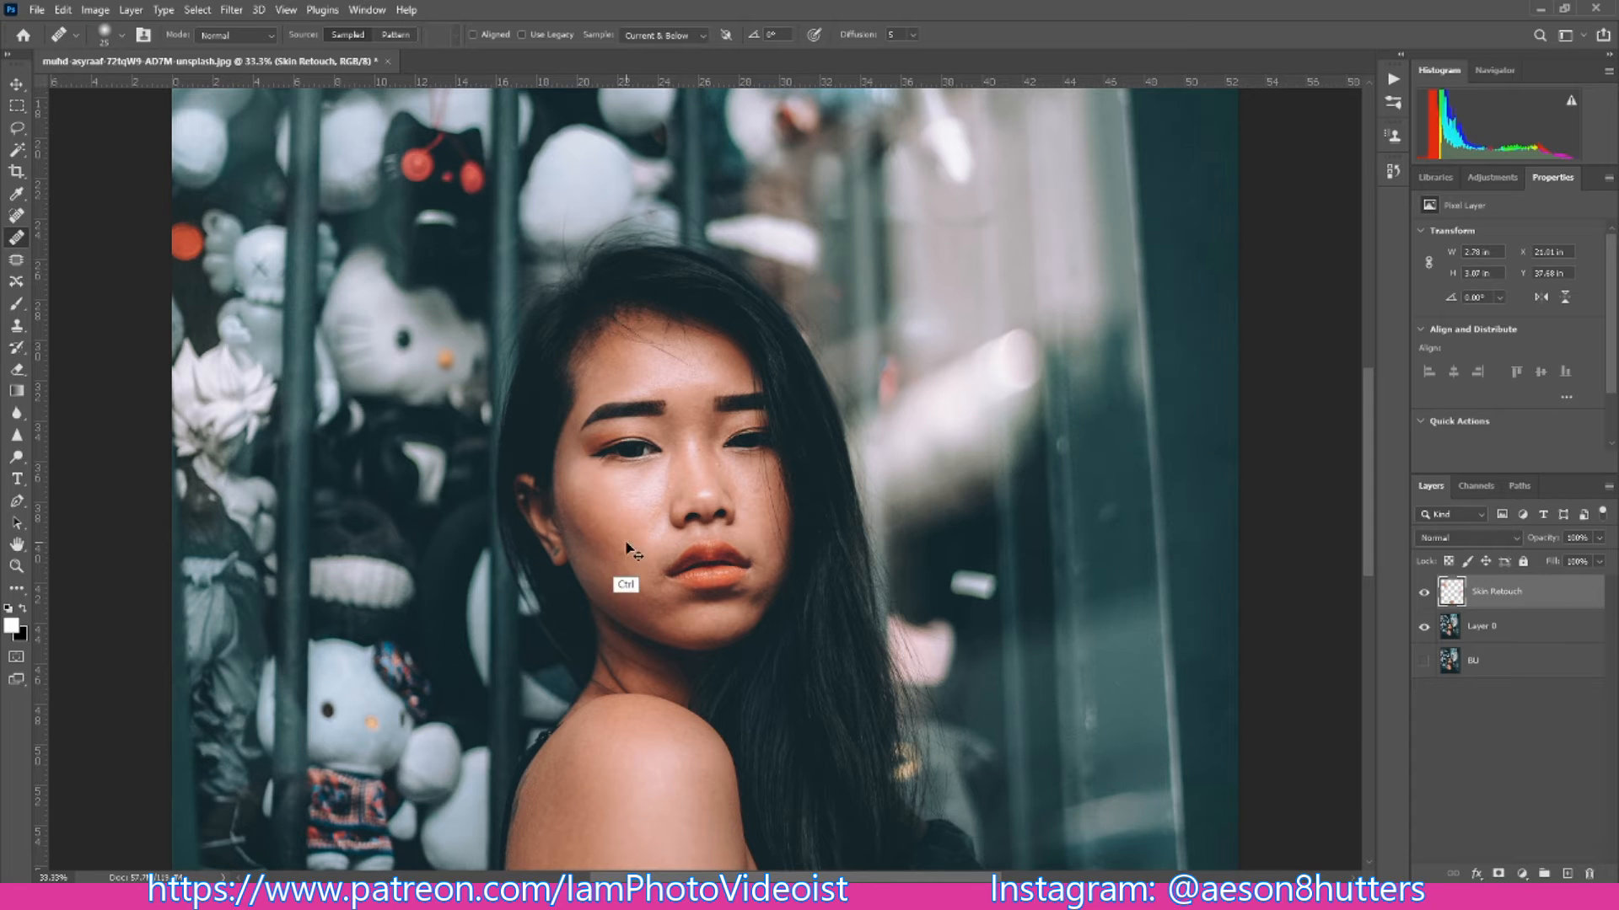
pyautogui.scroll(3, 622, 579)
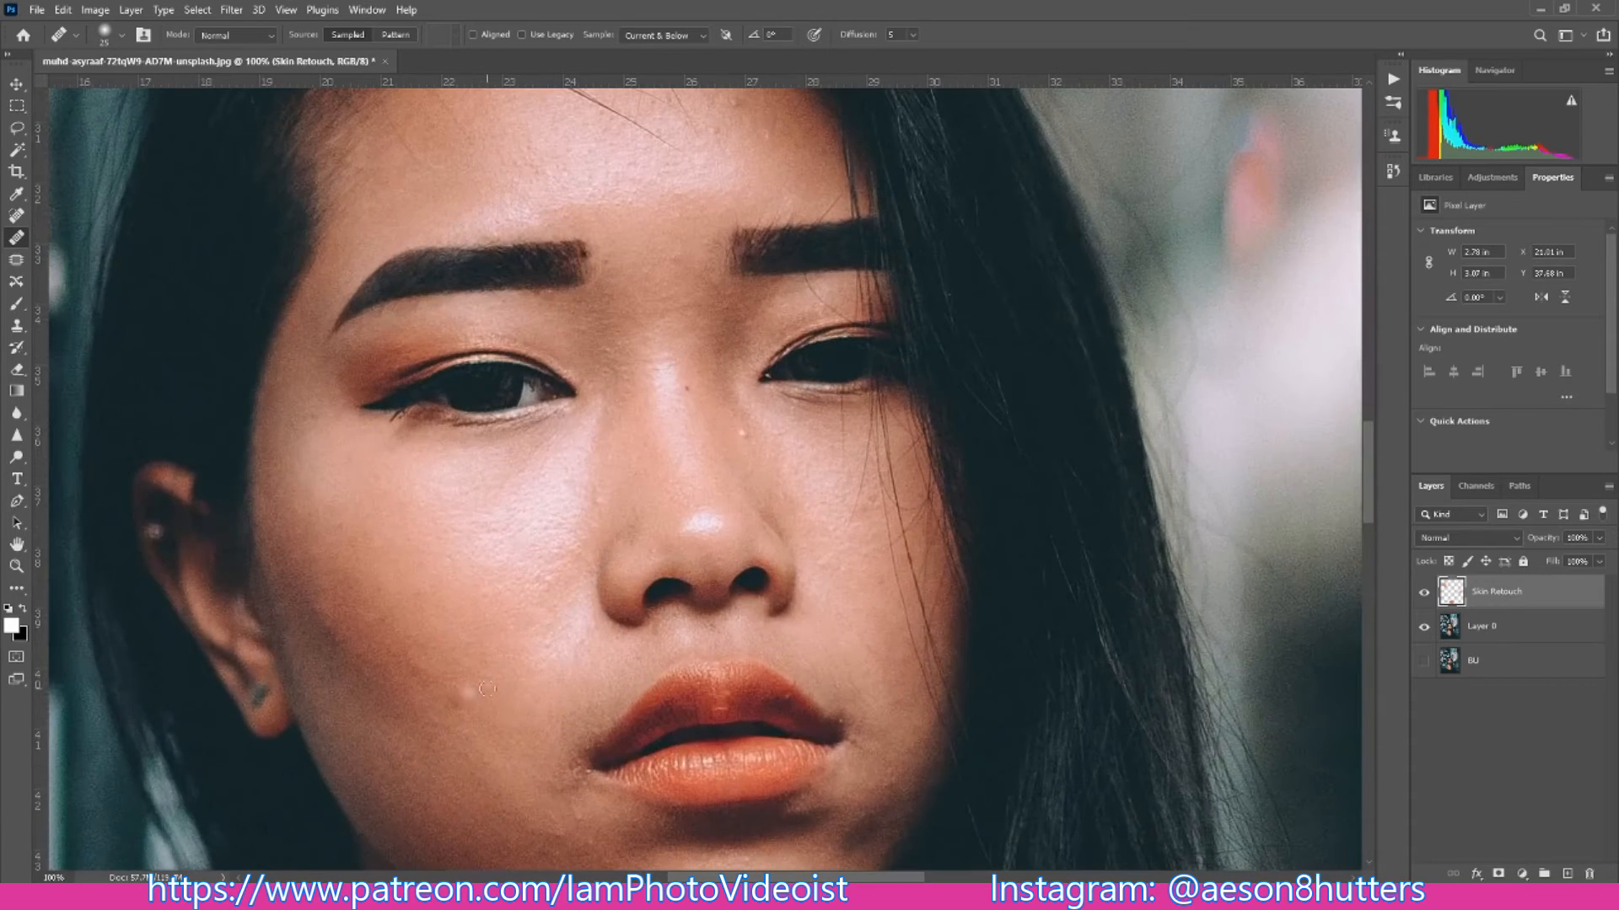
pyautogui.click(402, 697)
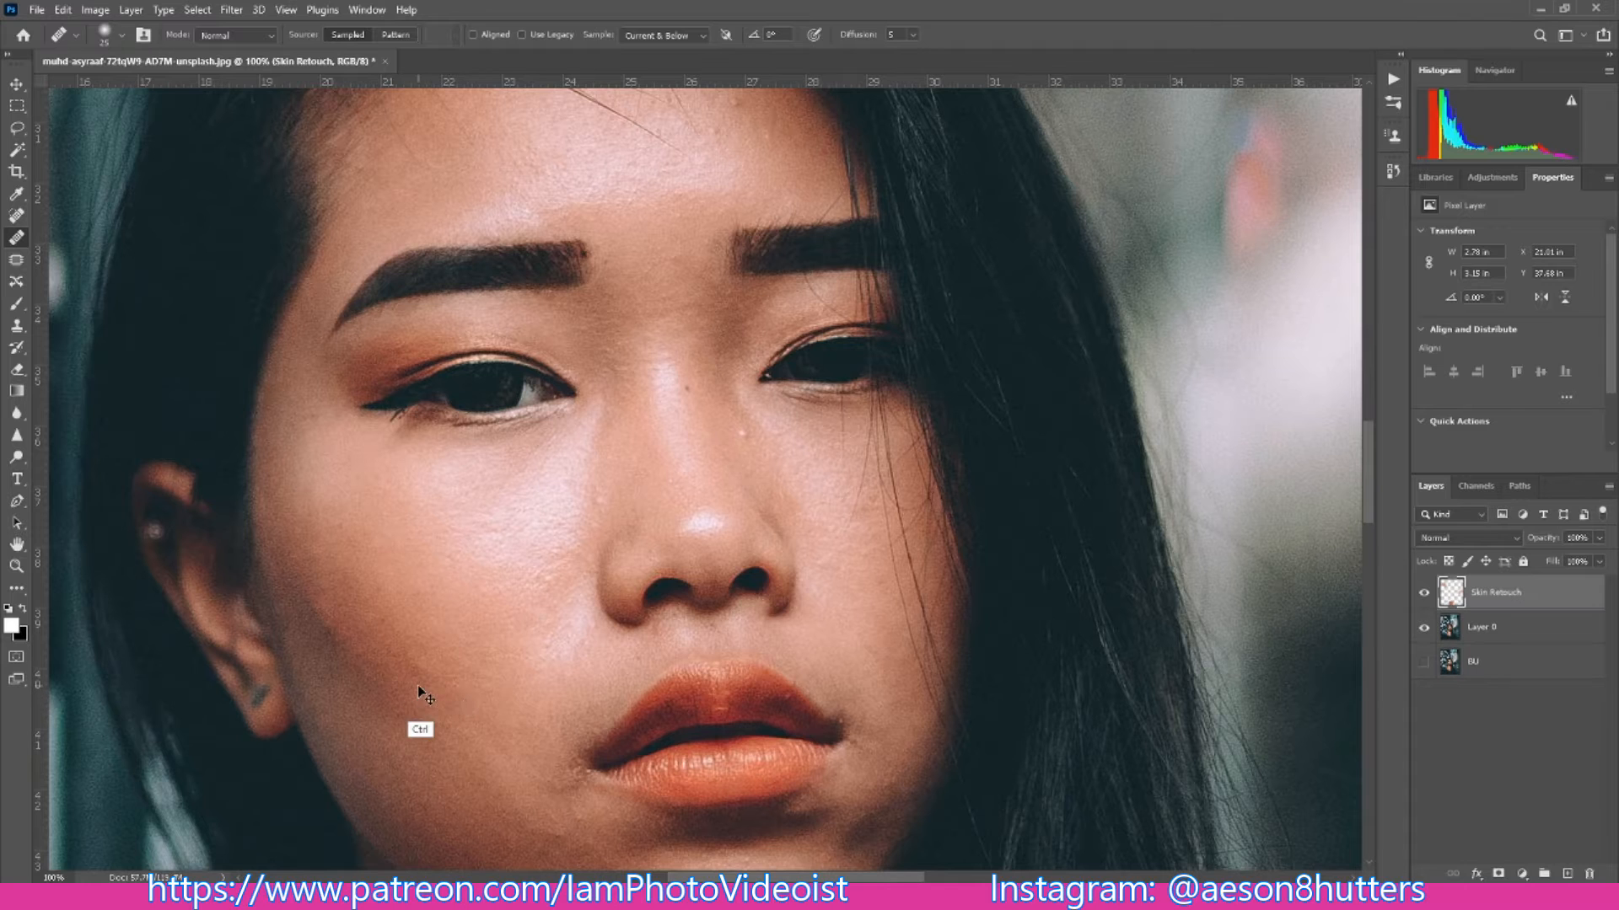
pyautogui.hotkey('ctrl', '-')
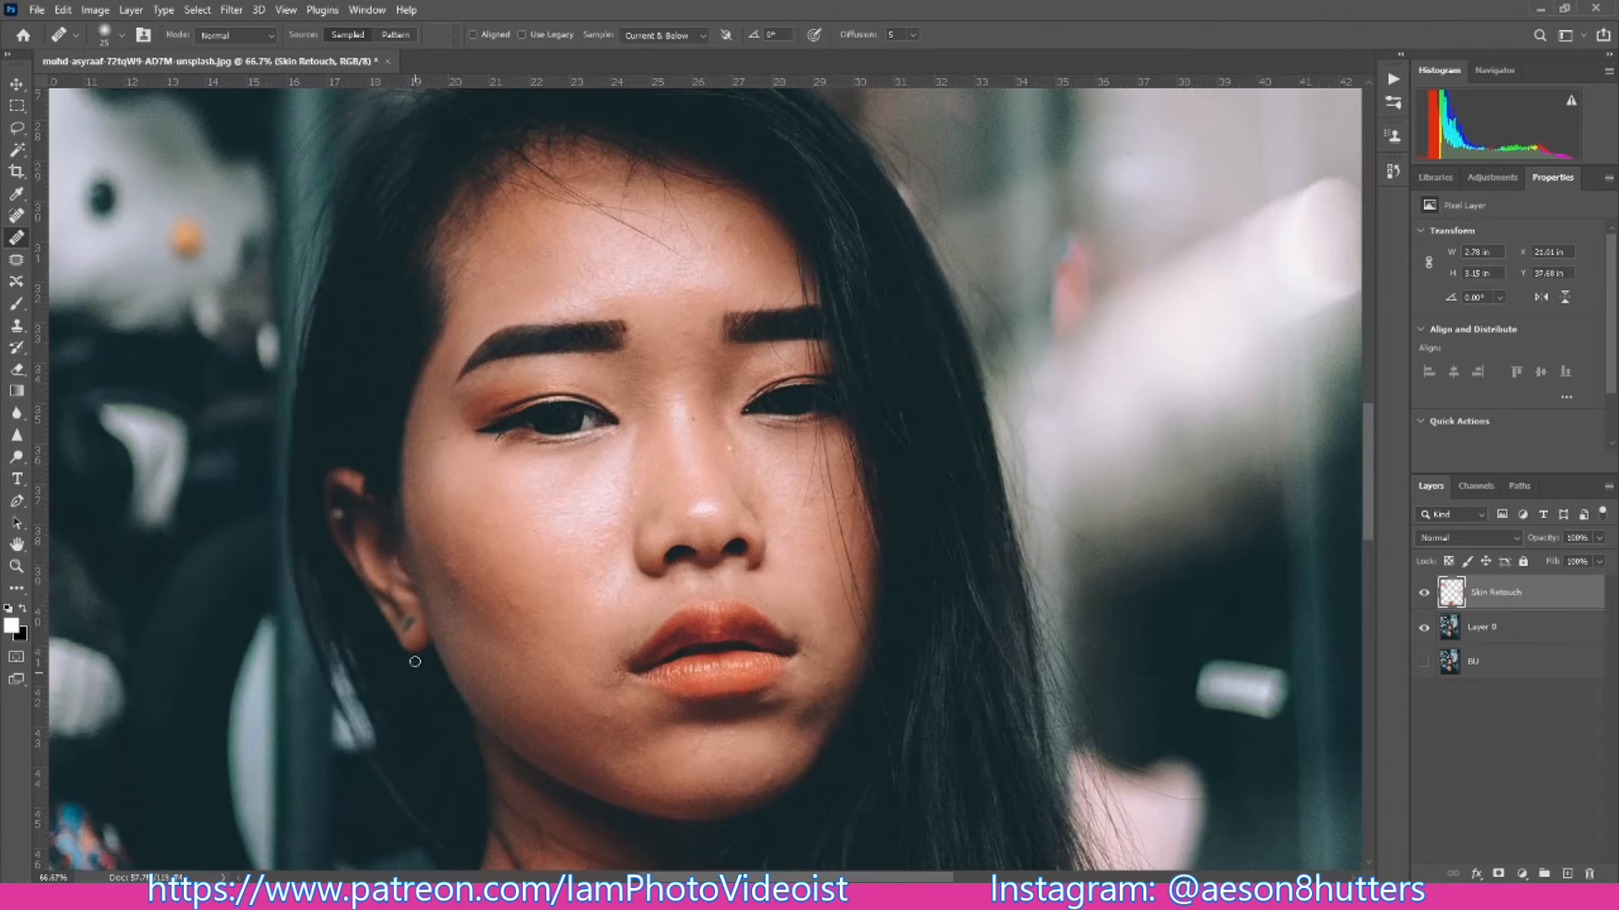
pyautogui.click(453, 576)
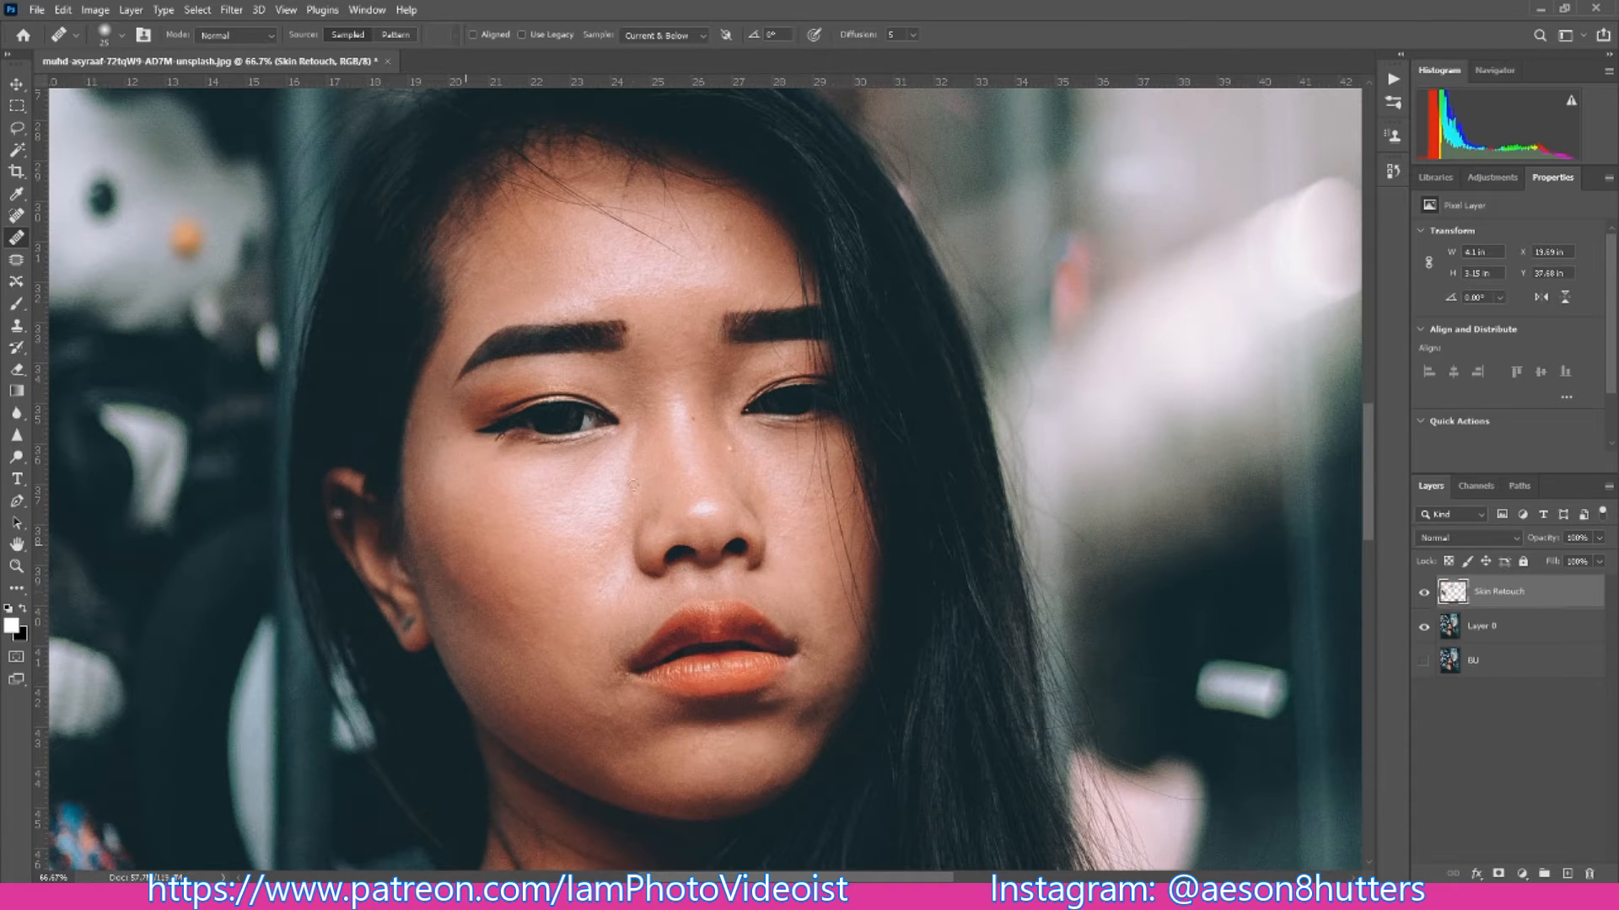
# - Heal the small spots on the nose bridge, around the mouth, at the temple and on the forehead, adjusting the brush size to each
pyautogui.click(735, 447)
pyautogui.click(694, 416)
pyautogui.press('[')
pyautogui.press('[')
pyautogui.click(793, 636)
pyautogui.click(622, 673)
pyautogui.click(437, 425)
pyautogui.press(']')
pyautogui.click(728, 230)
pyautogui.click(774, 692)
pyautogui.click(762, 706)
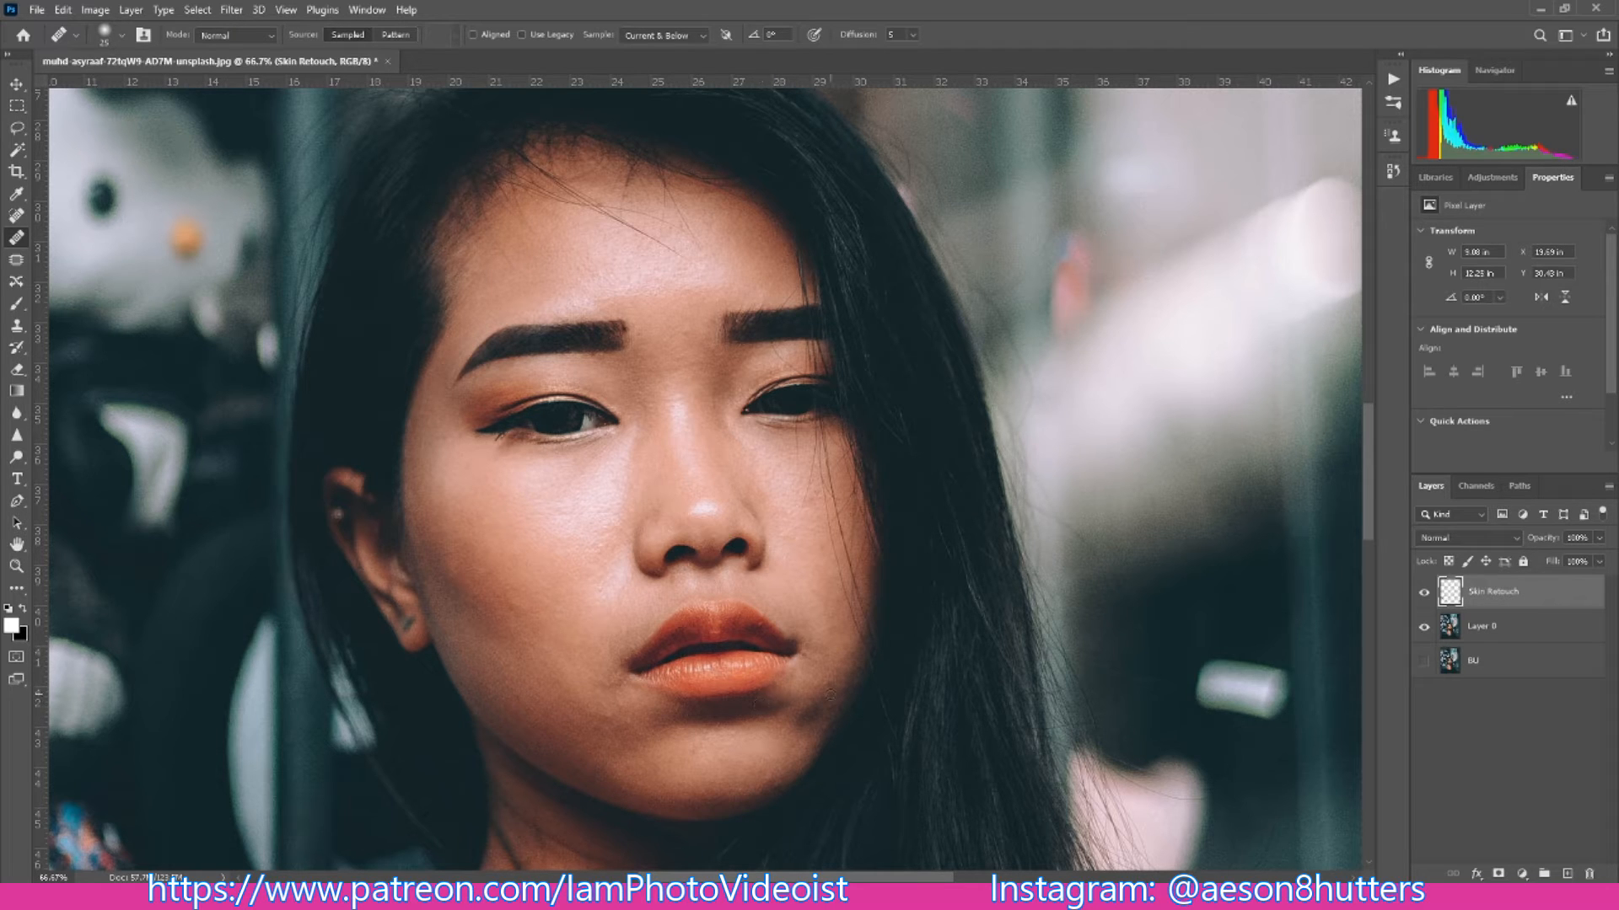
# - Heal the blemishes beside the mouth corner, along the jaw and below the lower lip, using a smaller brush for the finest spots
pyautogui.click(827, 676)
pyautogui.click(575, 797)
pyautogui.click(665, 720)
pyautogui.click(798, 658)
pyautogui.click(816, 662)
pyautogui.click(535, 745)
pyautogui.click(600, 711)
pyautogui.click(608, 709)
pyautogui.press('[')
pyautogui.press('[')
pyautogui.click(641, 732)
pyautogui.click(701, 731)
# - Heal the uneven patches along the lower edge of the chin with a larger Healing Brush
pyautogui.press(']')
pyautogui.press(']')
pyautogui.press(']')
pyautogui.click(730, 797)
pyautogui.click(743, 794)
pyautogui.moveTo(695, 807); pyautogui.dragTo(715, 801)
pyautogui.click(697, 806)
pyautogui.click(621, 788)
# - Reduce the Healing Brush to 15 px and heal away the long stray hair strands crossing the forehead
pyautogui.press('[')
pyautogui.press('[')
pyautogui.press('[')
pyautogui.hotkey('ctrl', '+')
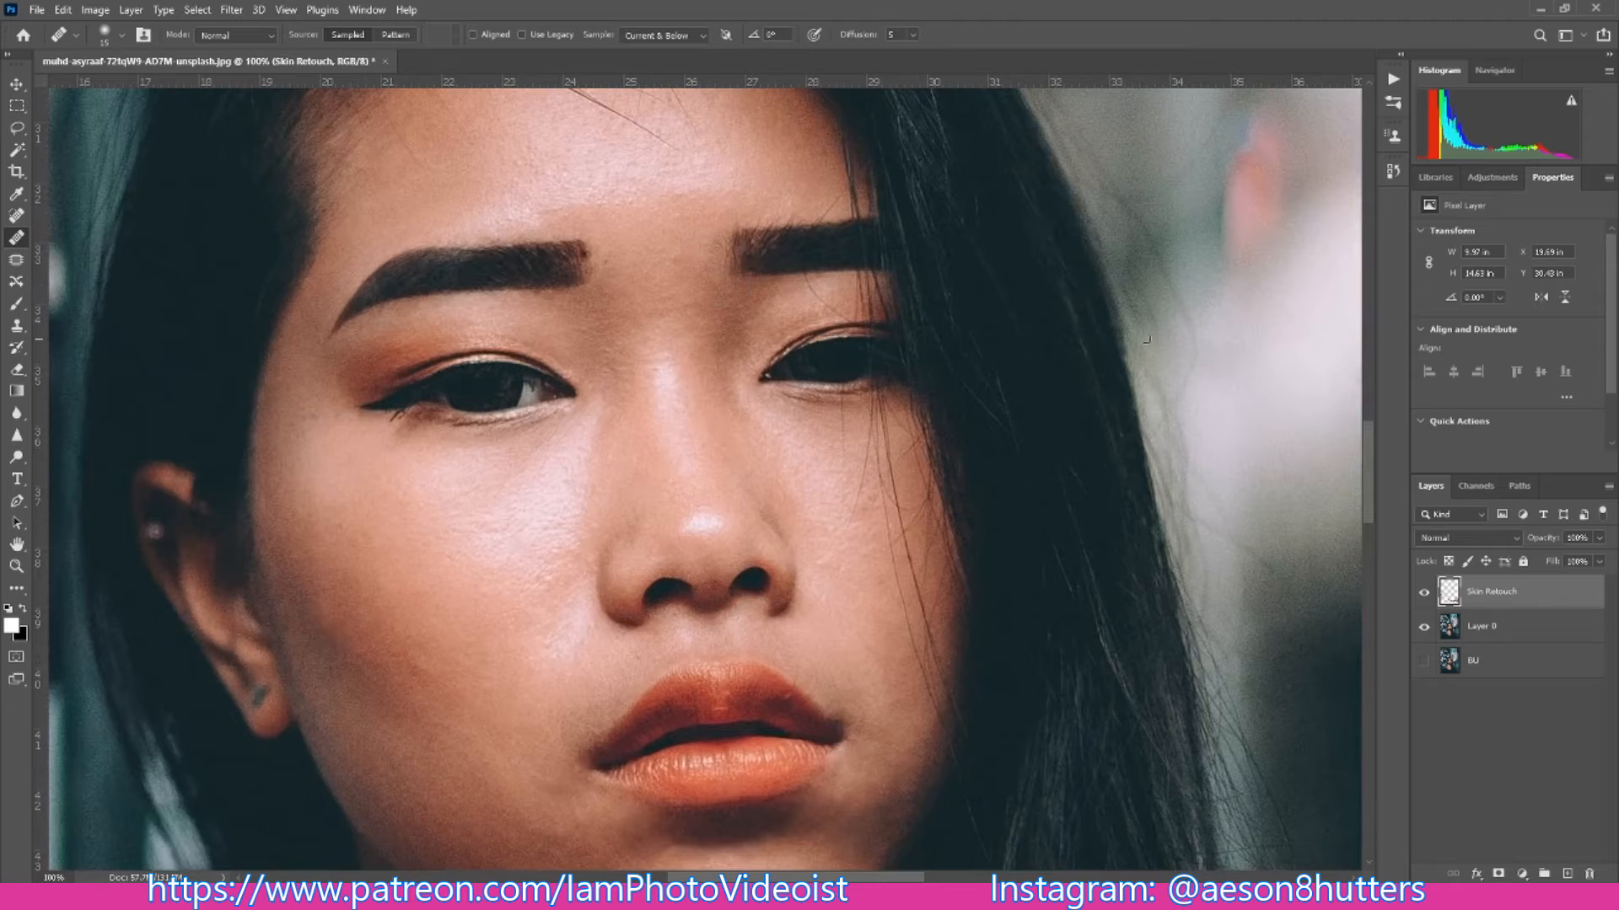
pyautogui.moveTo(1372, 453); pyautogui.dragTo(1373, 413)
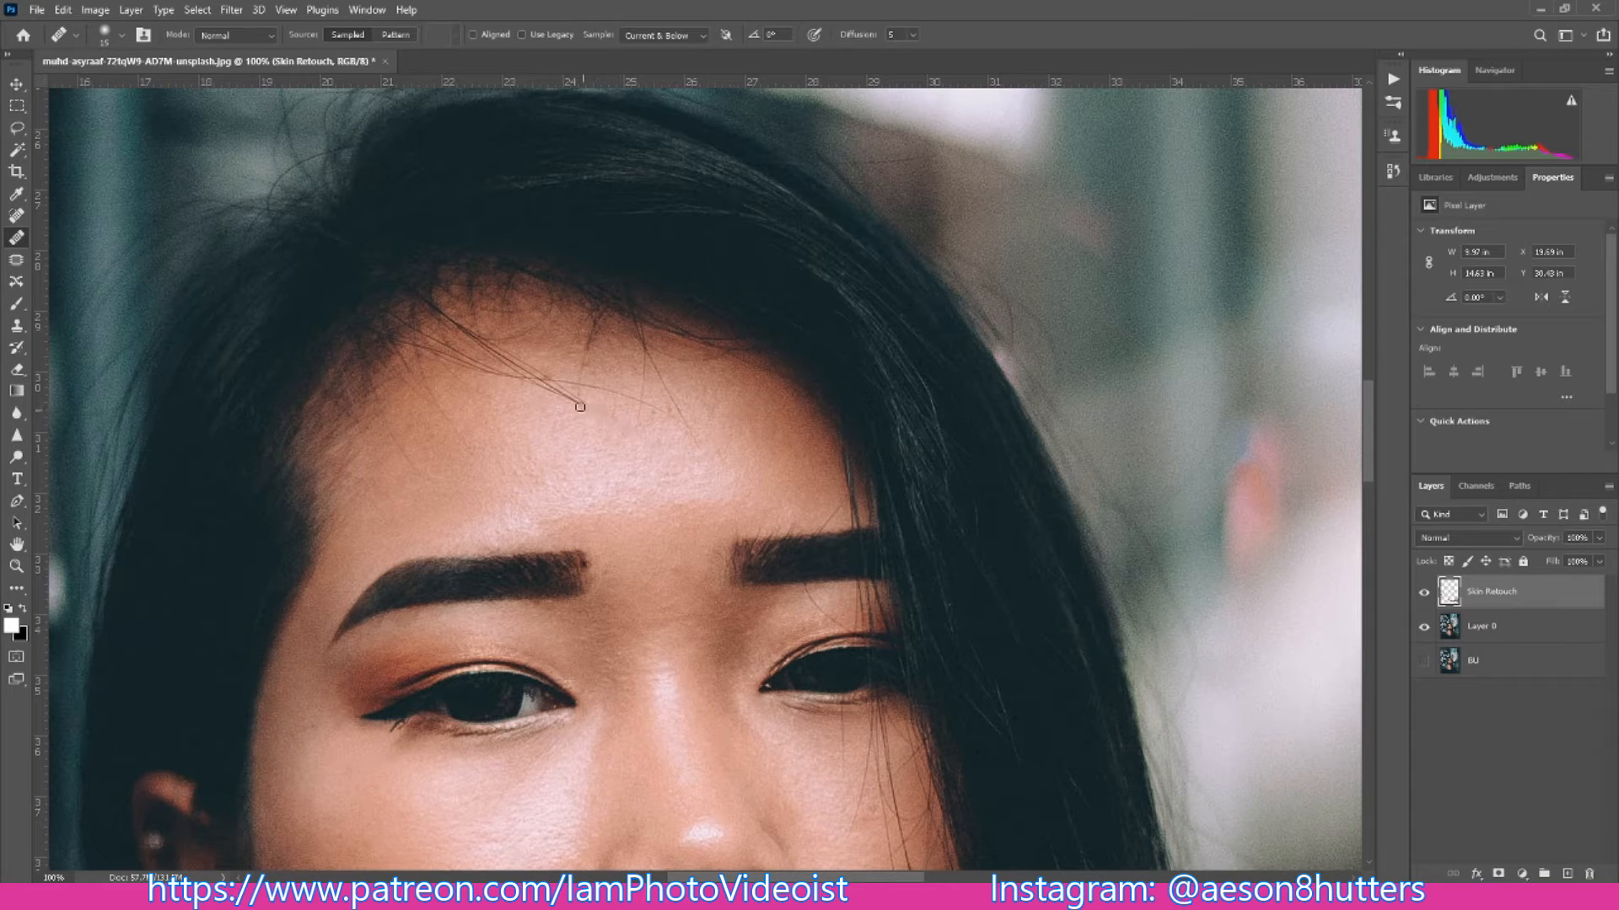
pyautogui.moveTo(557, 396); pyautogui.dragTo(567, 398)
pyautogui.click(548, 389)
pyautogui.click(543, 386)
pyautogui.click(585, 387)
pyautogui.moveTo(547, 376); pyautogui.dragTo(556, 383)
pyautogui.click(522, 371)
pyautogui.click(505, 365)
pyautogui.click(499, 356)
# - Heal the remaining stray hairs and marks on the upper forehead and along the hairline
pyautogui.moveTo(482, 347)
pyautogui.mouseDown()
pyautogui.moveTo(514, 378)
pyautogui.moveTo(446, 355)
pyautogui.mouseUp()
pyautogui.moveTo(464, 355); pyautogui.dragTo(447, 342)
pyautogui.moveTo(470, 452)
pyautogui.mouseDown()
pyautogui.moveTo(424, 396)
pyautogui.moveTo(426, 381)
pyautogui.mouseUp()
pyautogui.moveTo(408, 467); pyautogui.dragTo(430, 473)
pyautogui.moveTo(552, 369)
pyautogui.mouseDown()
pyautogui.moveTo(585, 353)
pyautogui.moveTo(585, 376)
pyautogui.moveTo(586, 360)
pyautogui.moveTo(618, 356)
pyautogui.moveTo(645, 380)
pyautogui.moveTo(649, 359)
pyautogui.moveTo(687, 401)
pyautogui.moveTo(699, 374)
pyautogui.moveTo(730, 401)
pyautogui.mouseUp()
pyautogui.moveTo(462, 338)
pyautogui.mouseDown()
pyautogui.moveTo(515, 338)
pyautogui.moveTo(478, 337)
pyautogui.mouseUp()
pyautogui.keyDown('alt'); pyautogui.click(508, 473); pyautogui.keyUp('alt')
pyautogui.moveTo(473, 337); pyautogui.dragTo(455, 334)
pyautogui.moveTo(576, 344); pyautogui.dragTo(580, 339)
pyautogui.moveTo(450, 328); pyautogui.dragTo(463, 337)
pyautogui.click(479, 368)
pyautogui.click(529, 353)
# - Set up the Clone Stamp tool with 30% flow and a softer brush tip
pyautogui.click(16, 83)
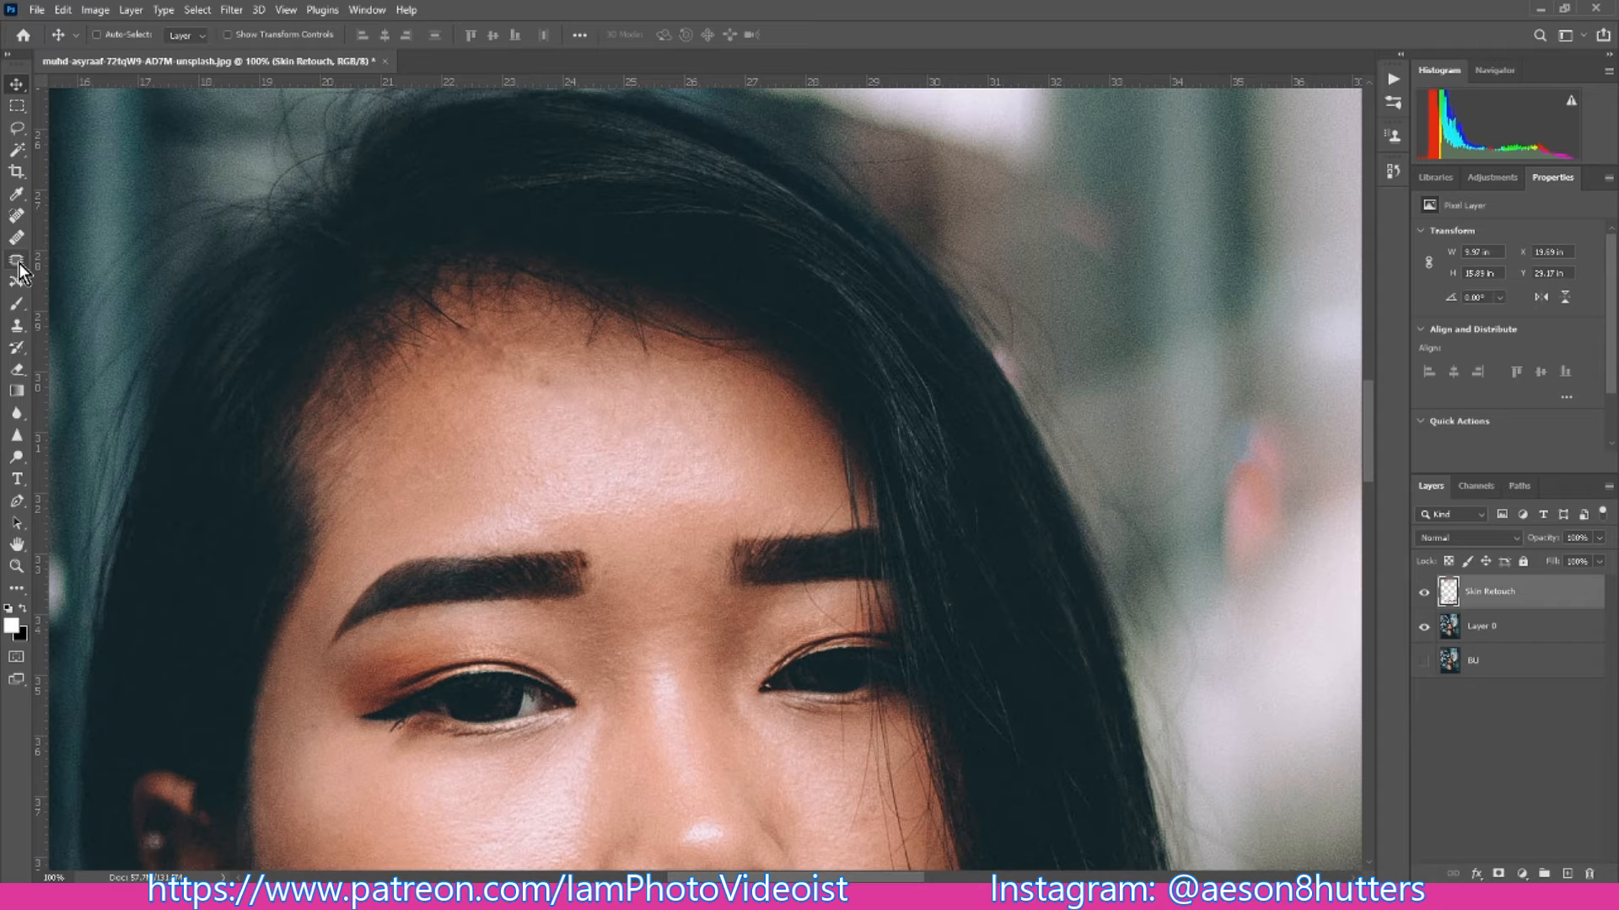
pyautogui.click(19, 329)
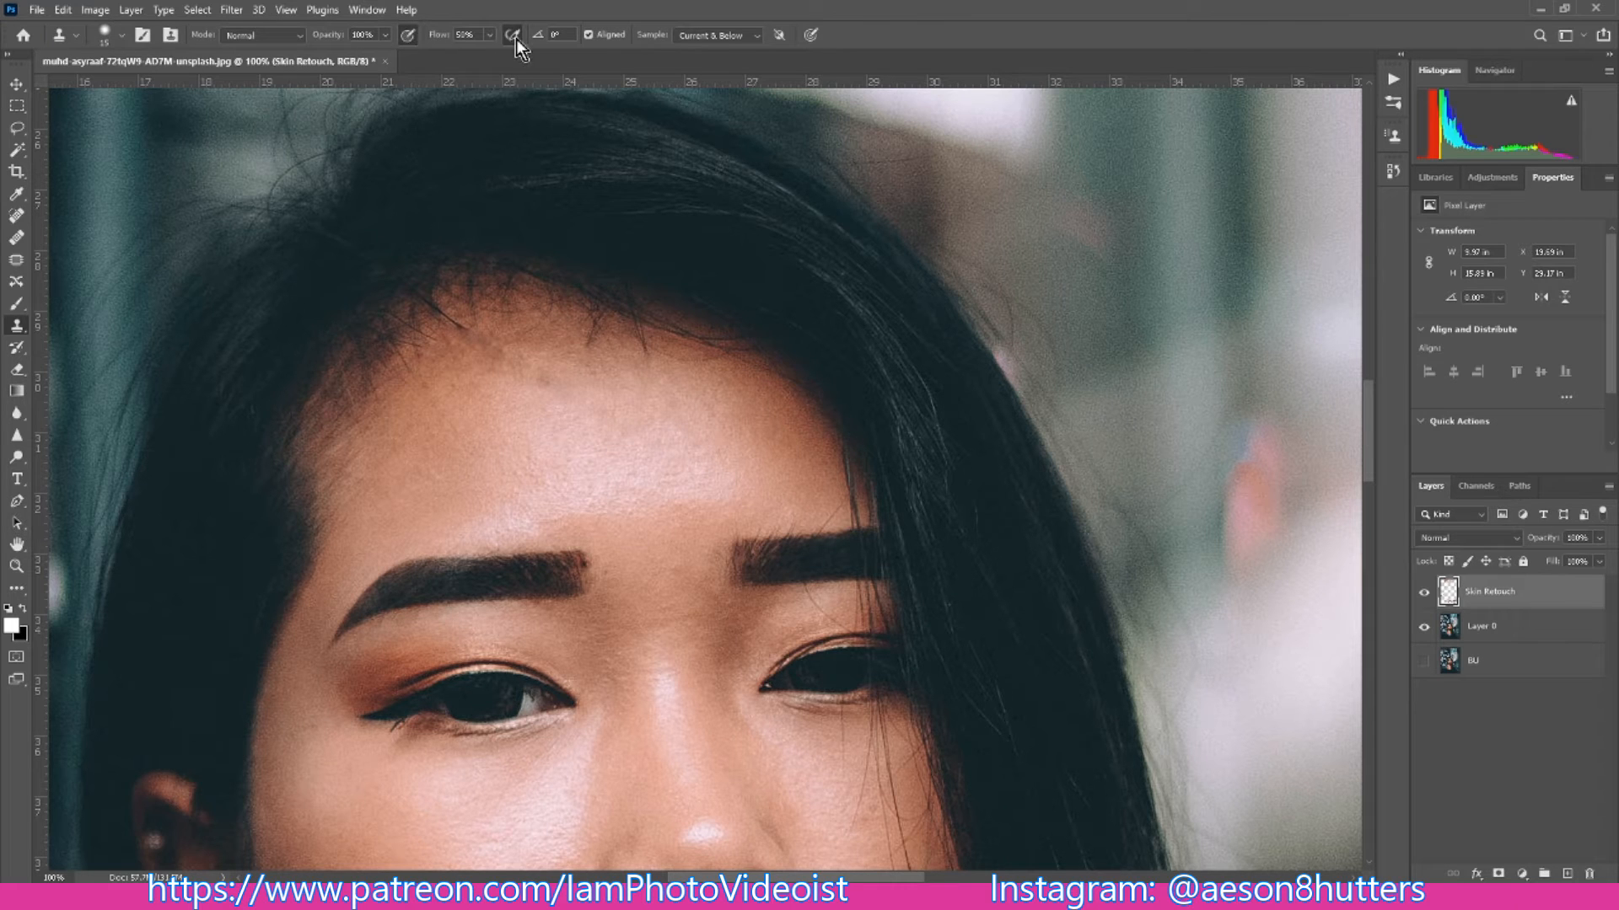
pyautogui.click(465, 35)
pyautogui.write('30')
pyautogui.click(124, 39)
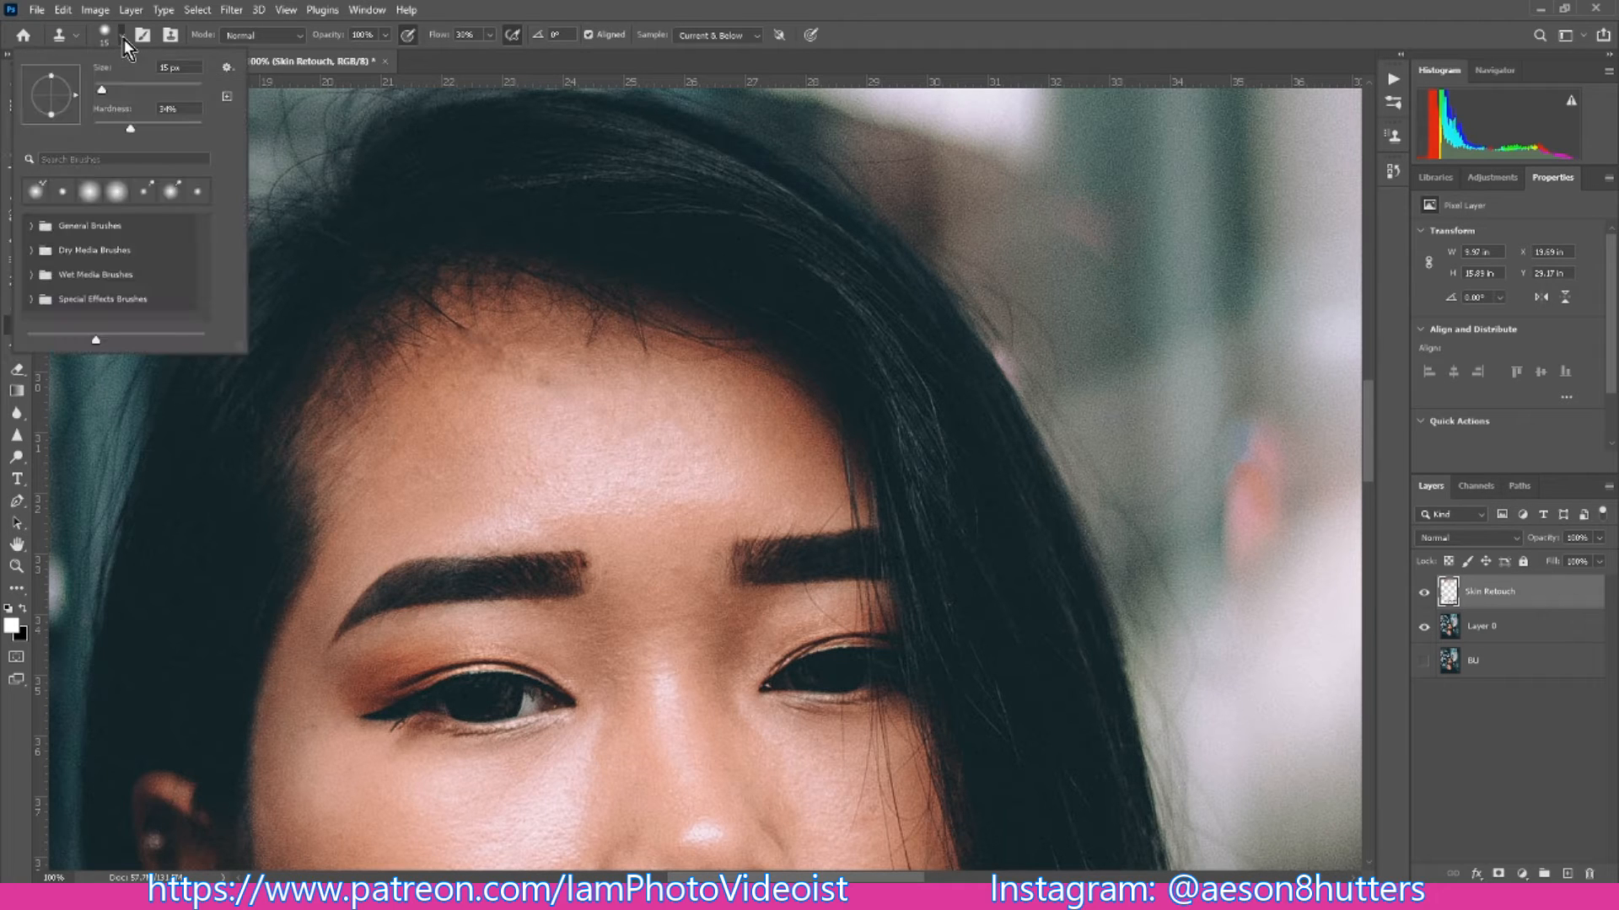
pyautogui.click(94, 124)
pyautogui.click(118, 37)
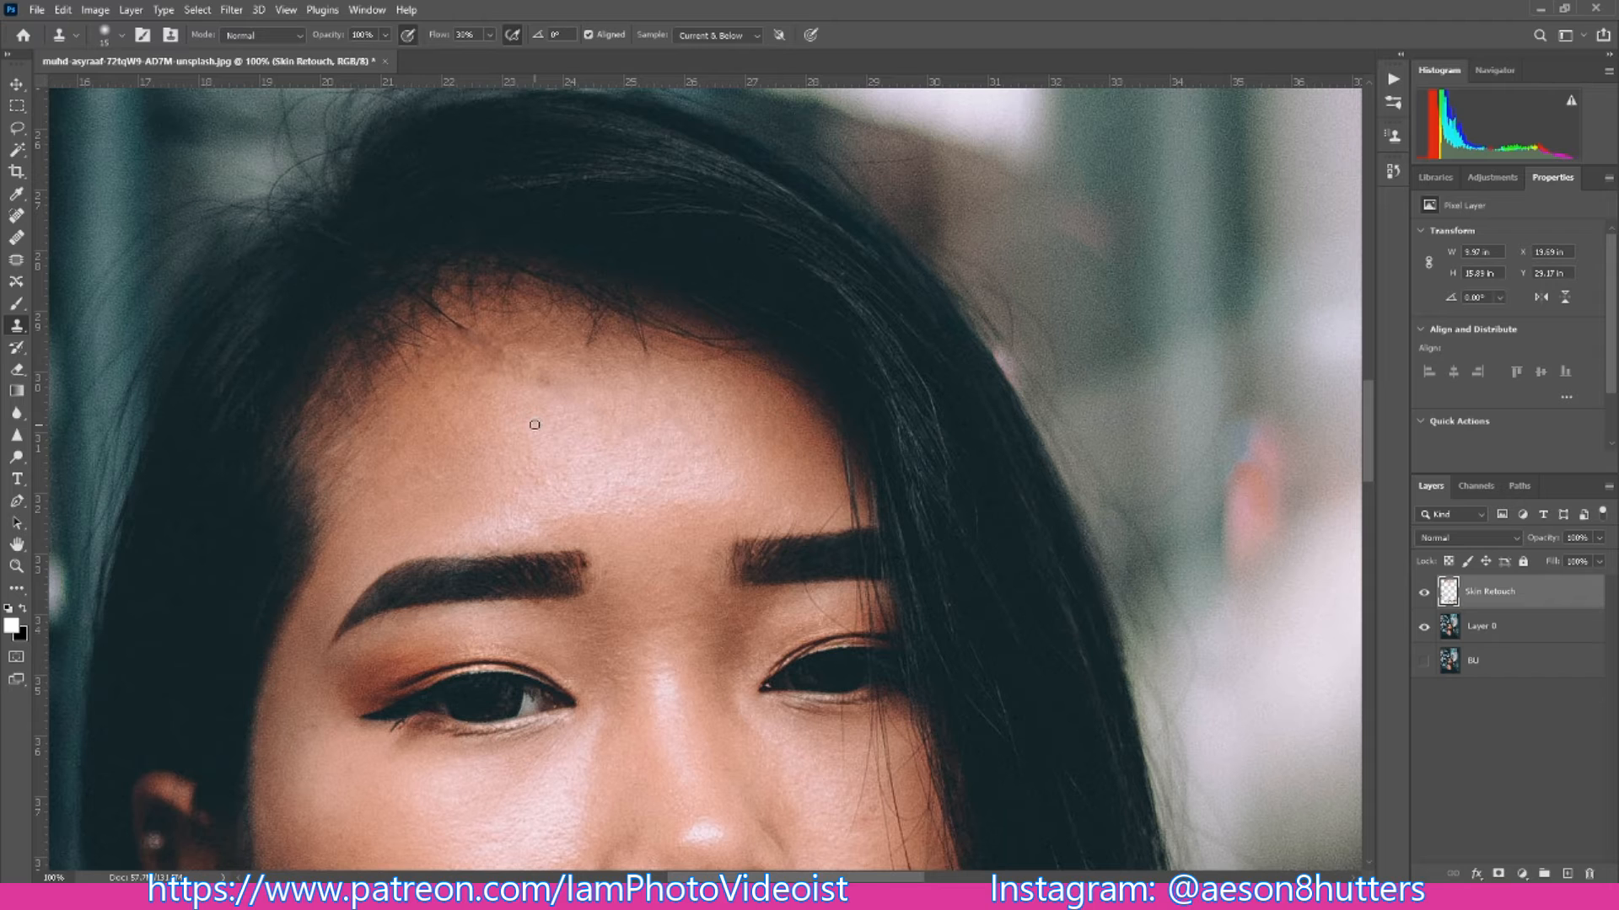
# - Enlarge the Clone Stamp brush and clone clean skin over the dark patches on the upper forehead below the hairline
pyautogui.press(']')
pyautogui.press(']')
pyautogui.press(']')
pyautogui.click(545, 385)
pyautogui.moveTo(550, 387)
pyautogui.mouseDown()
pyautogui.moveTo(535, 376)
pyautogui.moveTo(569, 383)
pyautogui.moveTo(510, 365)
pyautogui.moveTo(518, 390)
pyautogui.moveTo(500, 361)
pyautogui.moveTo(477, 375)
pyautogui.moveTo(482, 348)
pyautogui.moveTo(465, 347)
pyautogui.moveTo(509, 344)
pyautogui.moveTo(496, 340)
pyautogui.mouseUp()
pyautogui.keyDown('alt'); pyautogui.click(518, 395); pyautogui.keyUp('alt')
pyautogui.keyDown('alt'); pyautogui.click(507, 374); pyautogui.keyUp('alt')
pyautogui.keyDown('alt'); pyautogui.click(499, 362); pyautogui.keyUp('alt')
pyautogui.keyDown('alt'); pyautogui.click(534, 370); pyautogui.keyUp('alt')
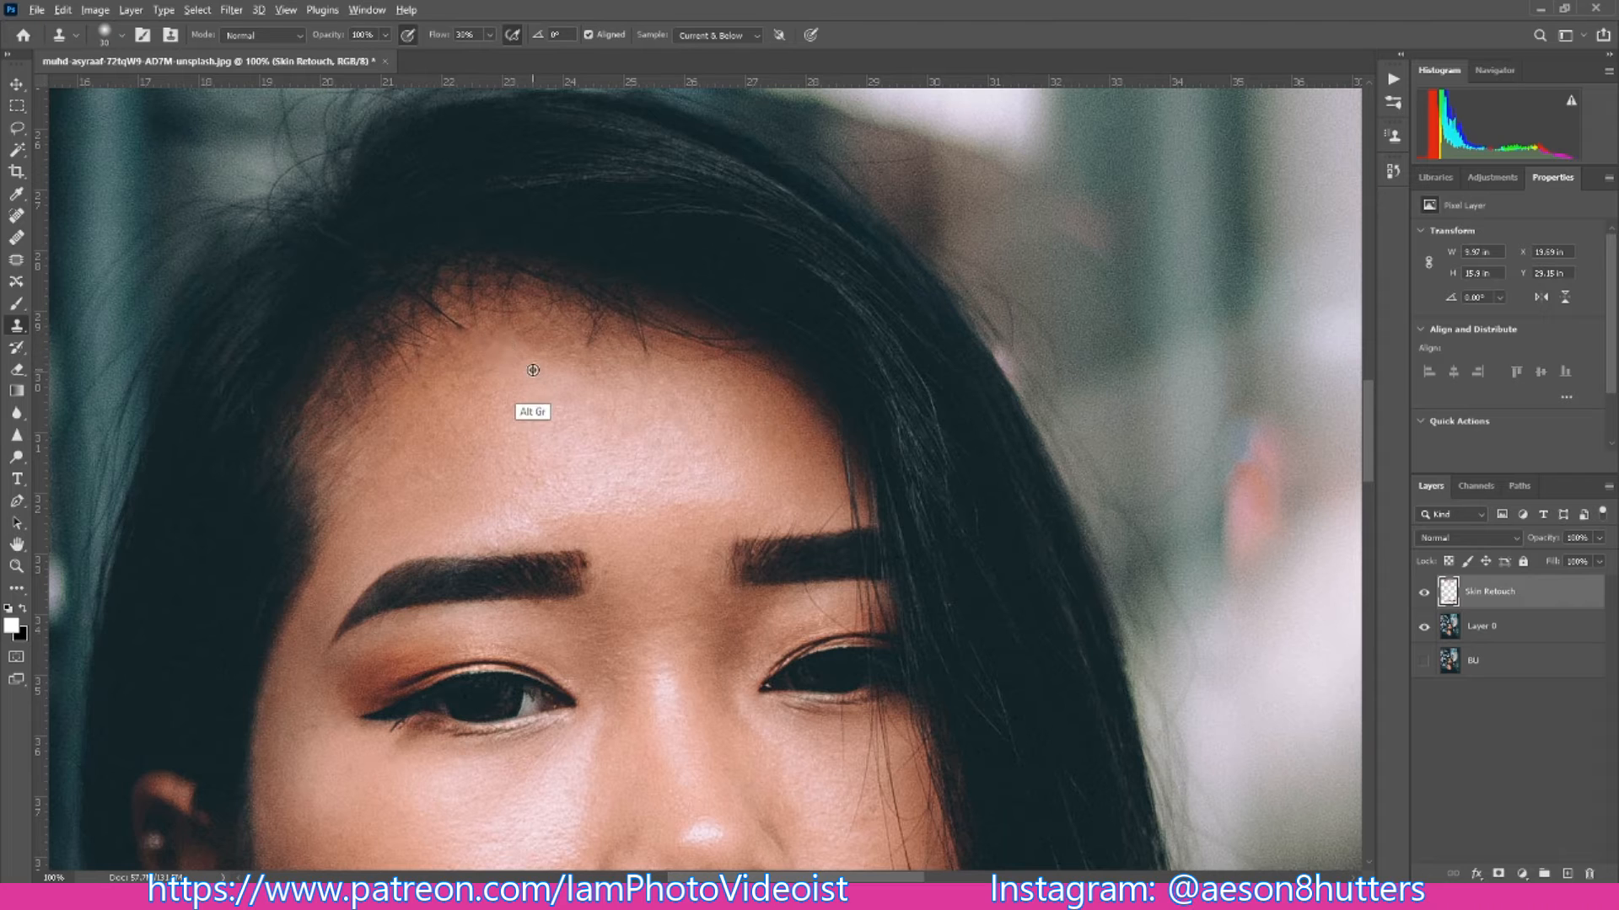
pyautogui.keyDown('alt'); pyautogui.click(563, 349); pyautogui.keyUp('alt')
pyautogui.moveTo(535, 348); pyautogui.dragTo(513, 346)
# - Clone nearby smooth skin over the uneven patches in the middle of the forehead and toward the temple
pyautogui.keyDown('alt'); pyautogui.click(603, 393); pyautogui.keyUp('alt')
pyautogui.moveTo(597, 386)
pyautogui.mouseDown()
pyautogui.moveTo(600, 373)
pyautogui.moveTo(600, 408)
pyautogui.moveTo(550, 402)
pyautogui.mouseUp()
pyautogui.keyDown('alt'); pyautogui.click(571, 434); pyautogui.keyUp('alt')
pyautogui.moveTo(540, 404); pyautogui.dragTo(556, 416)
pyautogui.keyDown('alt'); pyautogui.click(479, 424); pyautogui.keyUp('alt')
pyautogui.moveTo(452, 438); pyautogui.dragTo(423, 389)
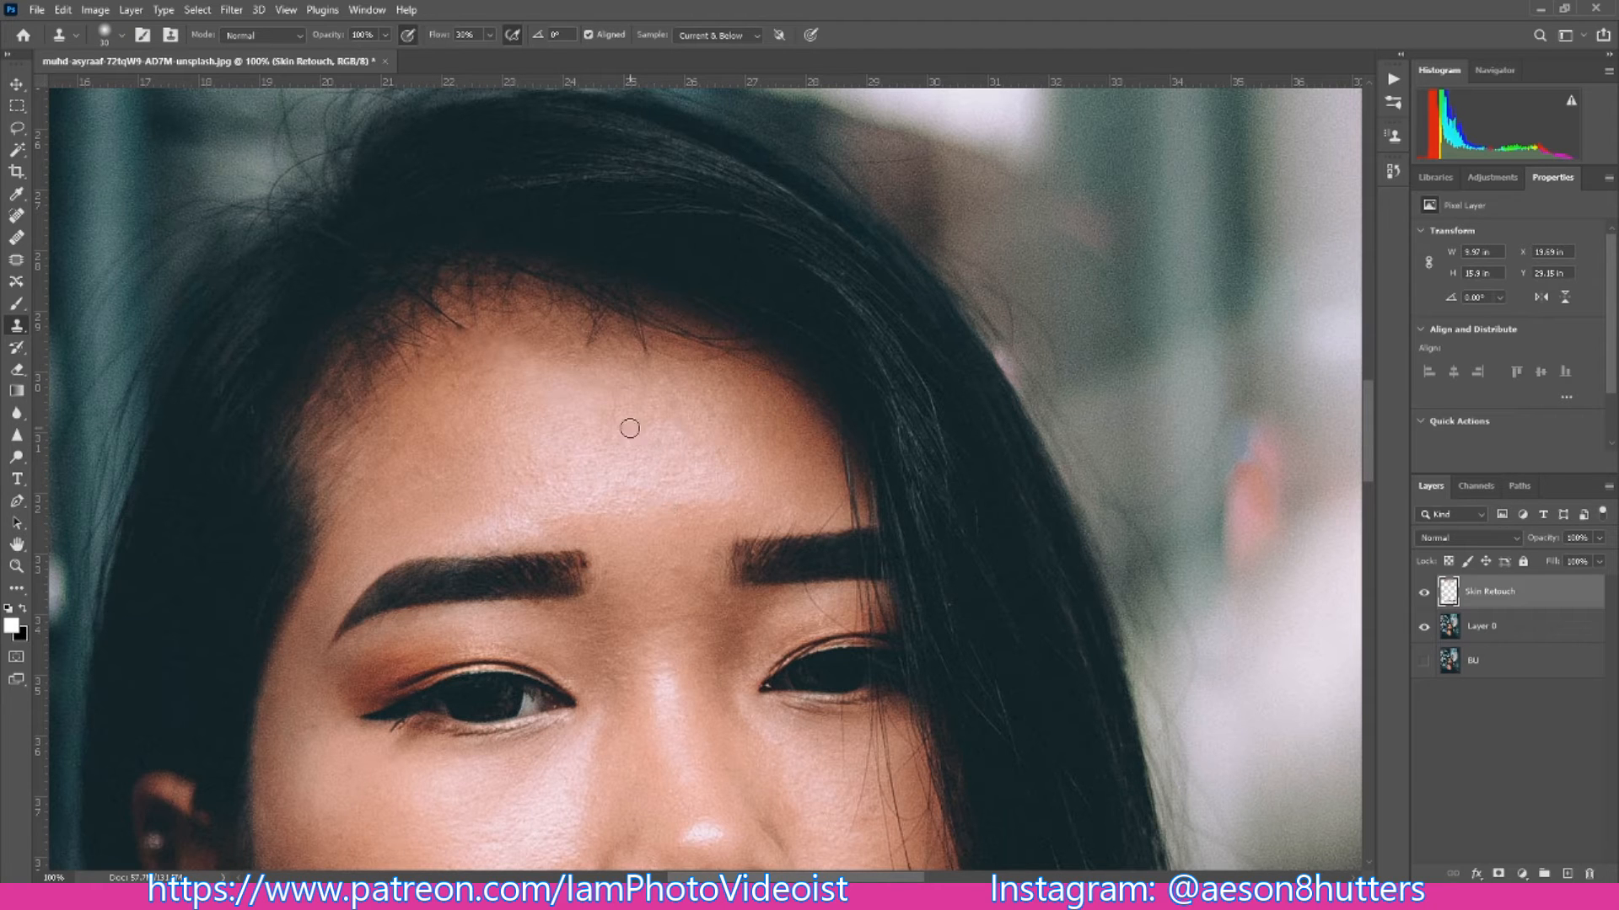
pyautogui.keyDown('alt'); pyautogui.click(466, 376); pyautogui.keyUp('alt')
pyautogui.moveTo(481, 350); pyautogui.dragTo(500, 353)
pyautogui.hotkey('ctrl', '-')
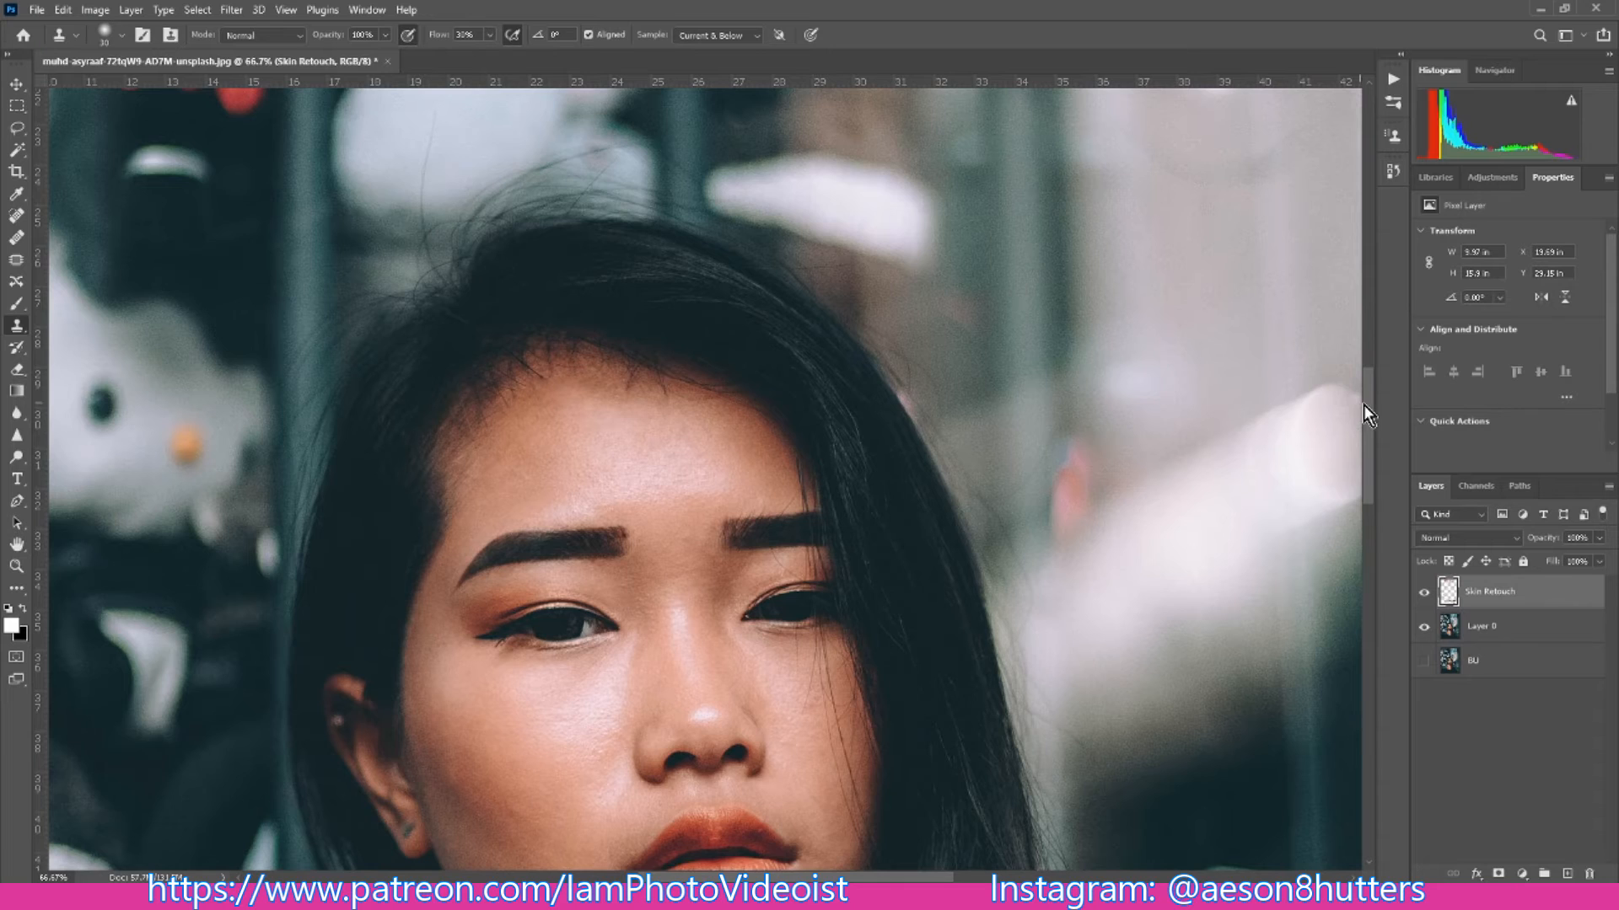
# - Set up an enlarged Healing Brush with smooth skin on the shoulder as the source and begin healing the outer cheek
pyautogui.moveTo(1369, 419); pyautogui.dragTo(1371, 465)
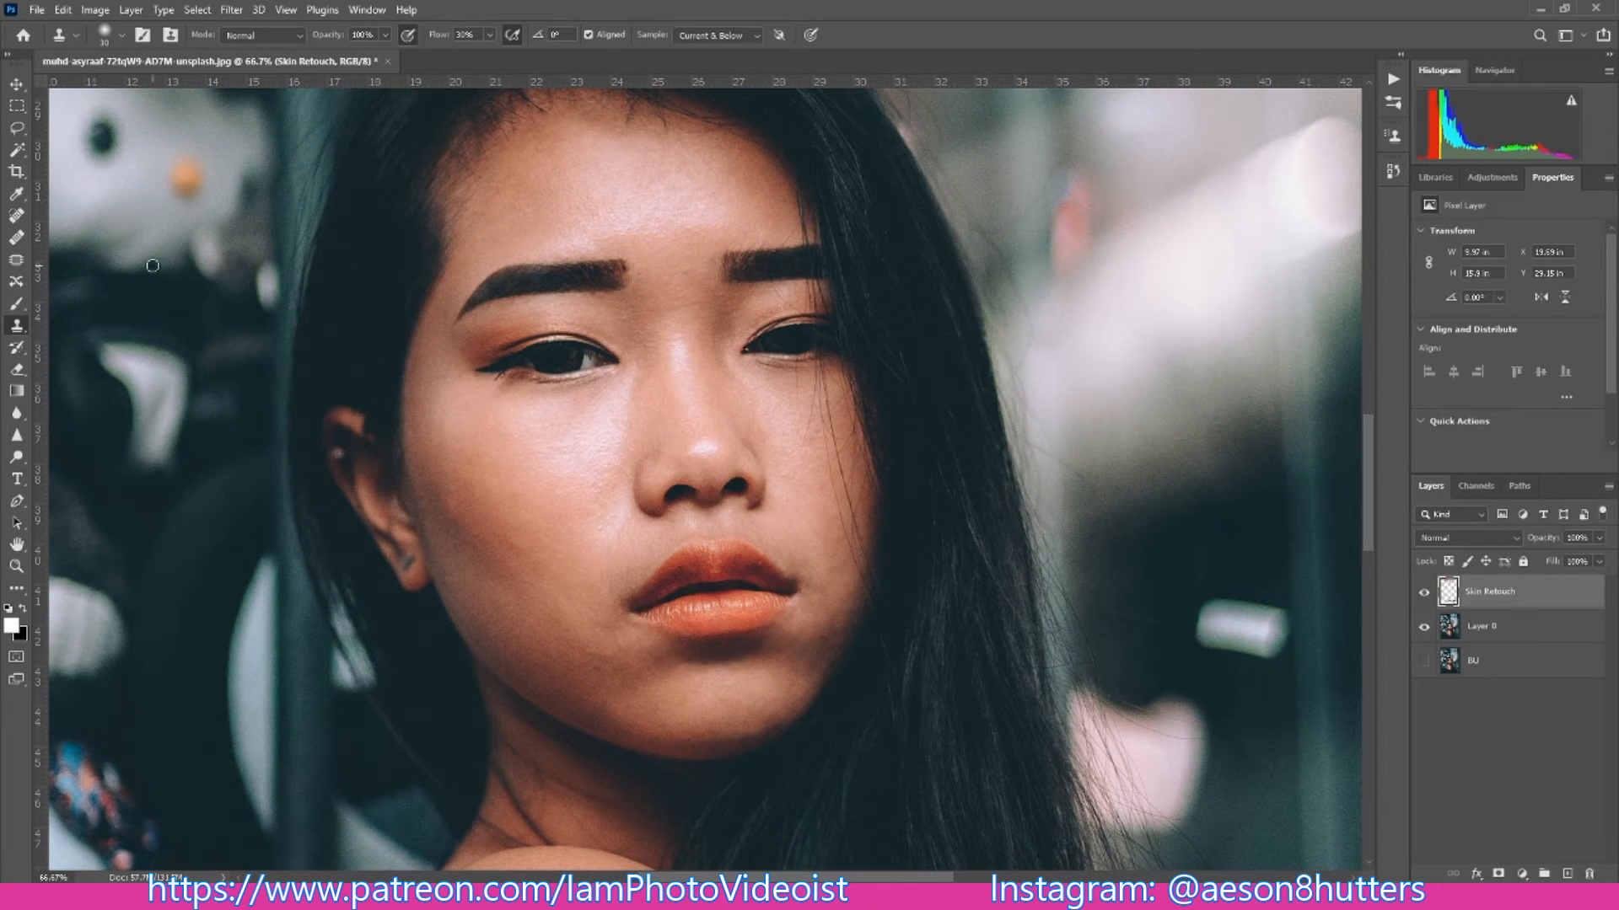
pyautogui.click(17, 238)
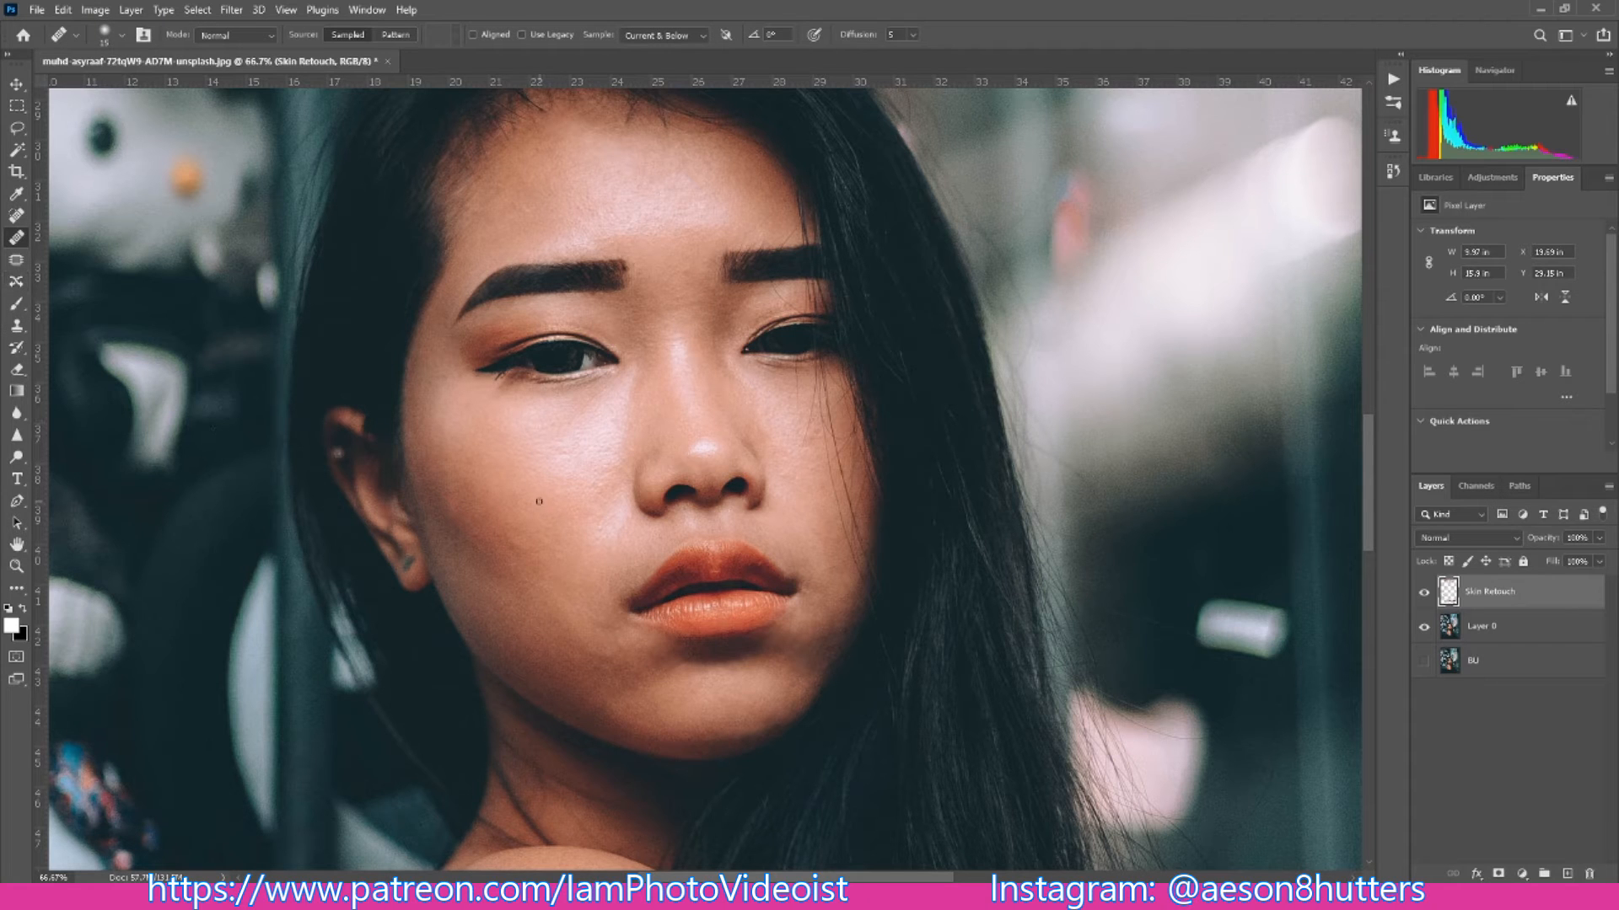
pyautogui.moveTo(1371, 463); pyautogui.dragTo(1384, 514)
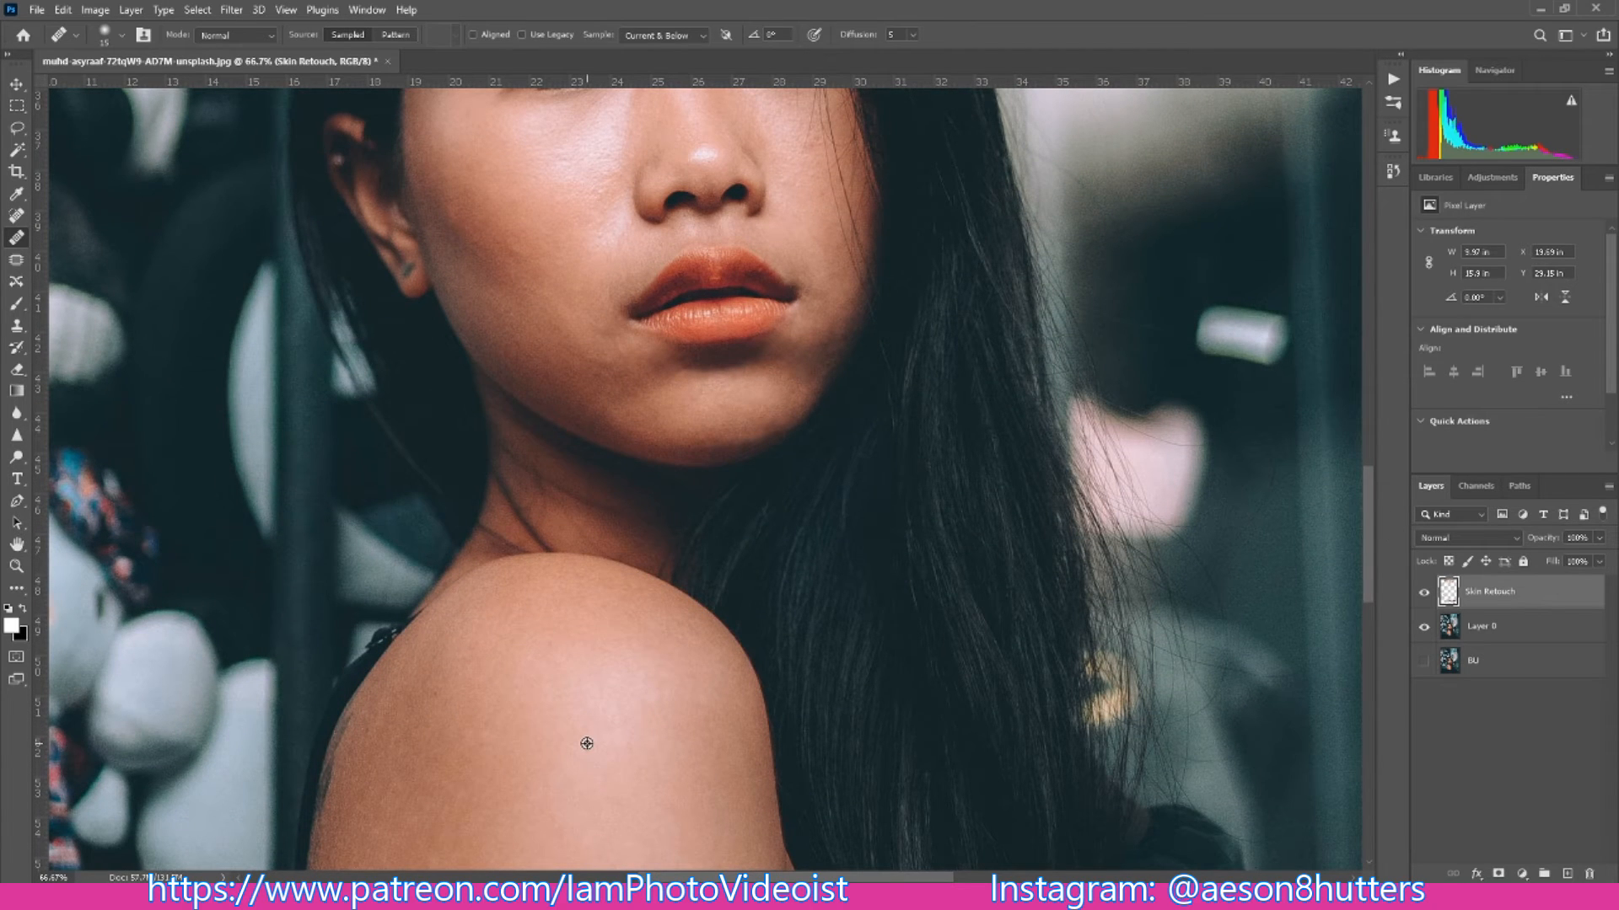
pyautogui.moveTo(1372, 518); pyautogui.dragTo(1365, 474)
pyautogui.hotkey('ctrl', '-')
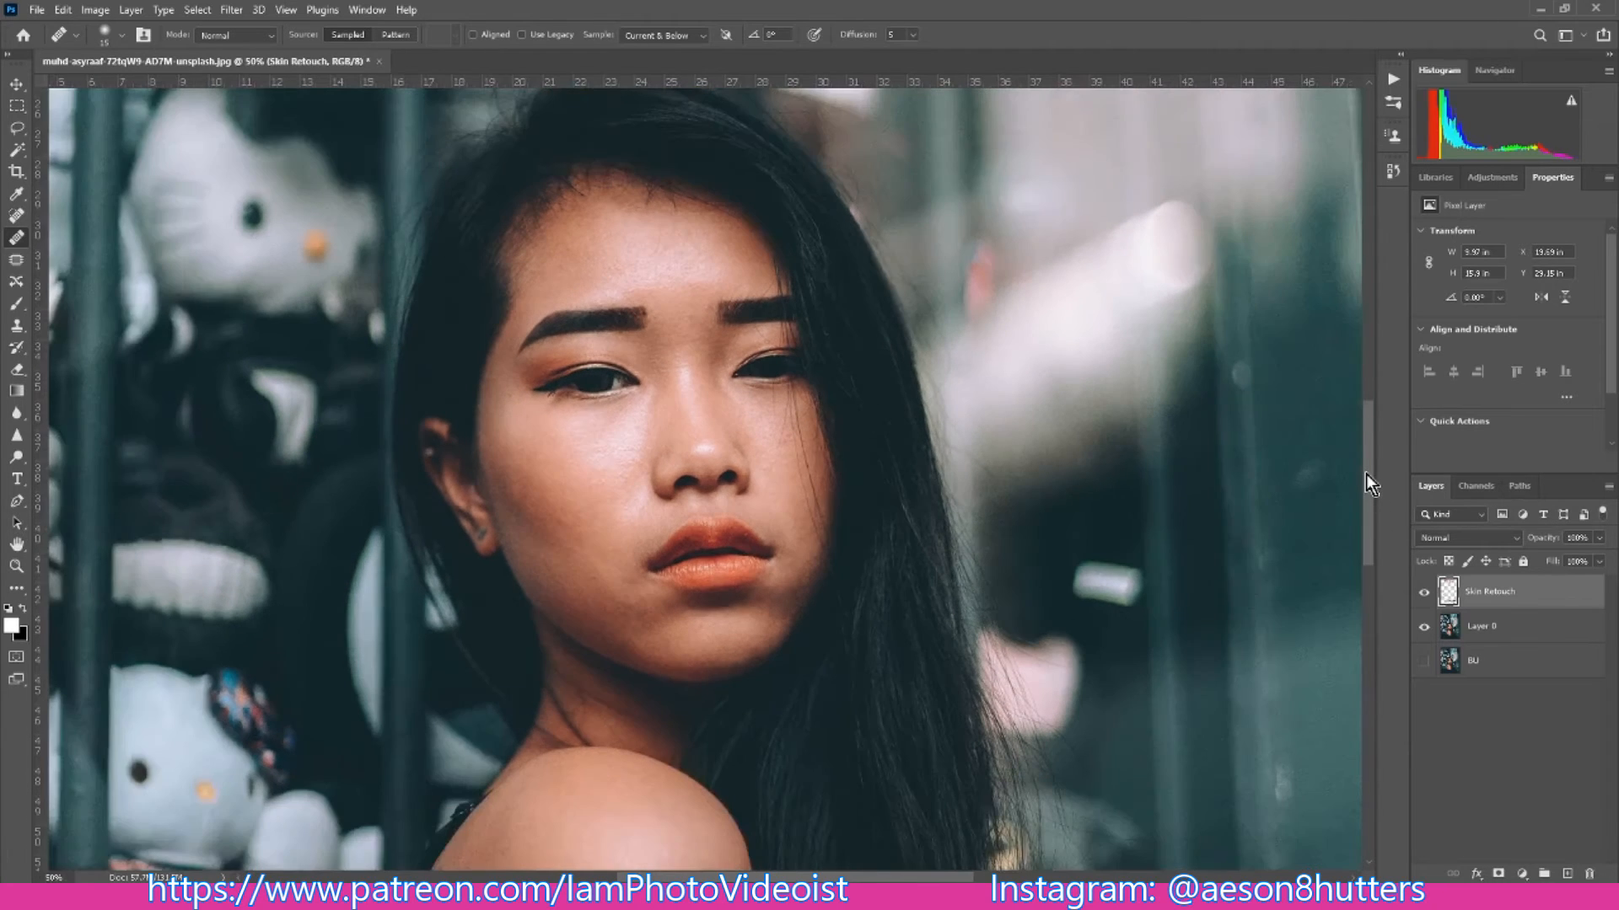
pyautogui.press(']')
pyautogui.press(']')
pyautogui.press(']')
pyautogui.click(523, 460)
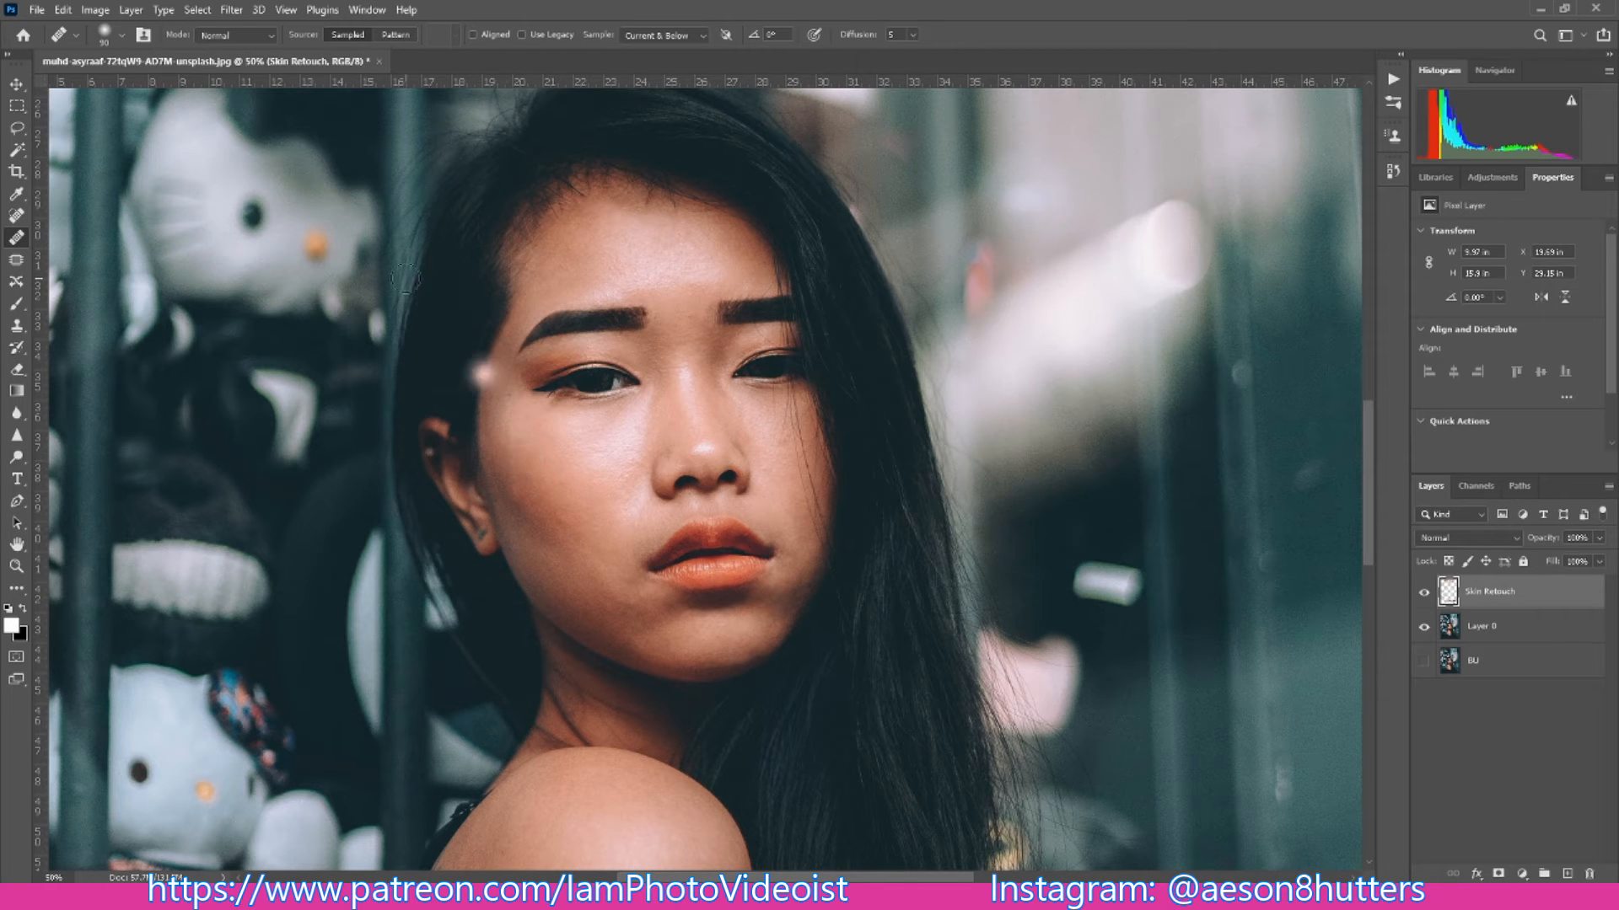
pyautogui.click(123, 39)
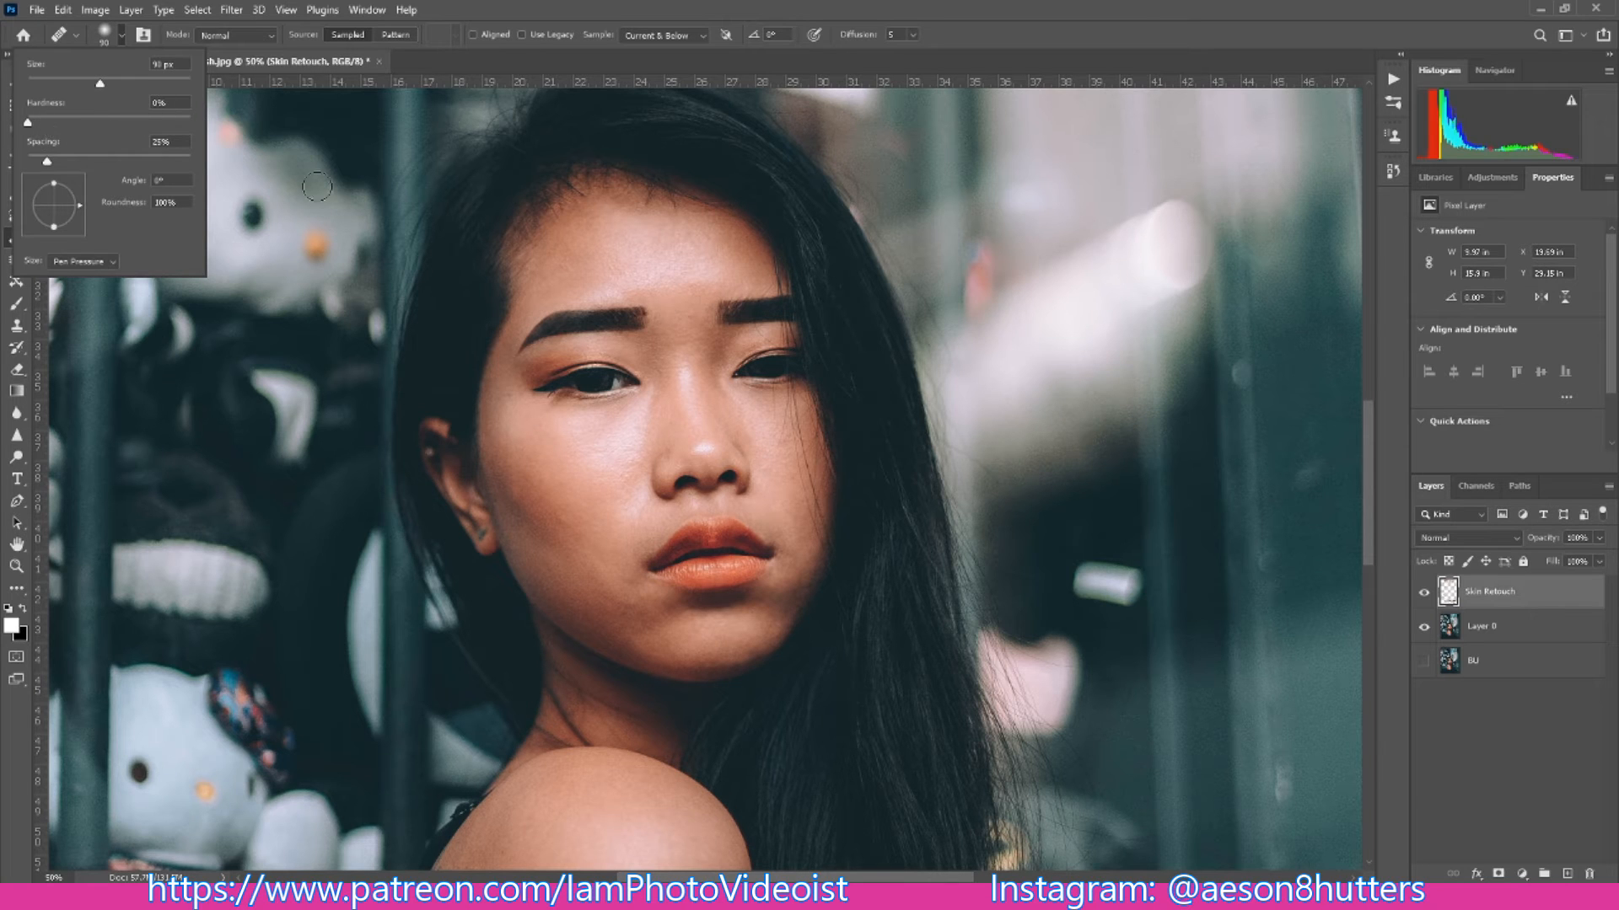
pyautogui.keyDown('alt'); pyautogui.click(582, 458); pyautogui.keyUp('alt')
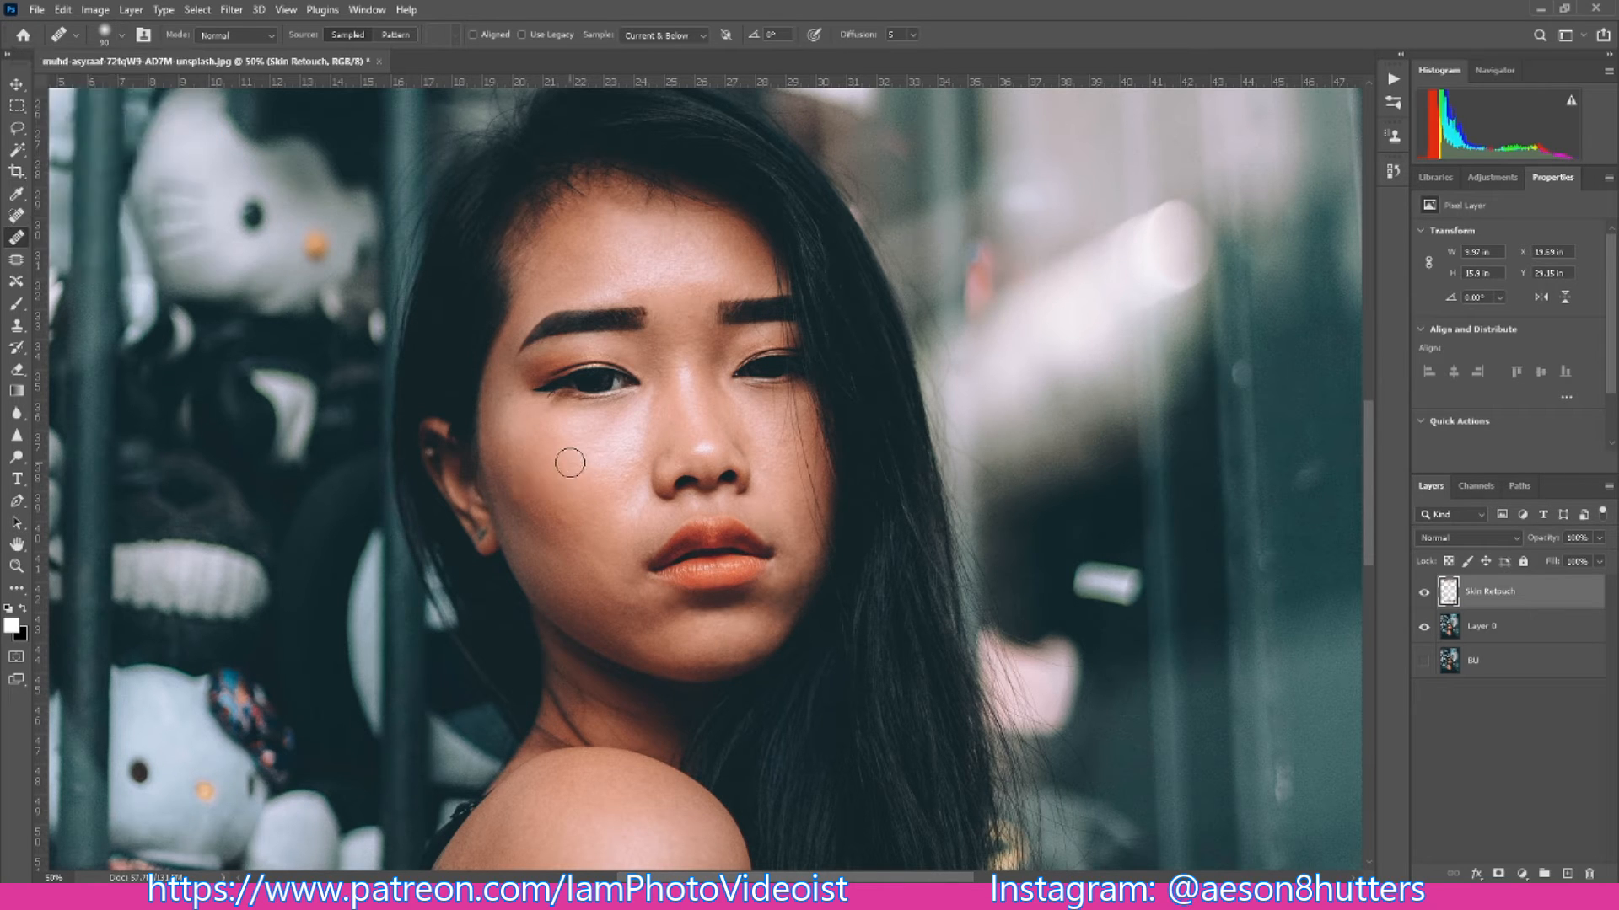
# - Heal the uneven skin on the outer cheek in front of the ear, using a slightly smaller brush
pyautogui.click(516, 489)
pyautogui.press('[')
pyautogui.press('[')
pyautogui.click(523, 506)
pyautogui.click(512, 491)
pyautogui.click(530, 506)
pyautogui.click(500, 472)
pyautogui.click(499, 451)
pyautogui.click(549, 498)
pyautogui.click(498, 481)
pyautogui.click(514, 509)
# - Reduce the Healing Brush further and heal the remaining marks along the cheek edge by the ear and on the nose
pyautogui.press('[')
pyautogui.press('[')
pyautogui.press('[')
pyautogui.click(506, 488)
pyautogui.click(499, 490)
pyautogui.click(491, 466)
pyautogui.click(523, 485)
pyautogui.click(691, 474)
# - Reduce the Healing Brush and heal the small marks on the cheek under the eye beside the falling hair
pyautogui.hotkey('ctrl', '+')
pyautogui.hotkey('ctrl', '+')
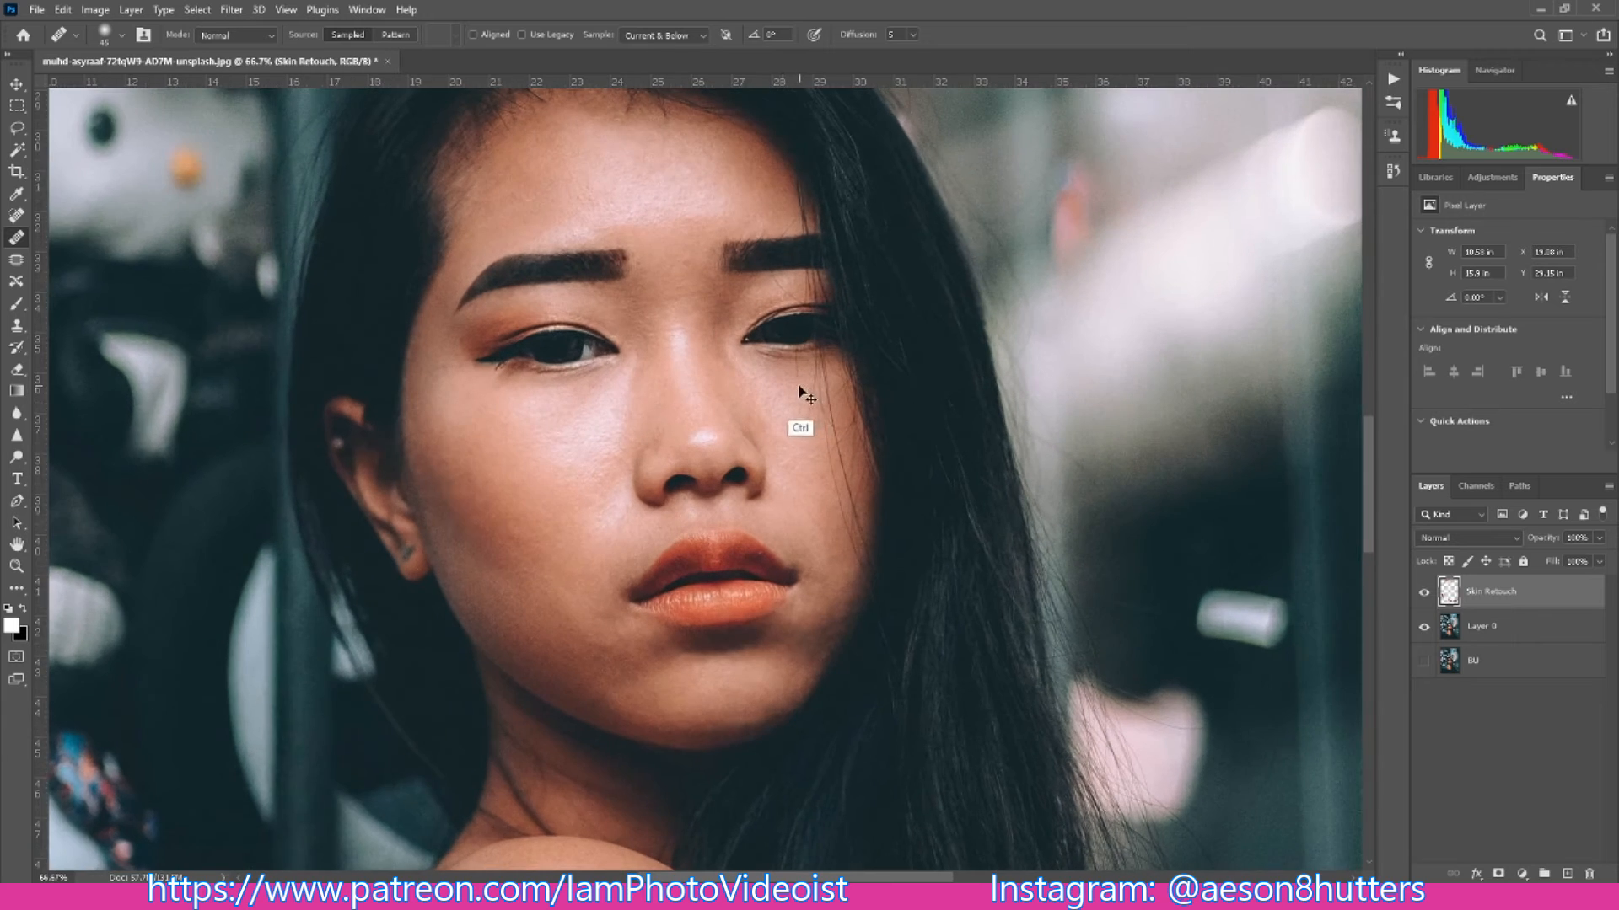
pyautogui.press('[')
pyautogui.press('[')
pyautogui.press('[')
pyautogui.press('[')
pyautogui.press('[')
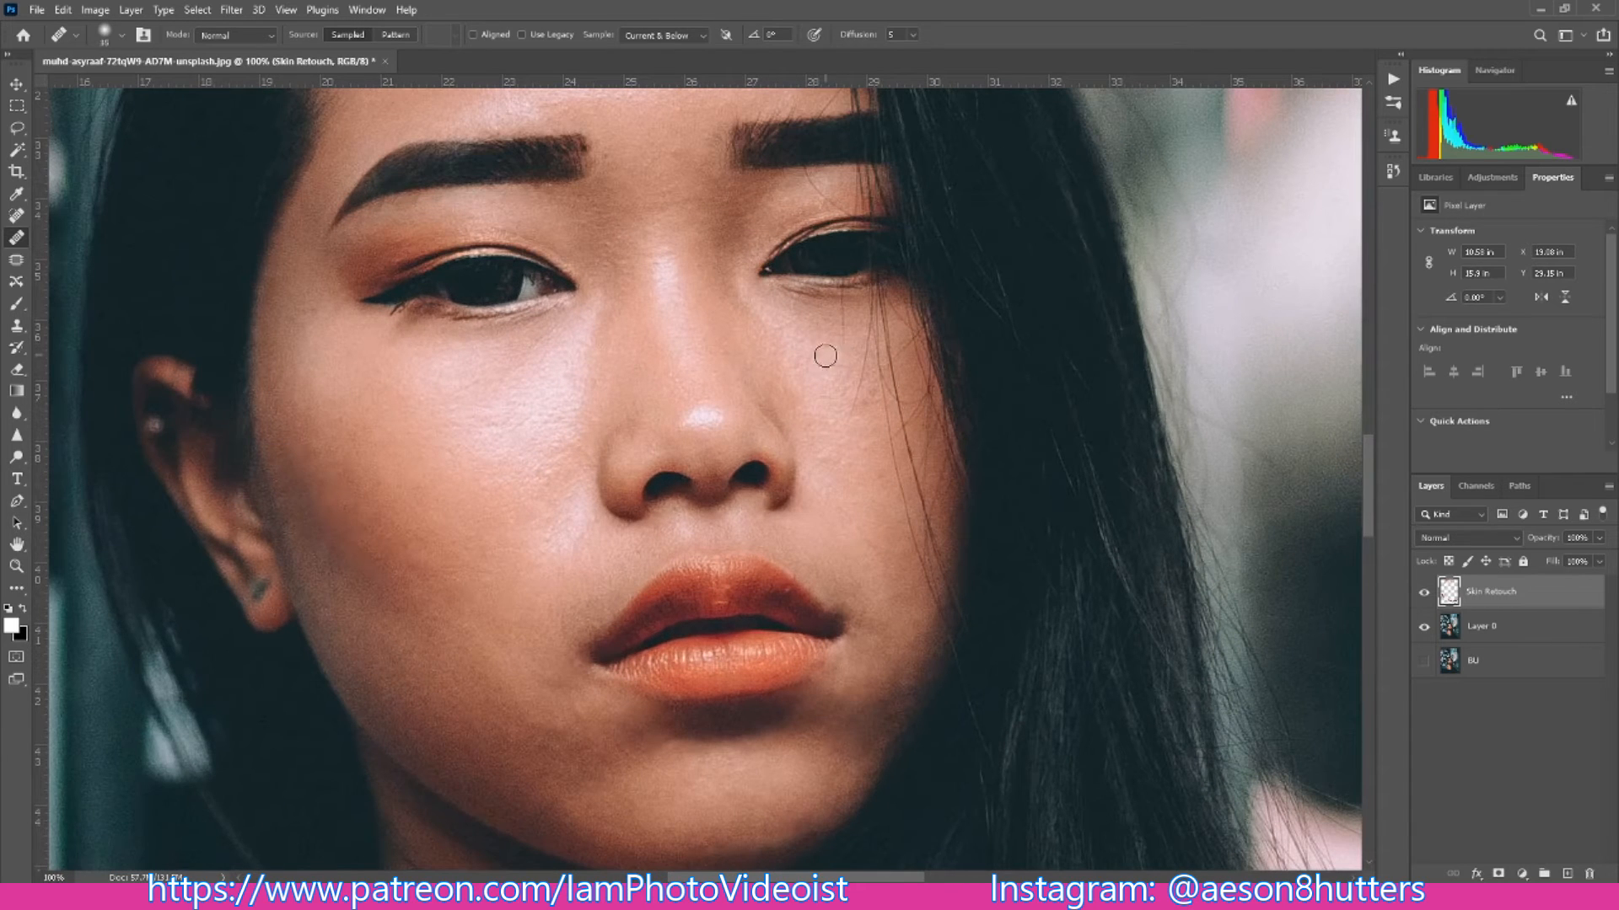
pyautogui.press('[')
pyautogui.moveTo(1362, 442); pyautogui.dragTo(1365, 426)
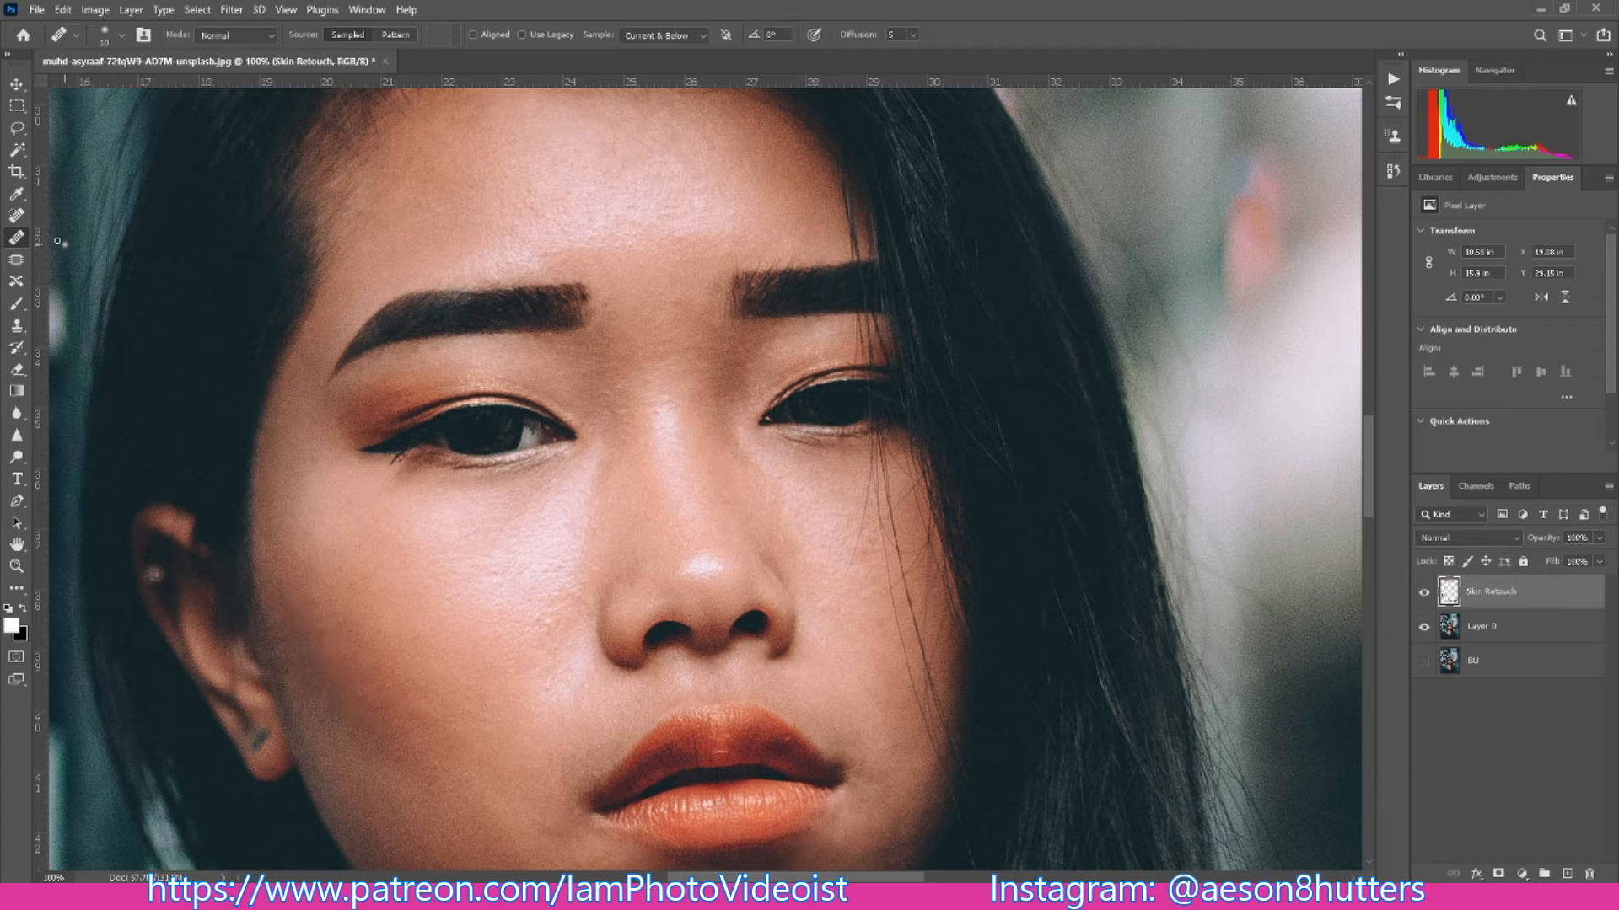
# - Clone smooth skin with a smaller Clone Stamp over the uneven areas under the hair-side eye and beside the nose
pyautogui.click(17, 329)
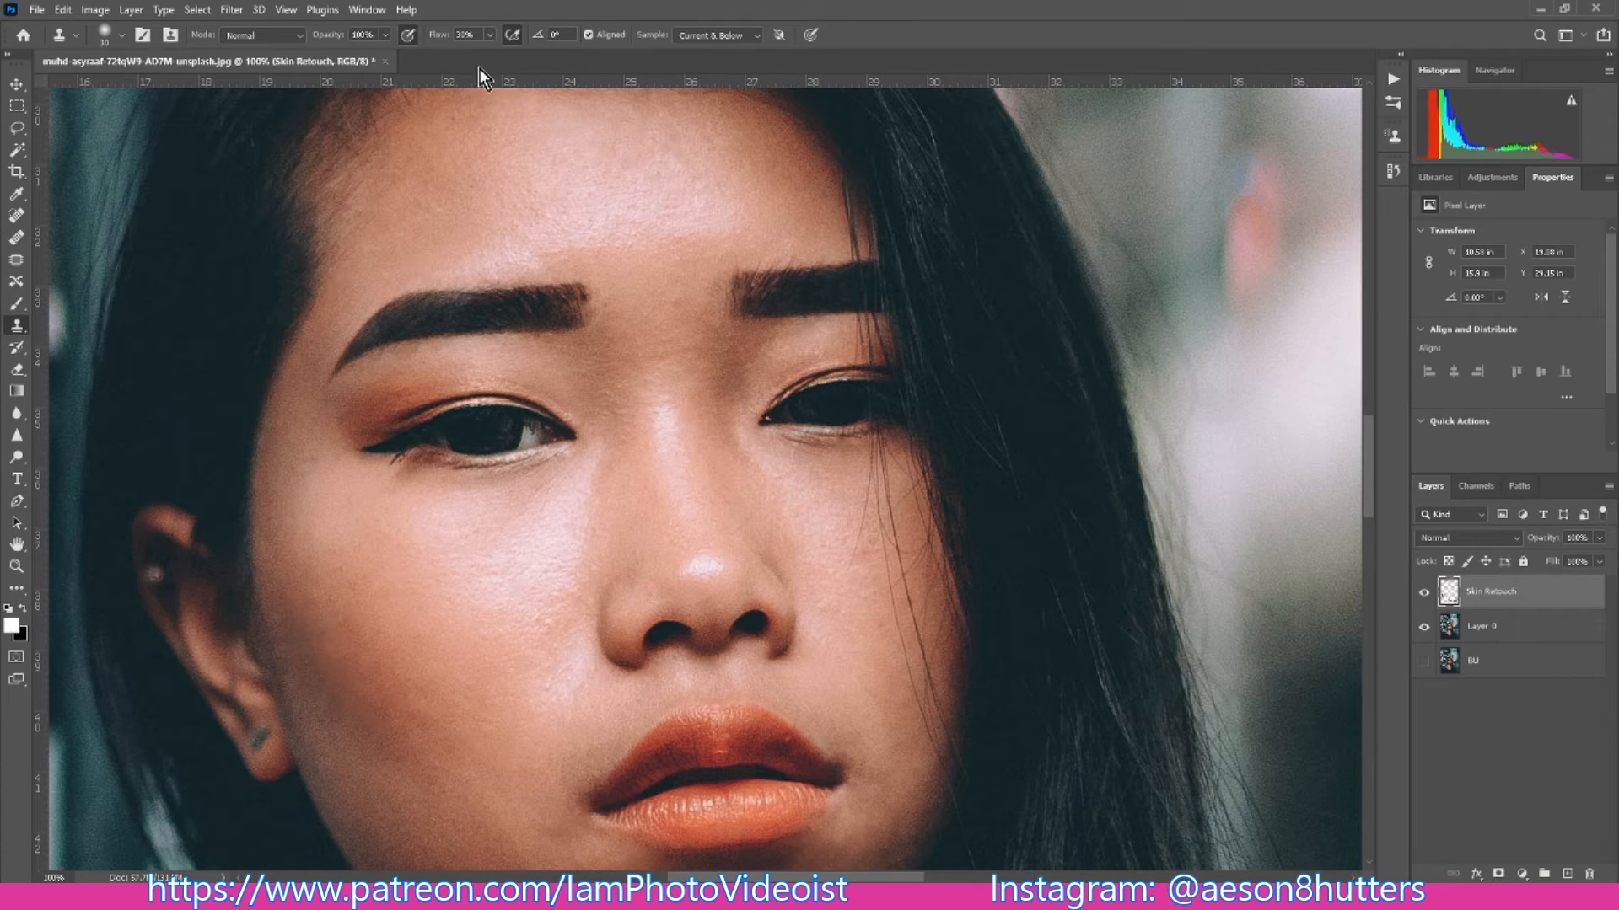
pyautogui.press('[')
pyautogui.keyDown('alt'); pyautogui.click(809, 474); pyautogui.keyUp('alt')
pyautogui.keyDown('alt'); pyautogui.click(822, 442); pyautogui.keyUp('alt')
pyautogui.keyDown('alt'); pyautogui.click(819, 440); pyautogui.keyUp('alt')
pyautogui.keyDown('alt'); pyautogui.click(826, 439); pyautogui.keyUp('alt')
pyautogui.keyDown('alt'); pyautogui.click(817, 492); pyautogui.keyUp('alt')
pyautogui.keyDown('alt'); pyautogui.click(813, 536); pyautogui.keyUp('alt')
pyautogui.keyDown('alt'); pyautogui.click(698, 756); pyautogui.keyUp('alt')
# - Switch to the Healing Brush, enlarge its tip and heal the cheek below the fully visible eye
pyautogui.click(16, 238)
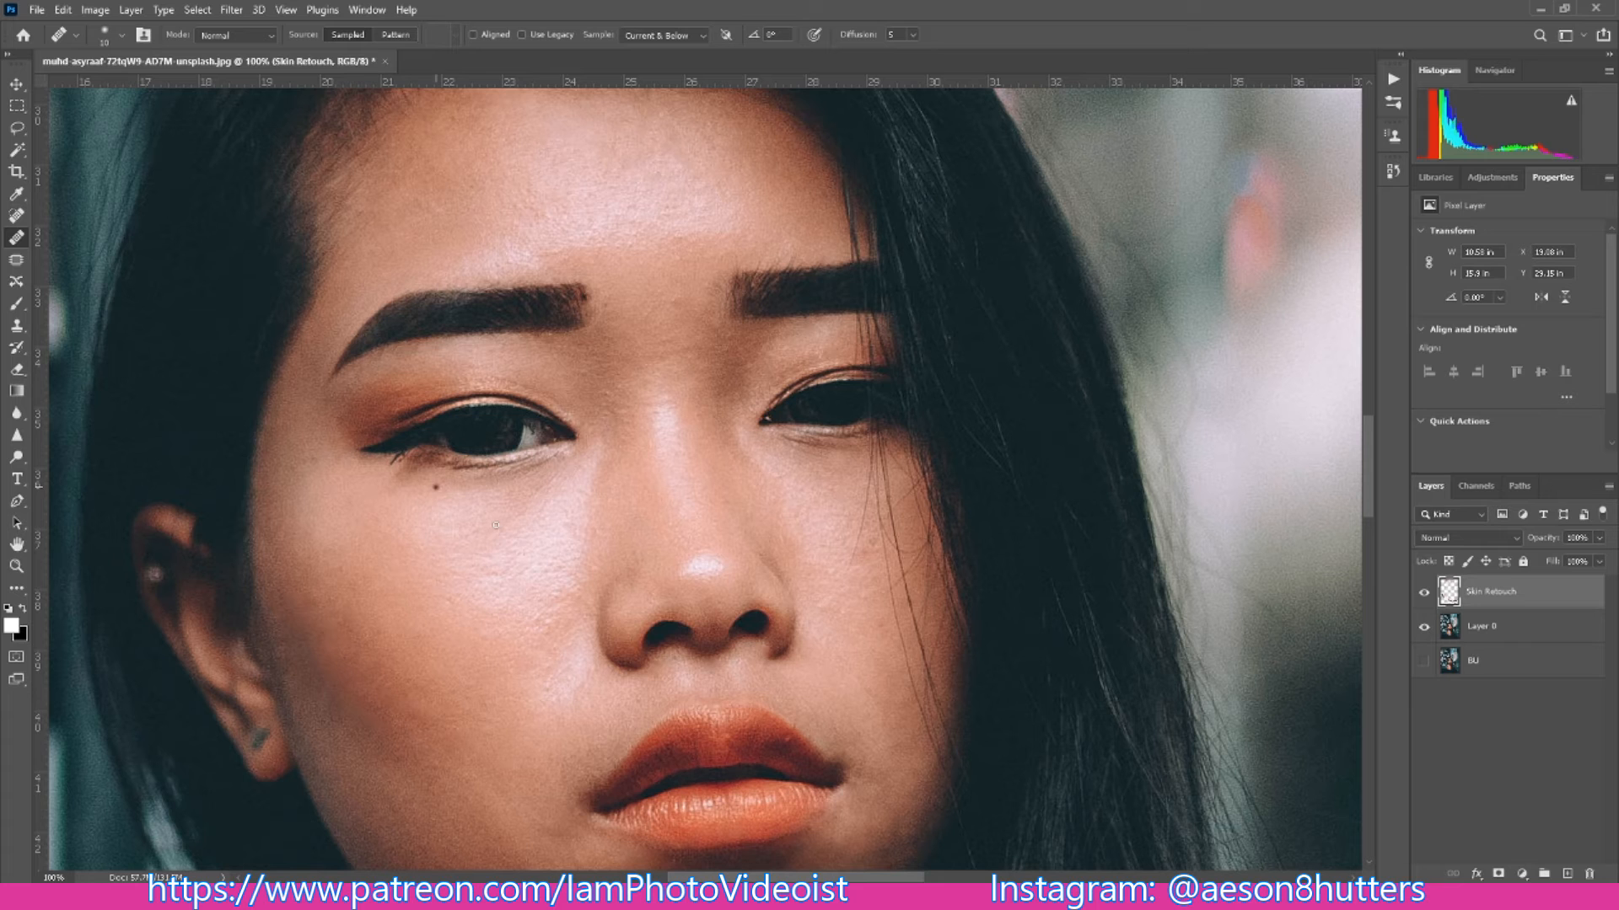
pyautogui.press(']')
pyautogui.press(']')
pyautogui.click(544, 522)
pyautogui.hotkey('ctrl', '-')
pyautogui.hotkey('ctrl', '-')
pyautogui.hotkey('ctrl', '+')
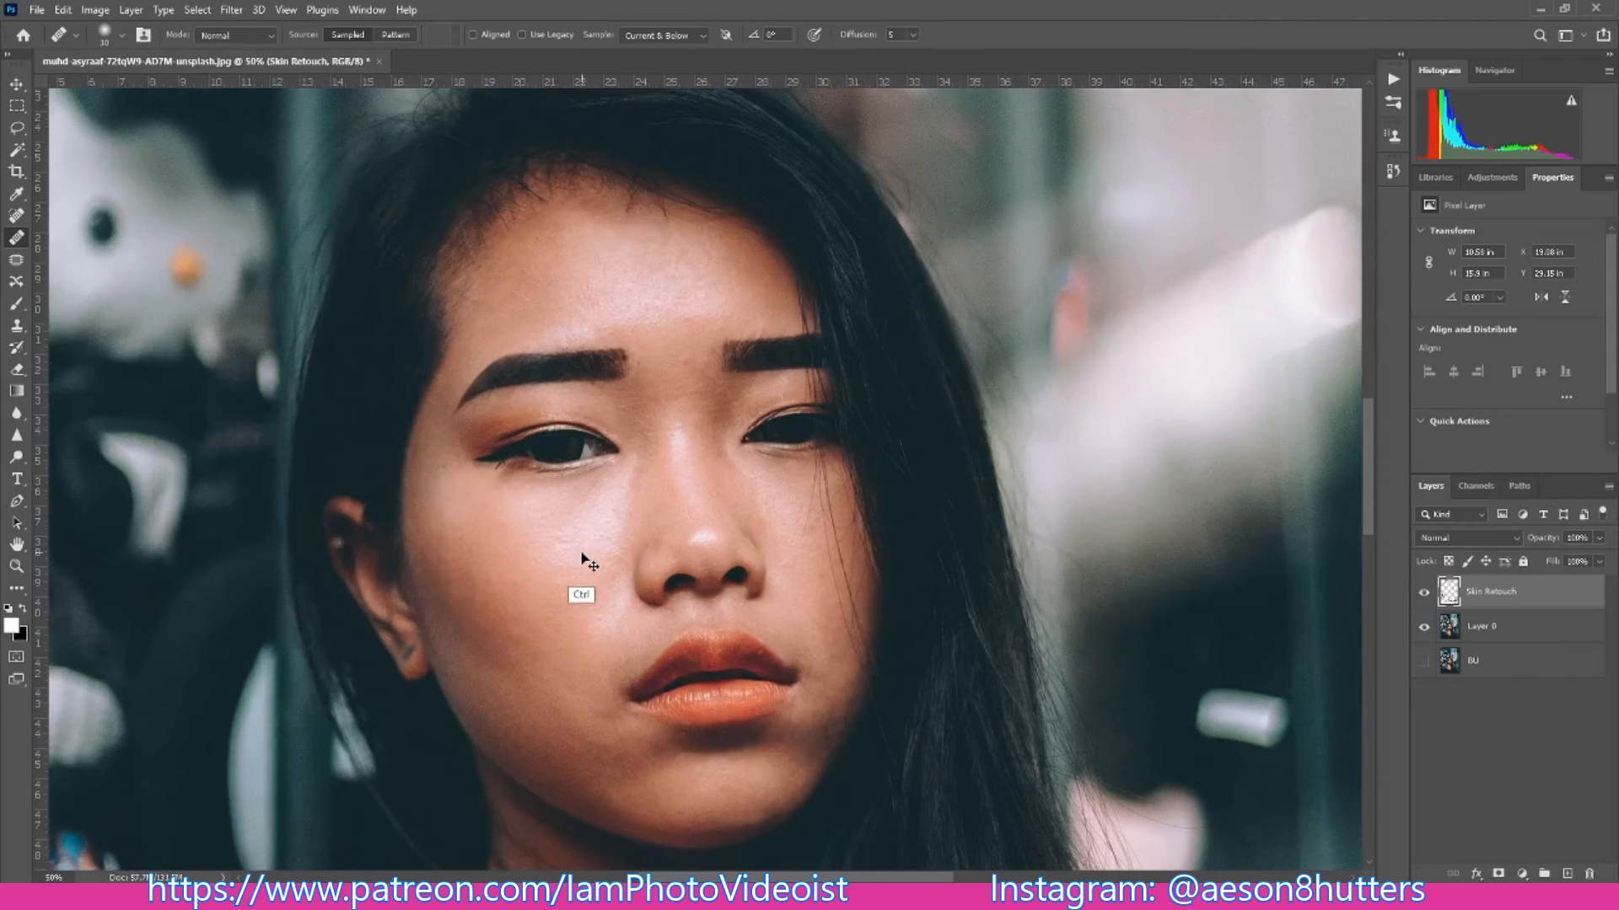
# - Resample clean skin from the shoulder and heal the rough texture on the cheeks with a larger Healing Brush
pyautogui.press(']')
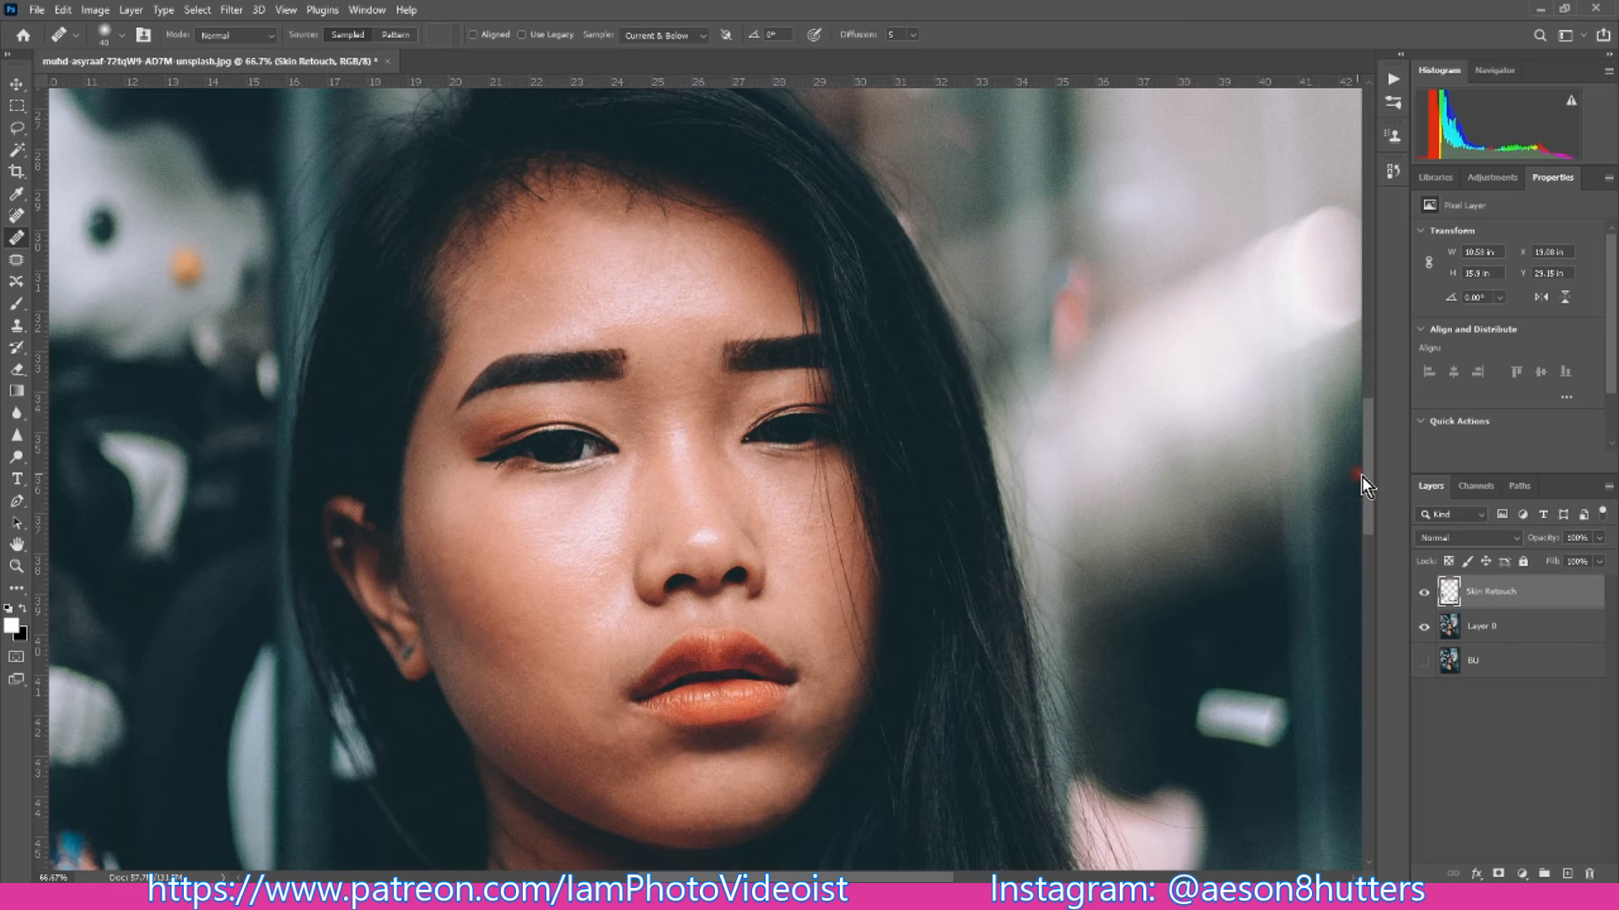
pyautogui.scroll(-3, 1379, 525)
pyautogui.scroll(-2, 1379, 524)
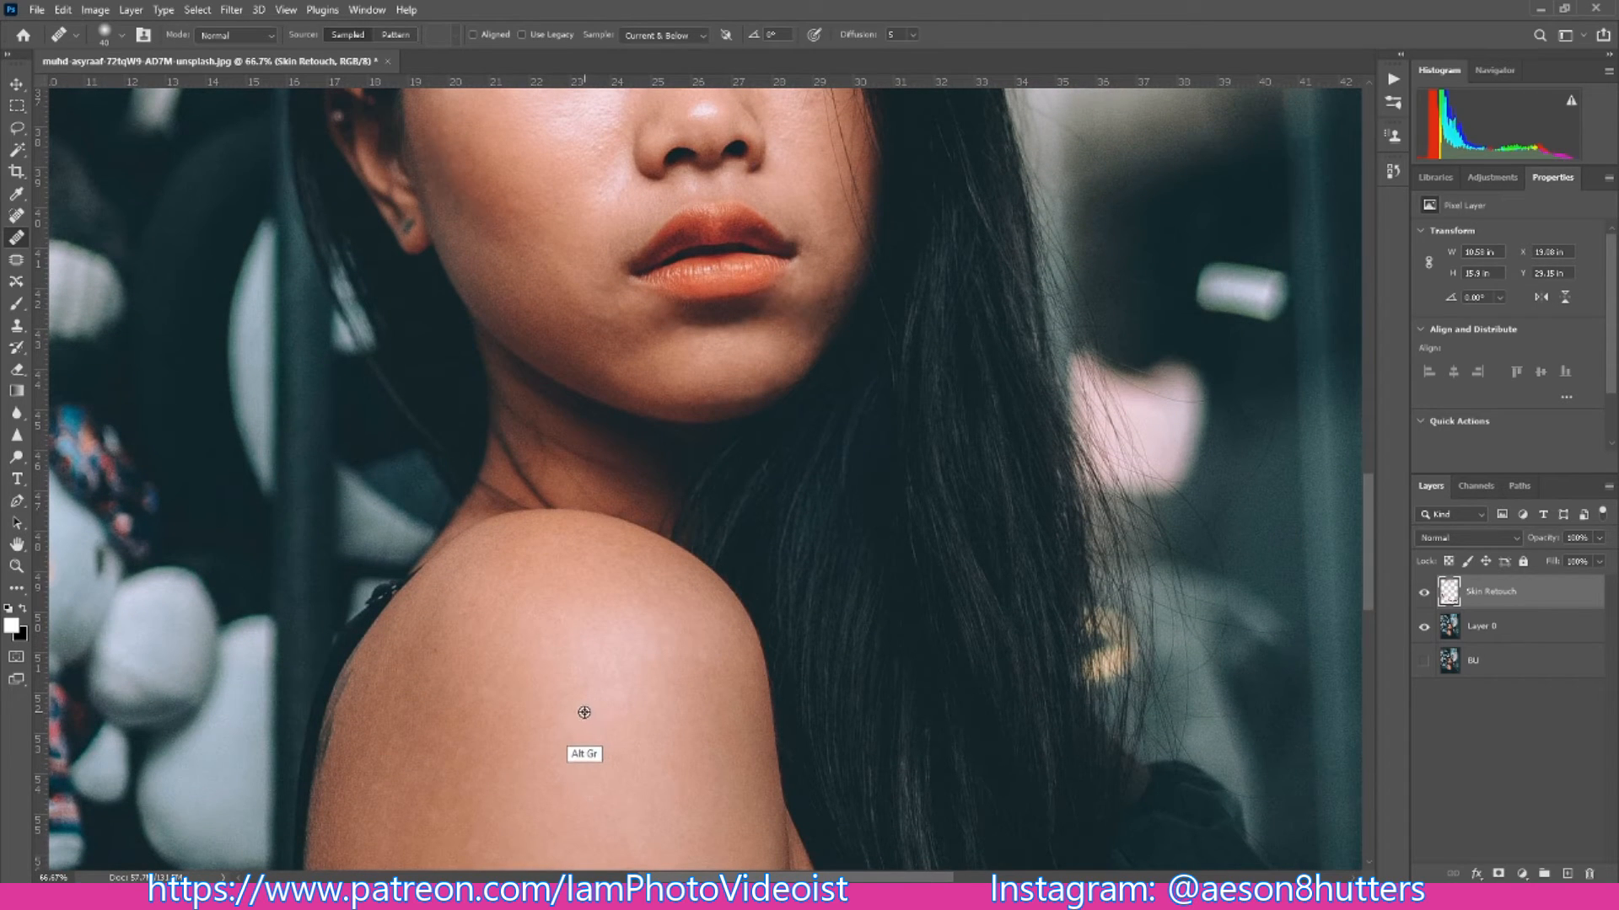
pyautogui.moveTo(1367, 527); pyautogui.dragTo(1363, 450)
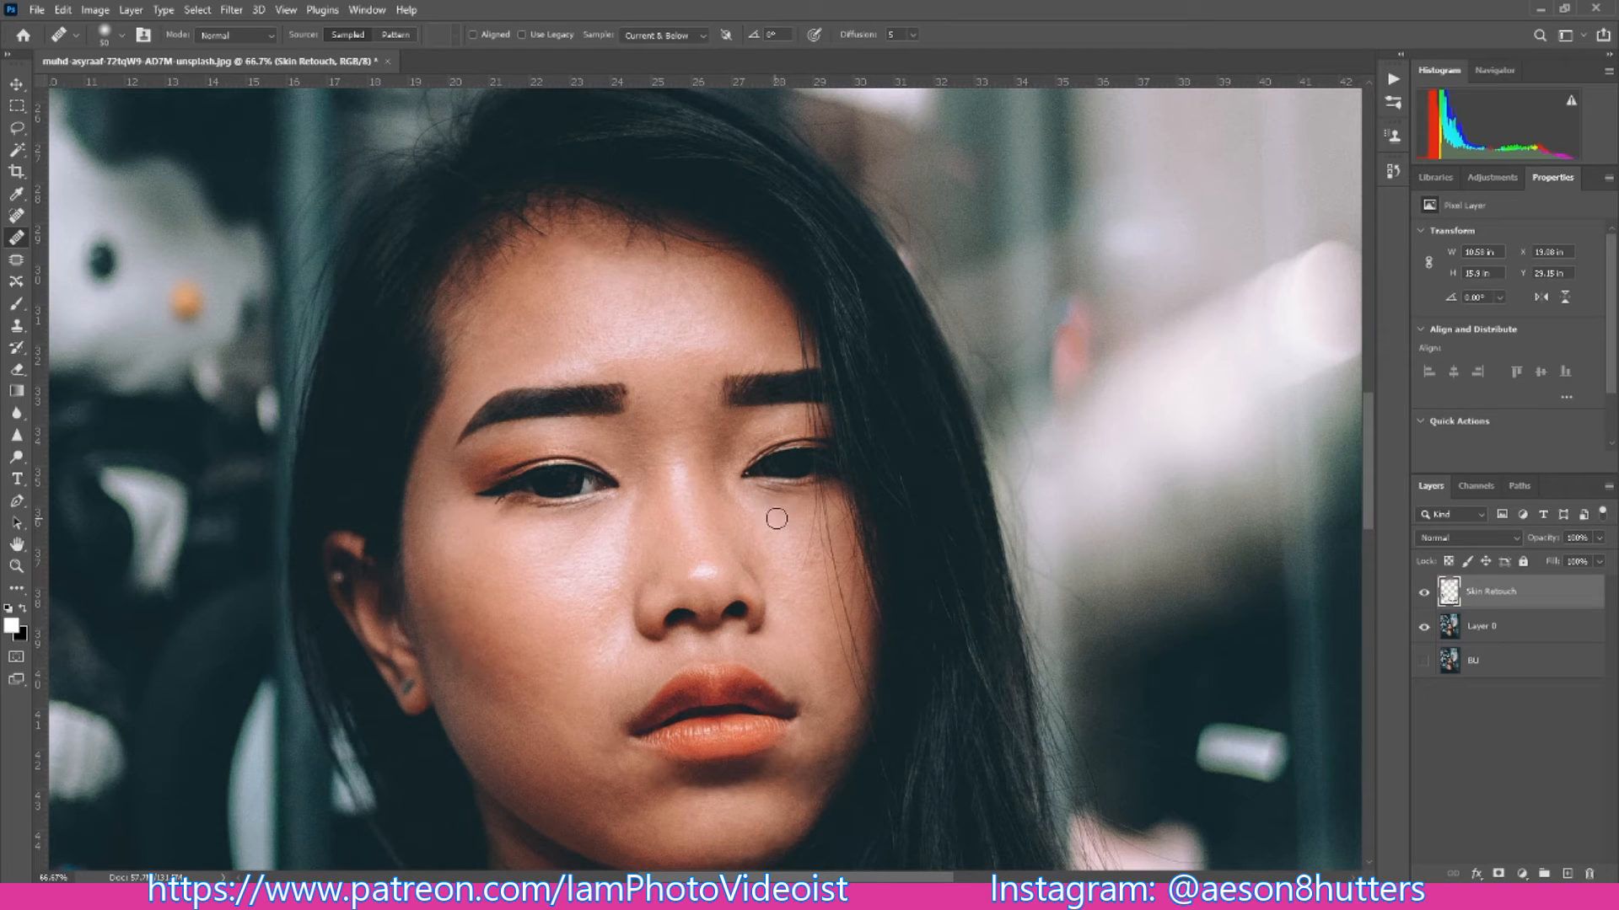
pyautogui.press(']')
pyautogui.press(']')
pyautogui.doubleClick(1370, 502)
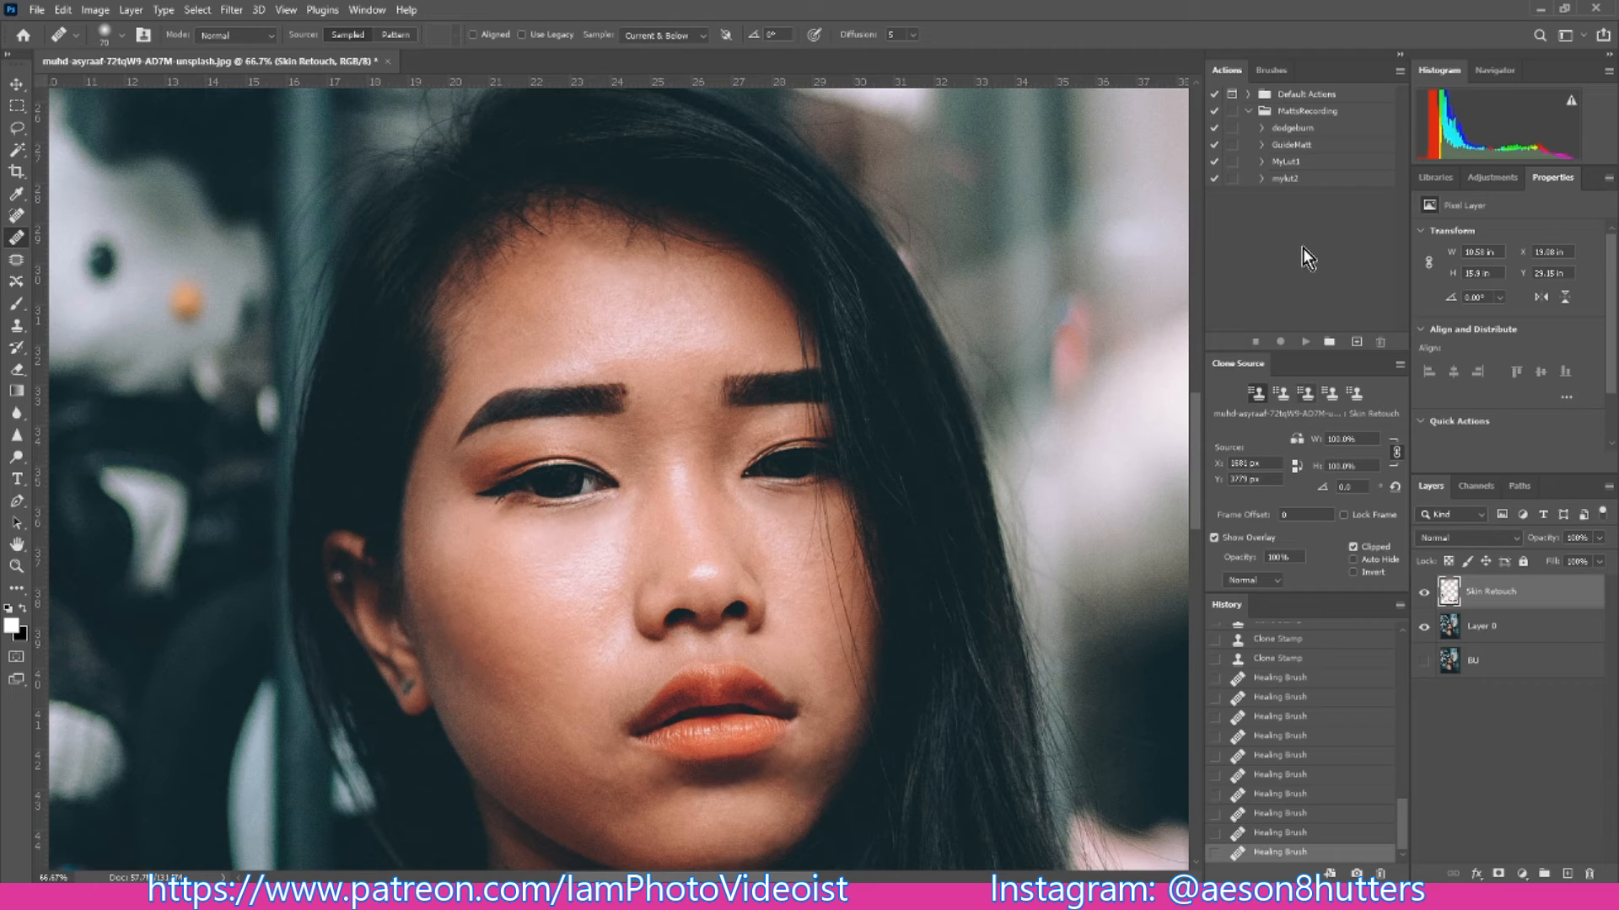
pyautogui.click(1401, 56)
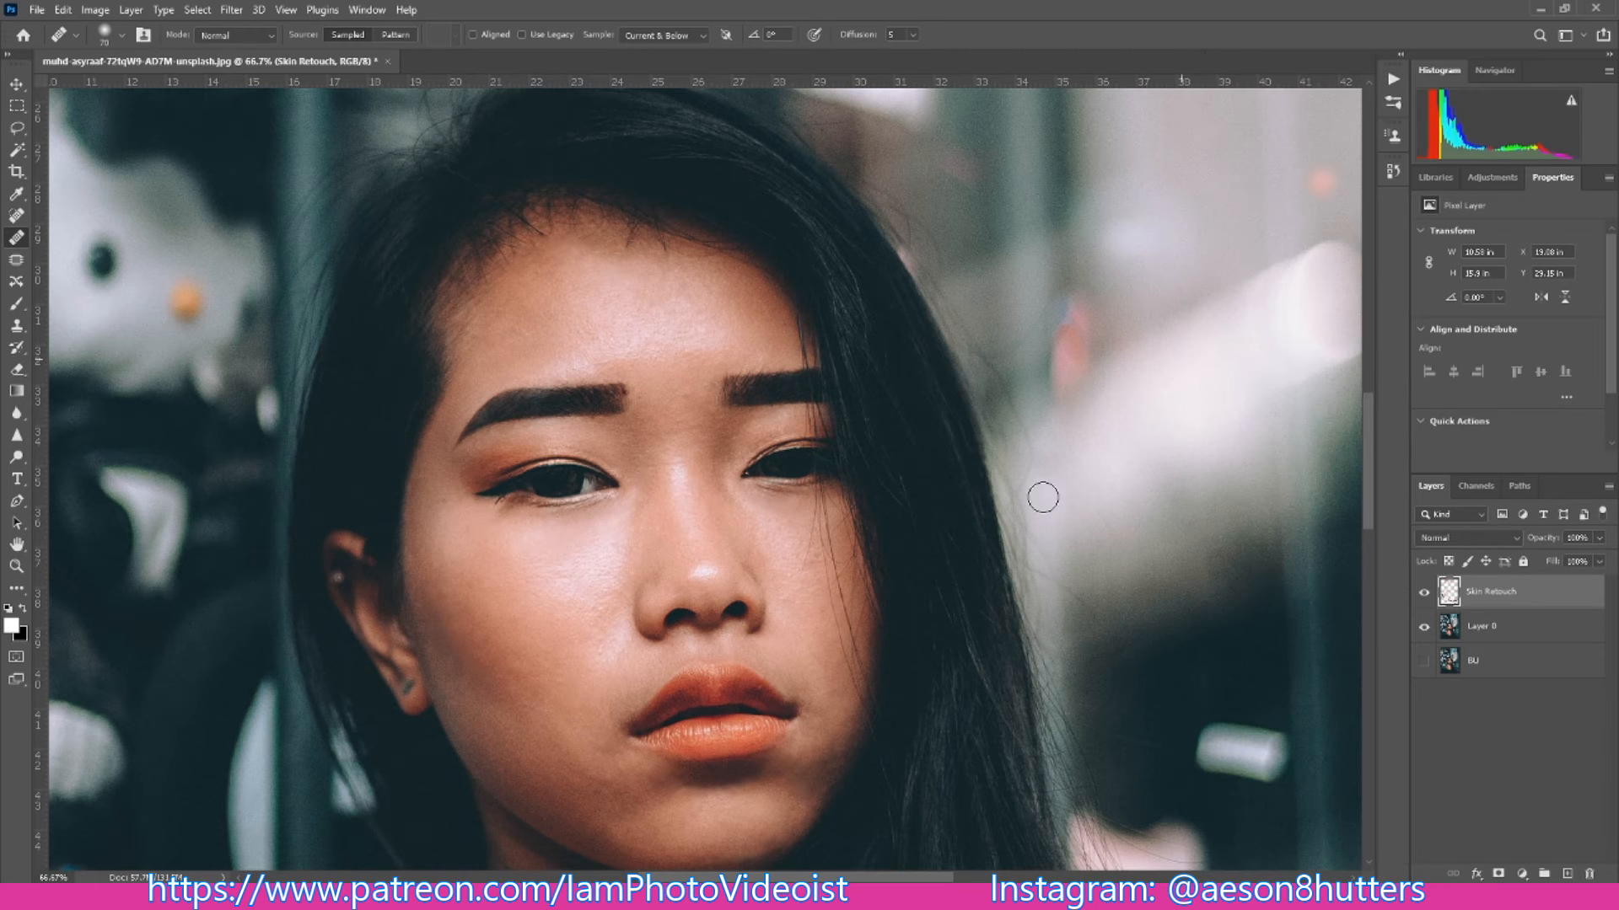
# - Heal the uneven skin around the mouth, on the chin and on the hair-side cheek
pyautogui.moveTo(1370, 470); pyautogui.dragTo(1381, 513)
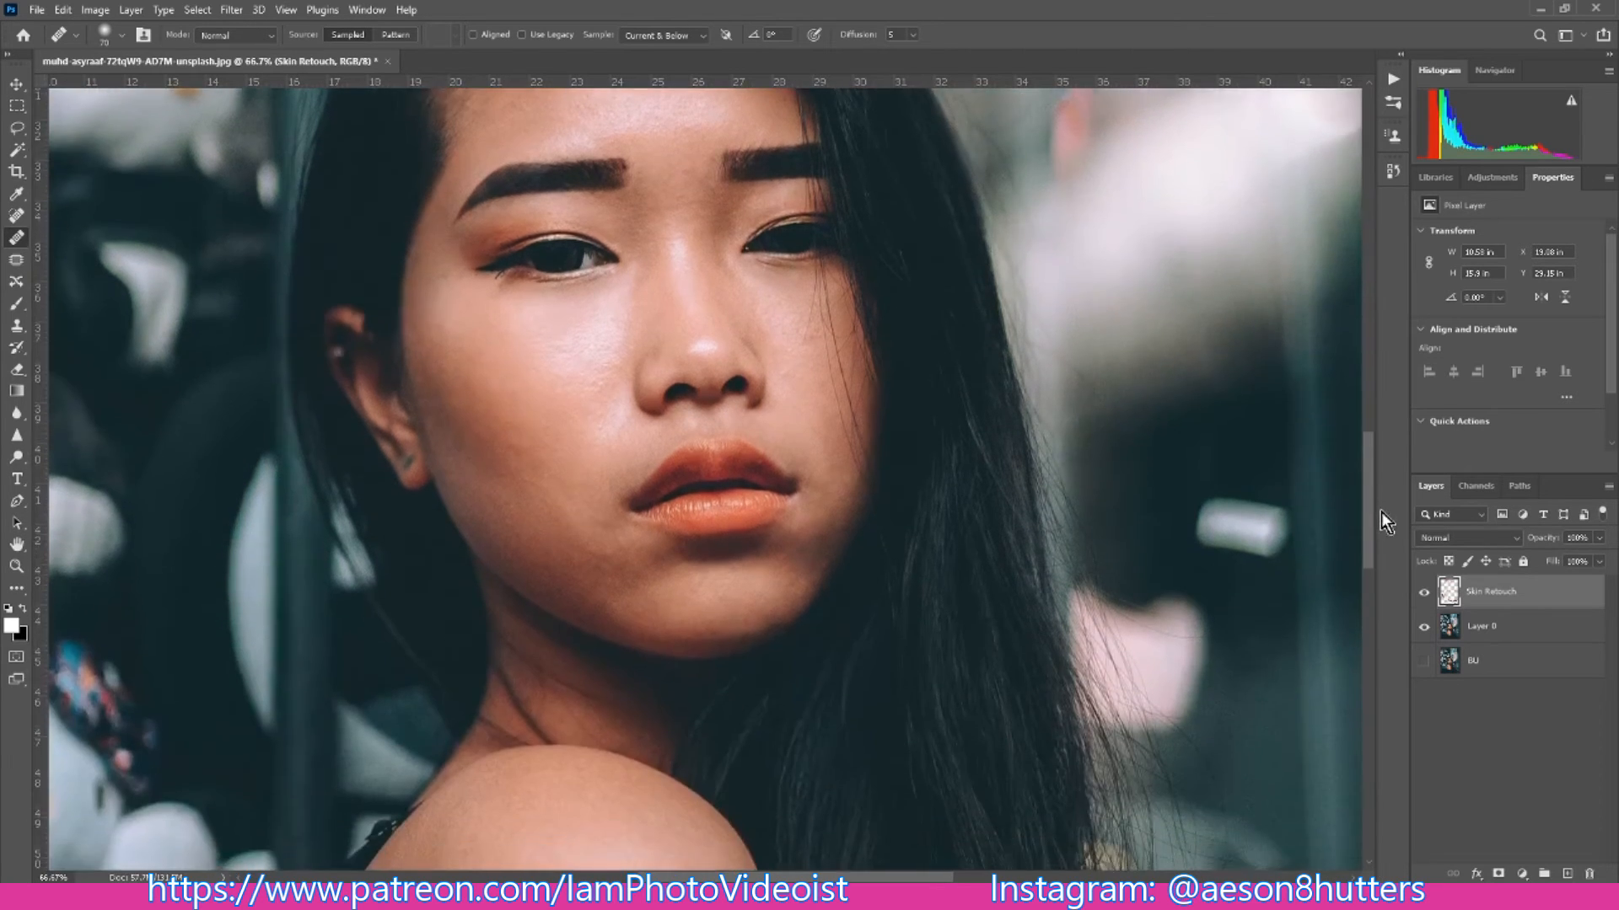
pyautogui.click(816, 487)
pyautogui.click(822, 546)
pyautogui.click(816, 527)
pyautogui.click(595, 559)
pyautogui.click(659, 562)
pyautogui.keyDown('alt'); pyautogui.rightClick(652, 634); pyautogui.keyUp('alt')
pyautogui.click(826, 359)
# - Shrink the Healing Brush and heal the fine marks between the nose and the hair-side cheek
pyautogui.press('[')
pyautogui.press('[')
pyautogui.press('[')
pyautogui.hotkey('ctrl', '+')
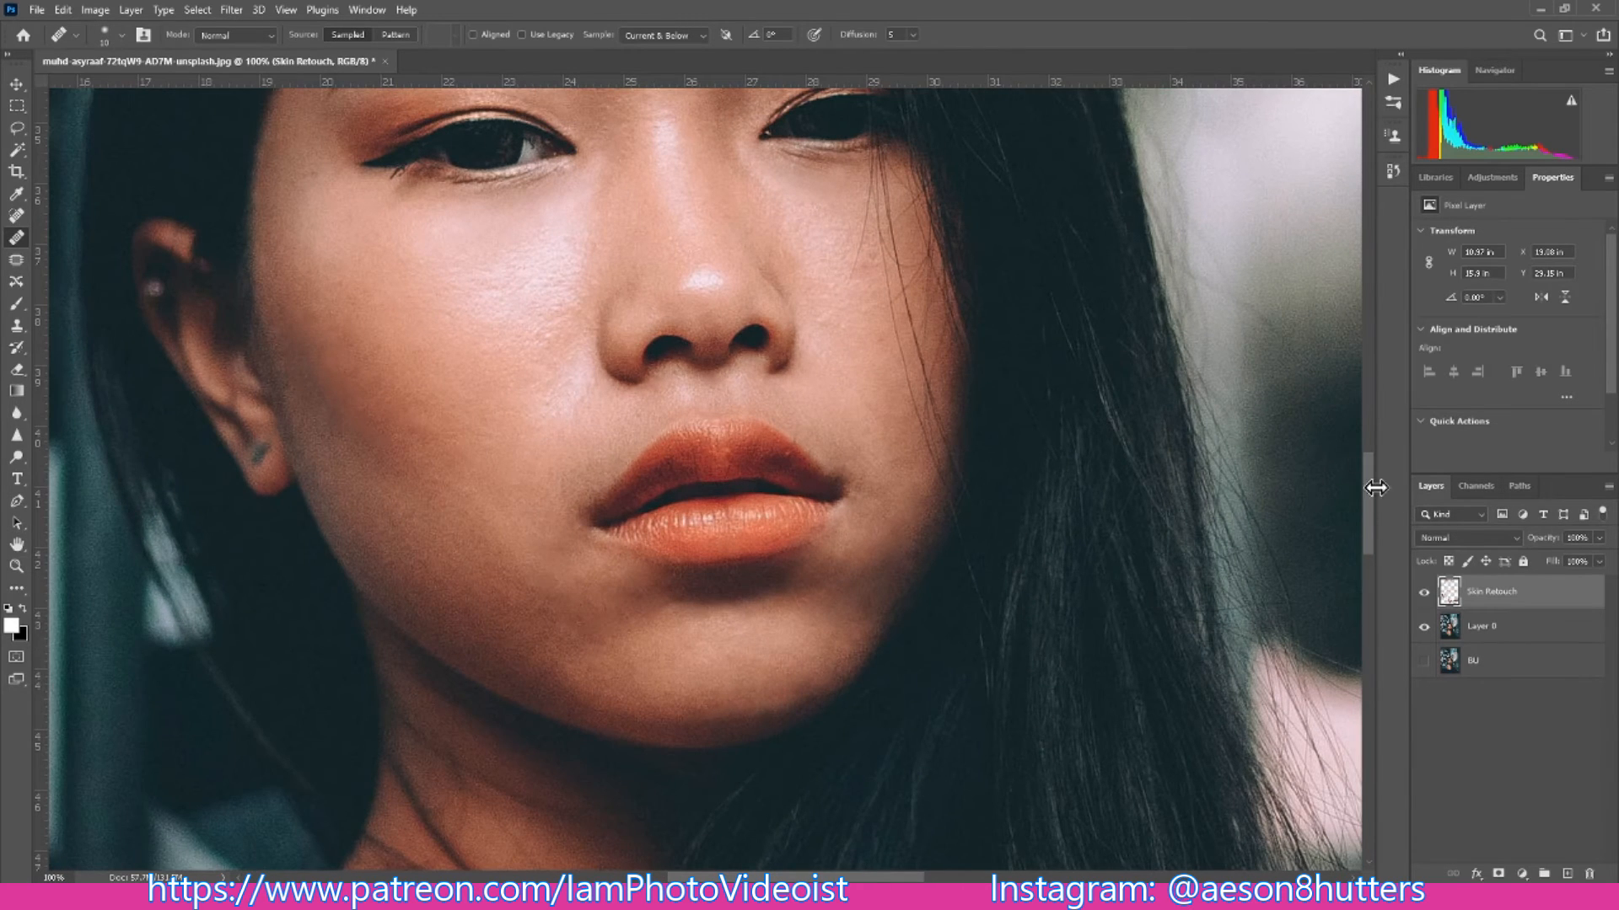
pyautogui.scroll(5, 1373, 463)
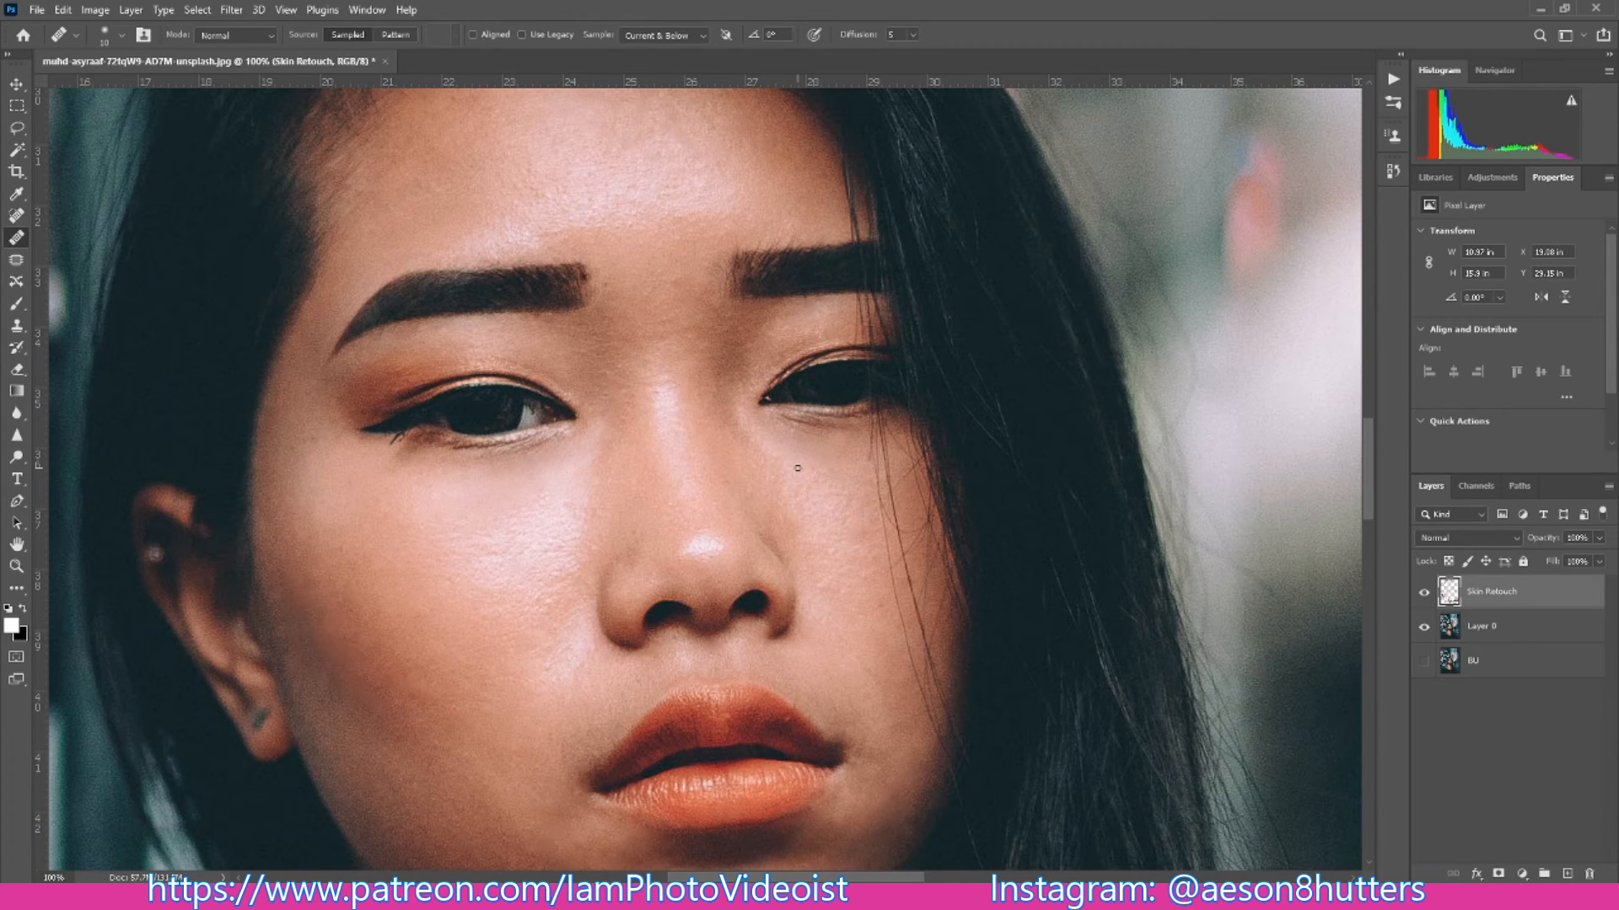
pyautogui.hotkey('ctrl', '-')
pyautogui.hotkey('ctrl', '-')
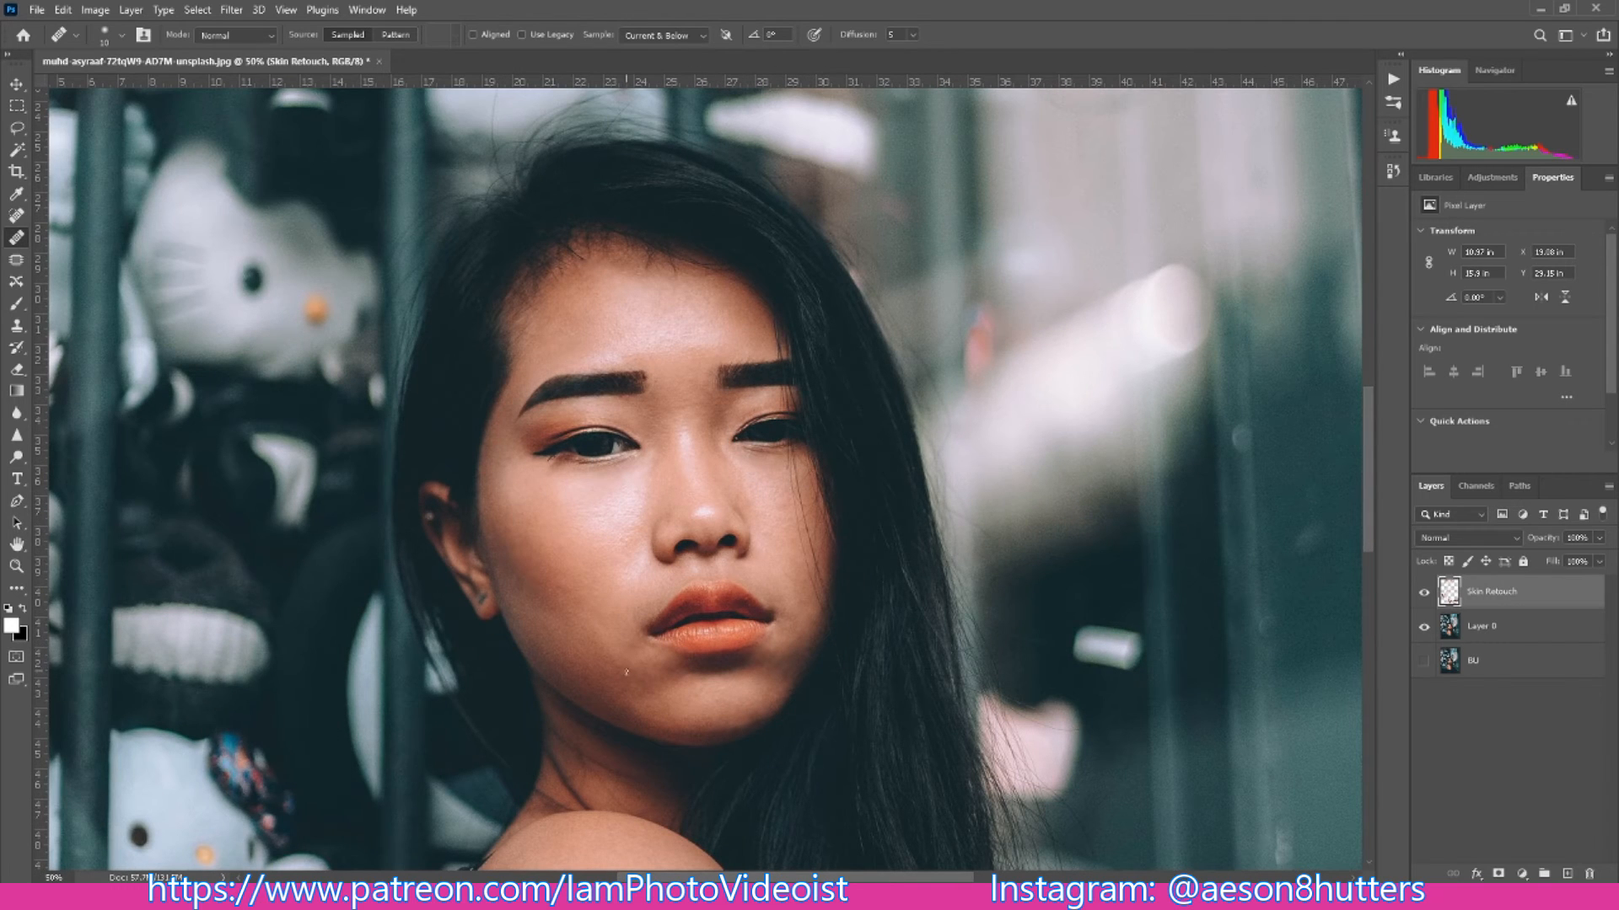
# - Adjust the Healing Brush size and heal the last small imperfections on the cheek near the corner of the mouth
pyautogui.press(']')
pyautogui.hotkey('ctrl', '+')
pyautogui.hotkey('ctrl', '+')
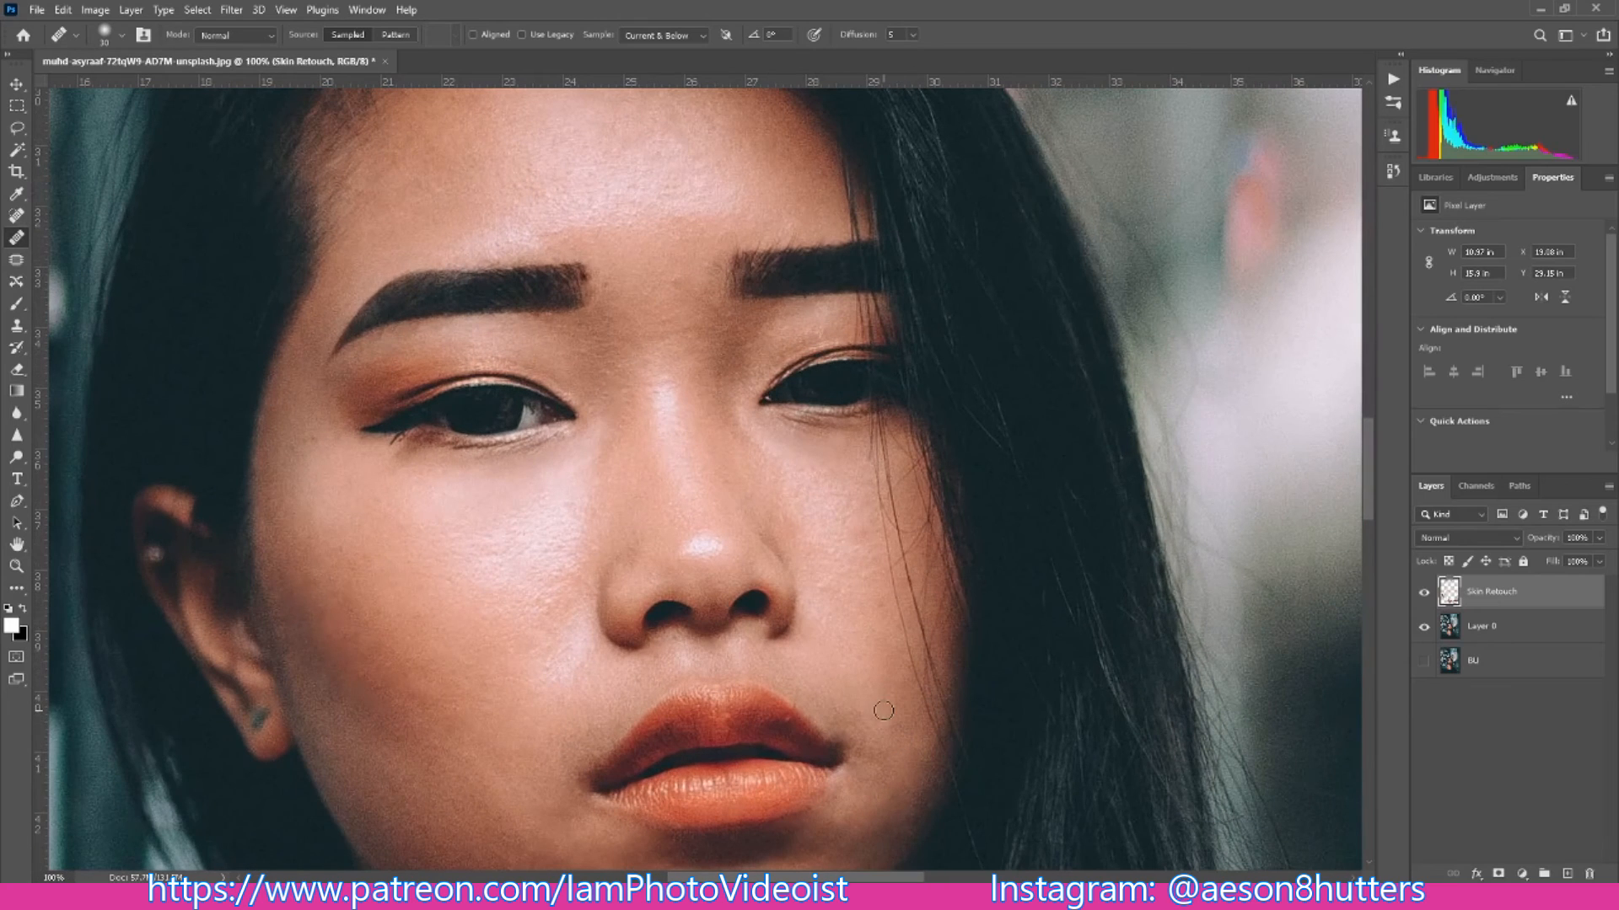
pyautogui.press('[')
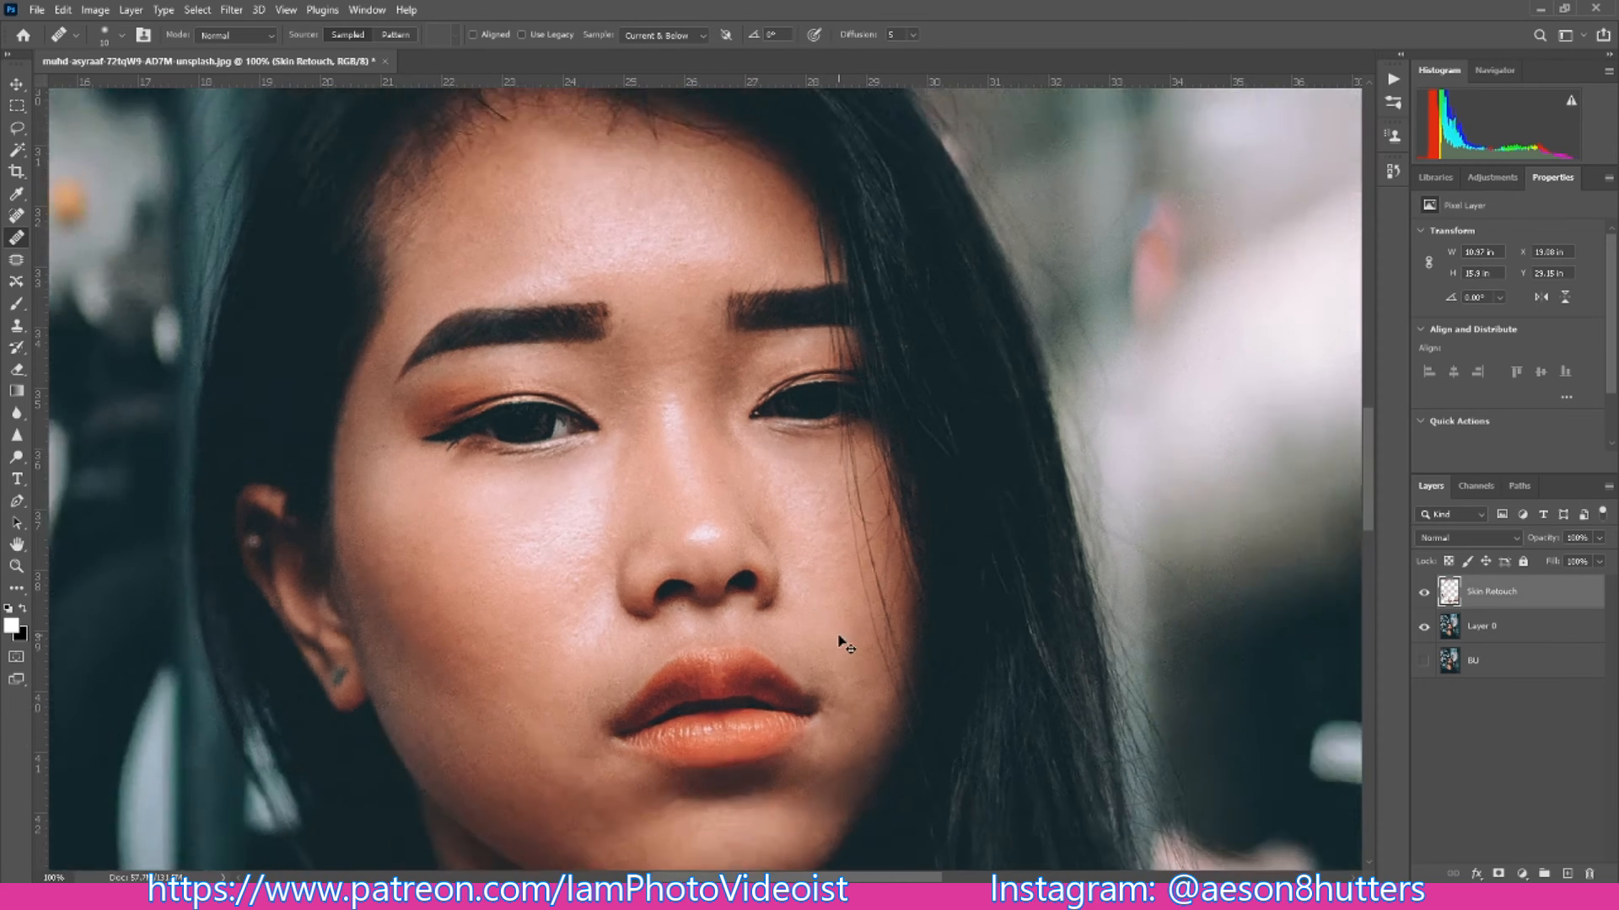
pyautogui.hotkey('ctrl', '-')
pyautogui.hotkey('ctrl', '-')
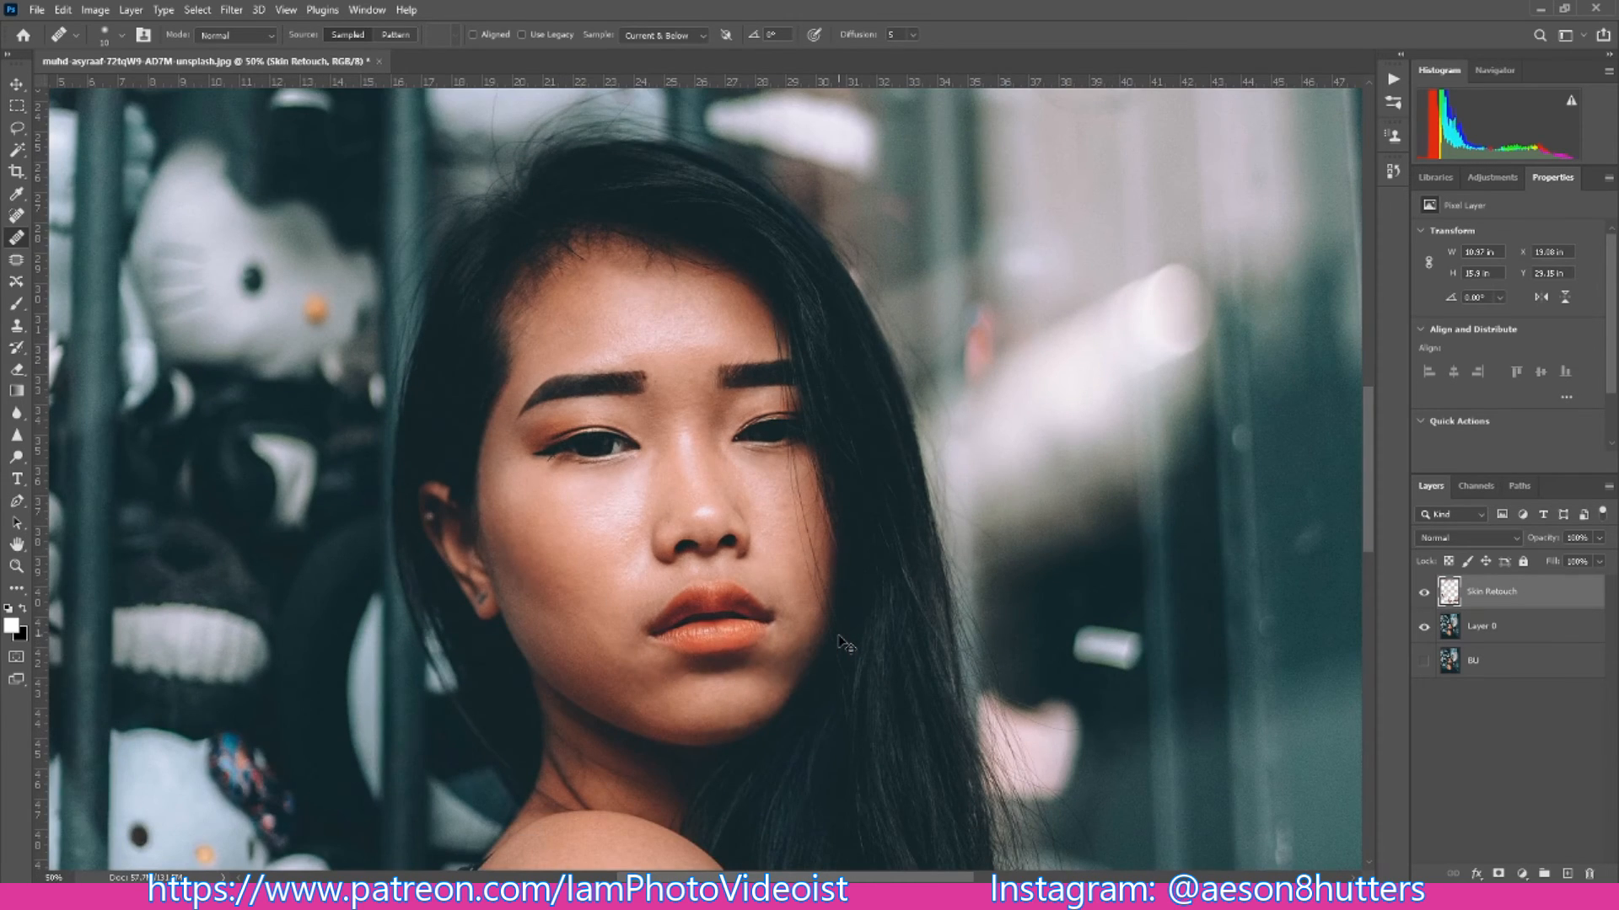
# - Compare the portrait before and after retouching by repeatedly hiding and showing the Skin Retouch layer
pyautogui.hotkey('ctrl', '-')
pyautogui.hotkey('ctrl', '+')
pyautogui.click(1424, 593)
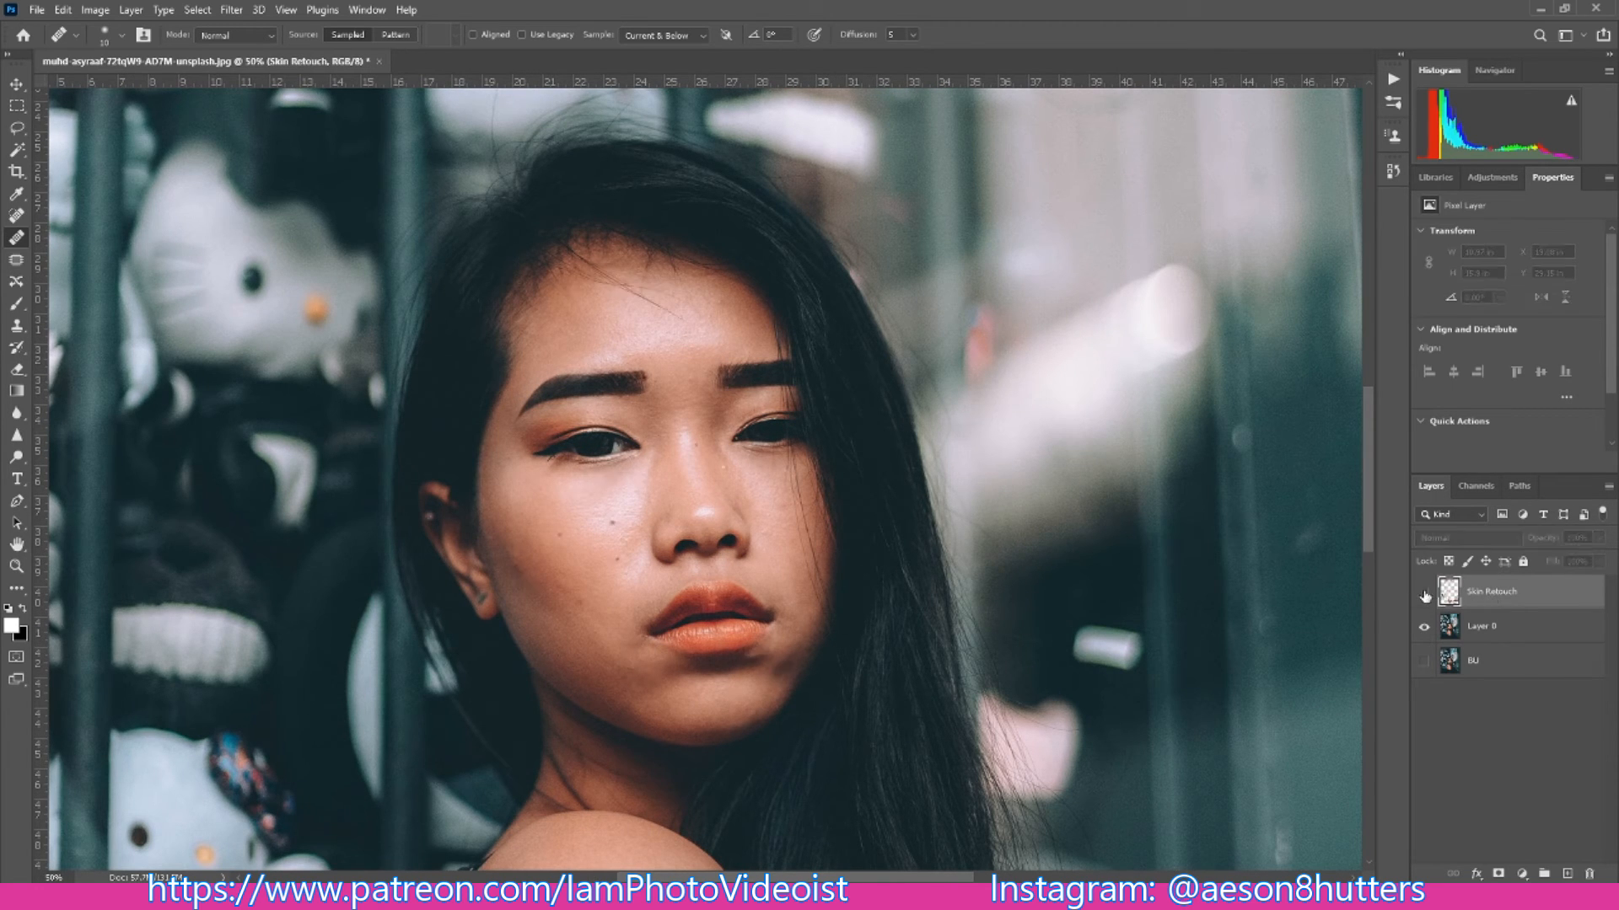
pyautogui.click(1425, 595)
pyautogui.click(1425, 595)
pyautogui.click(1425, 595)
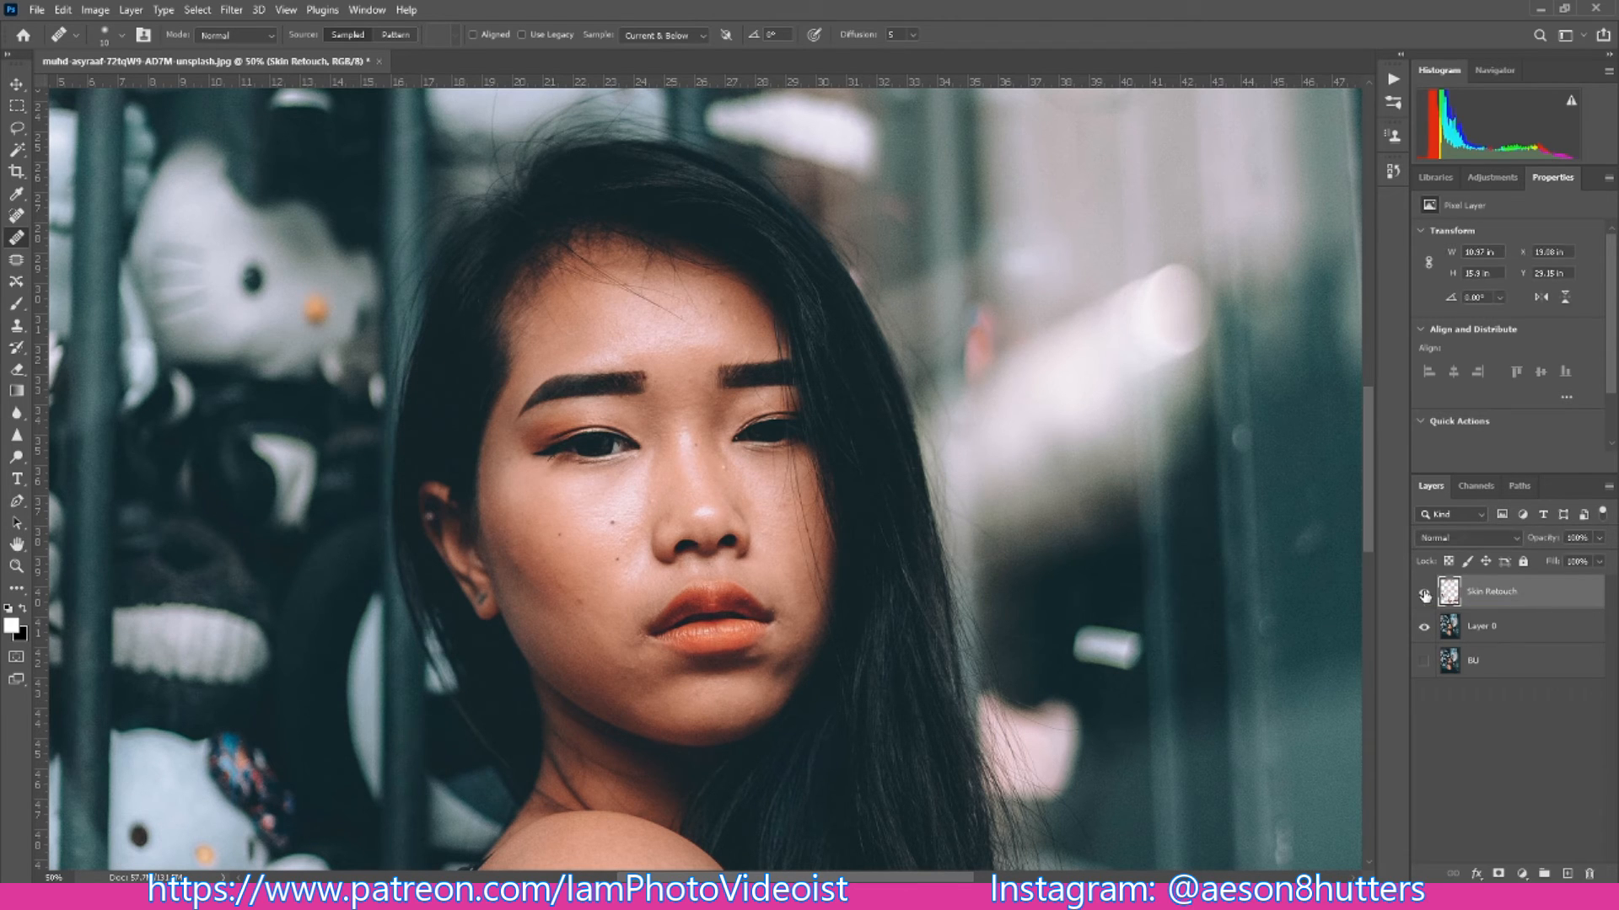
pyautogui.click(1425, 595)
pyautogui.click(1424, 596)
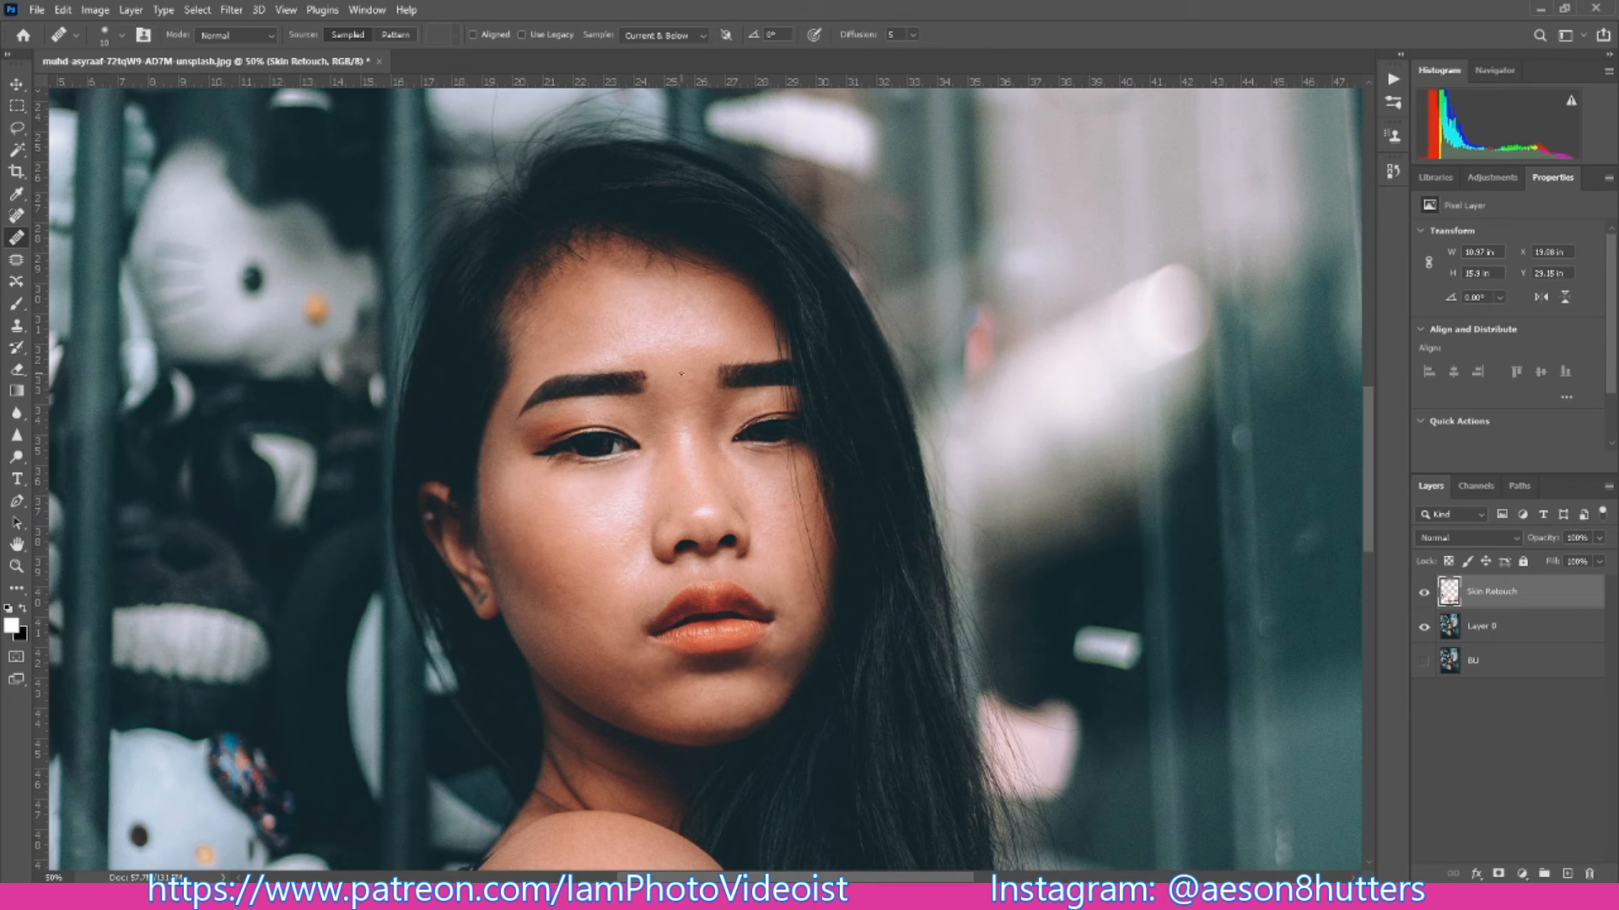
pyautogui.press(']')
pyautogui.press(']')
pyautogui.press(']')
pyautogui.click(1423, 593)
pyautogui.click(1424, 595)
pyautogui.click(1424, 596)
pyautogui.click(1424, 596)
# - Merge the Skin Retouch layer down into Layer 0
pyautogui.rightClick(1483, 594)
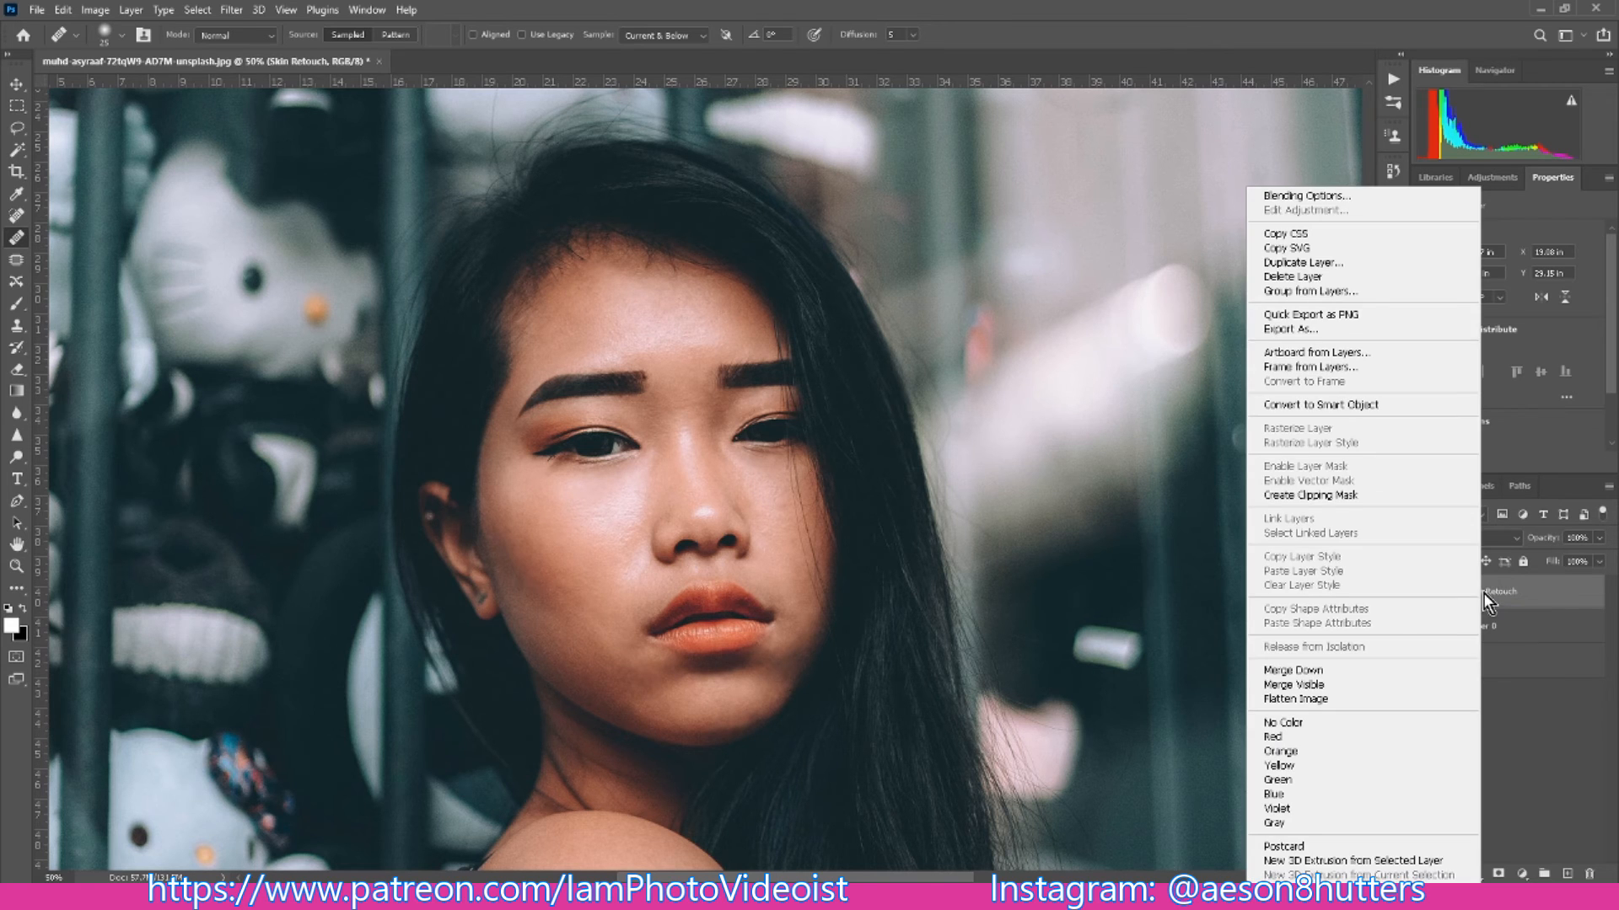
pyautogui.click(1298, 671)
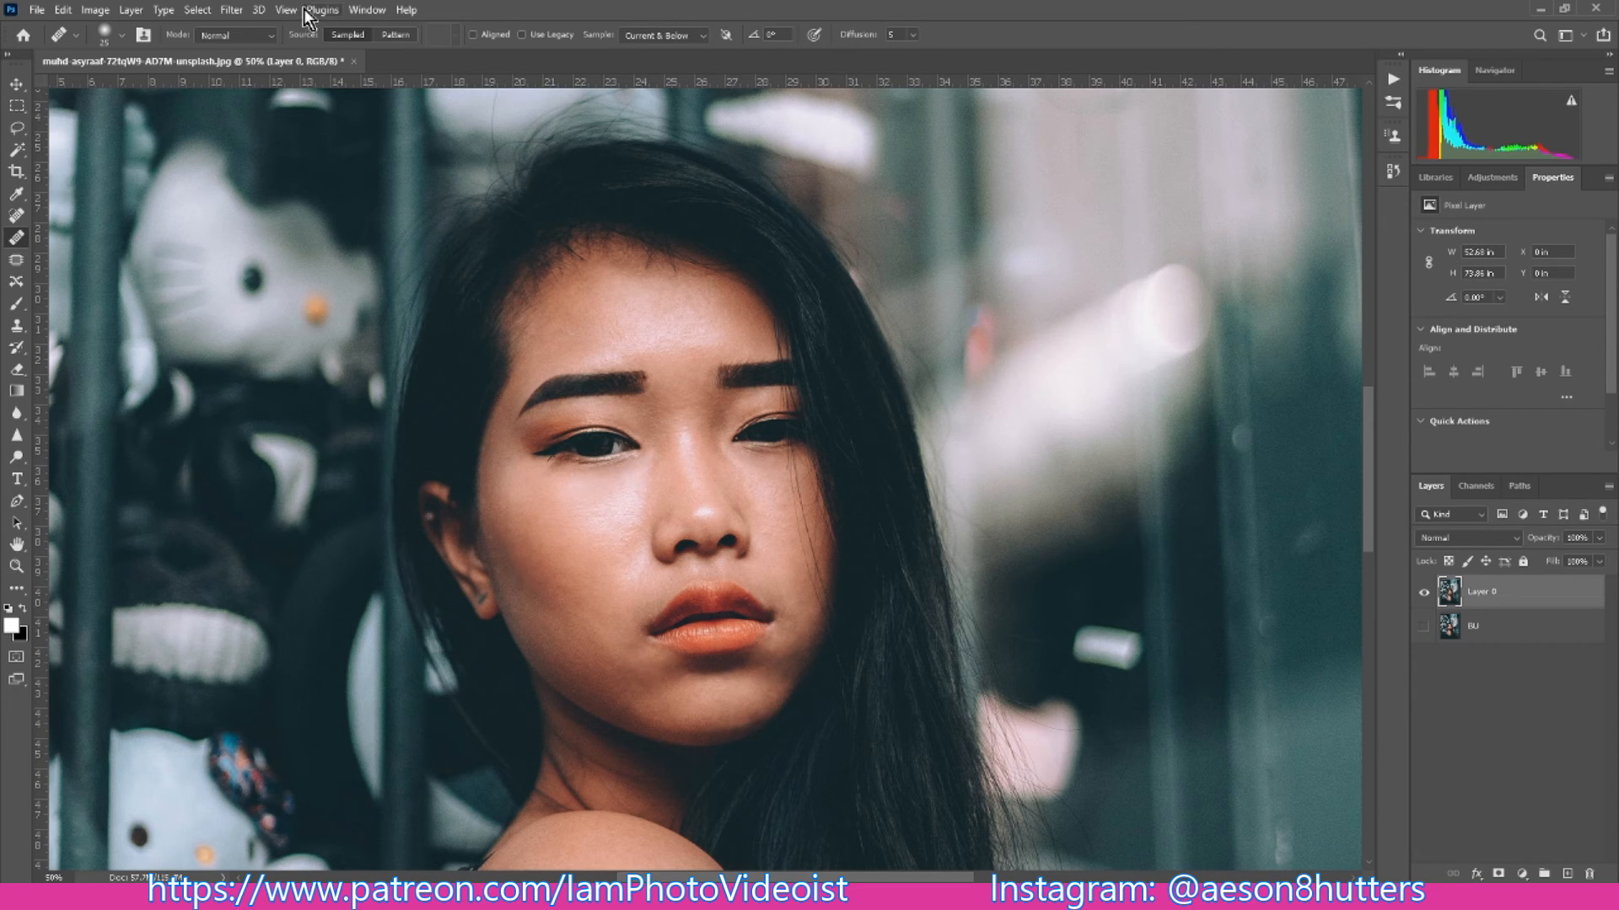
# - Open the Camera Raw Filter for the merged Layer 0
pyautogui.click(232, 11)
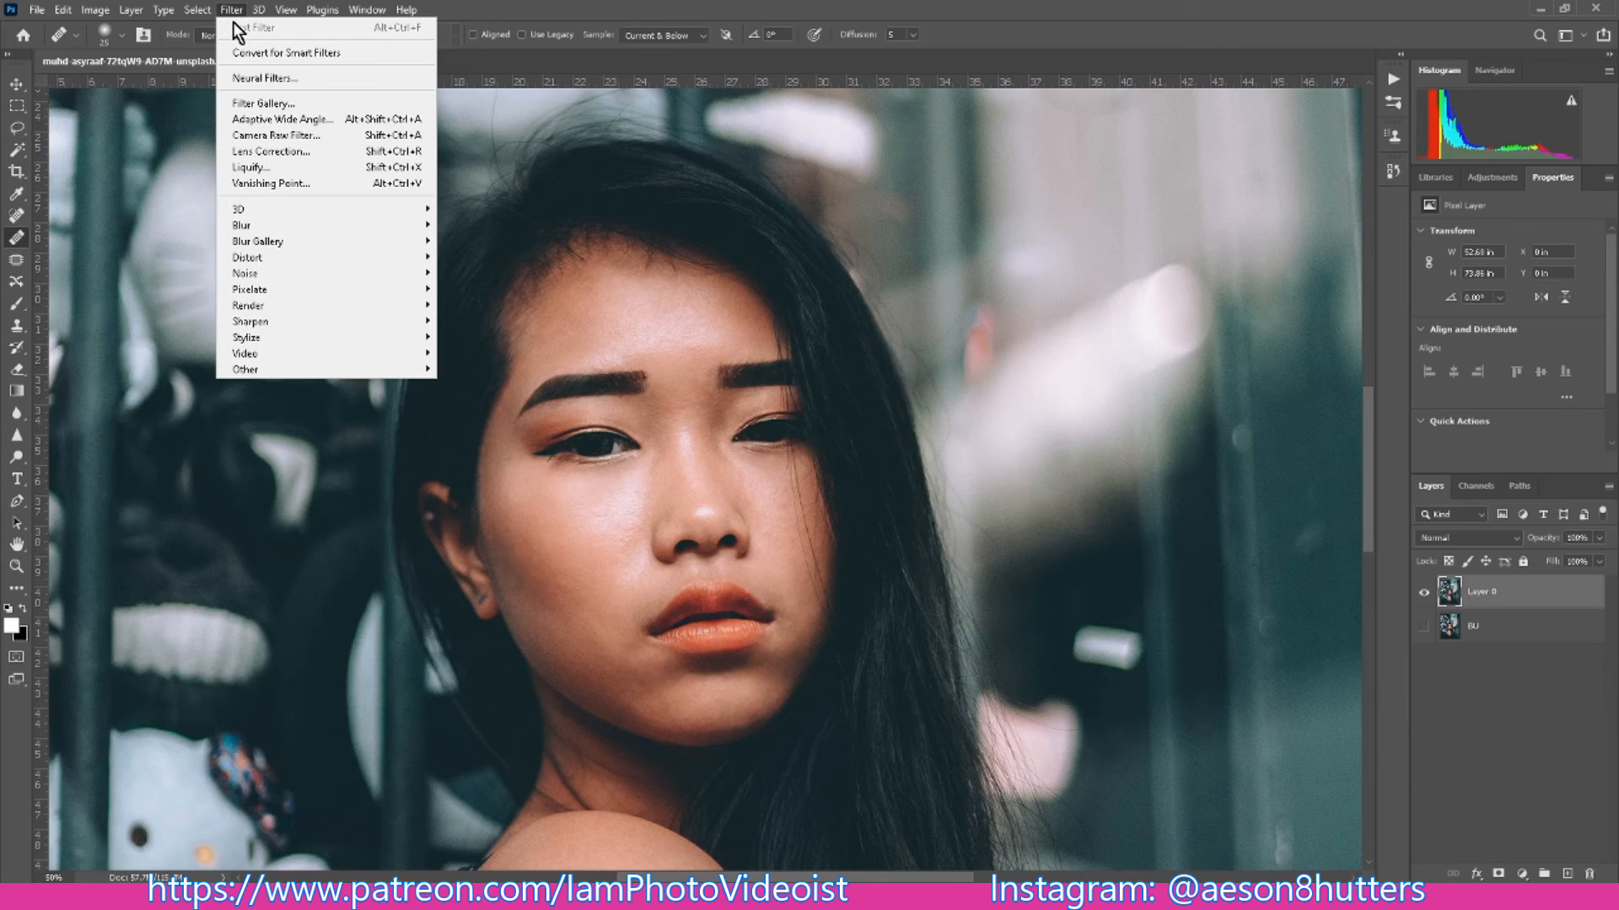
pyautogui.click(264, 136)
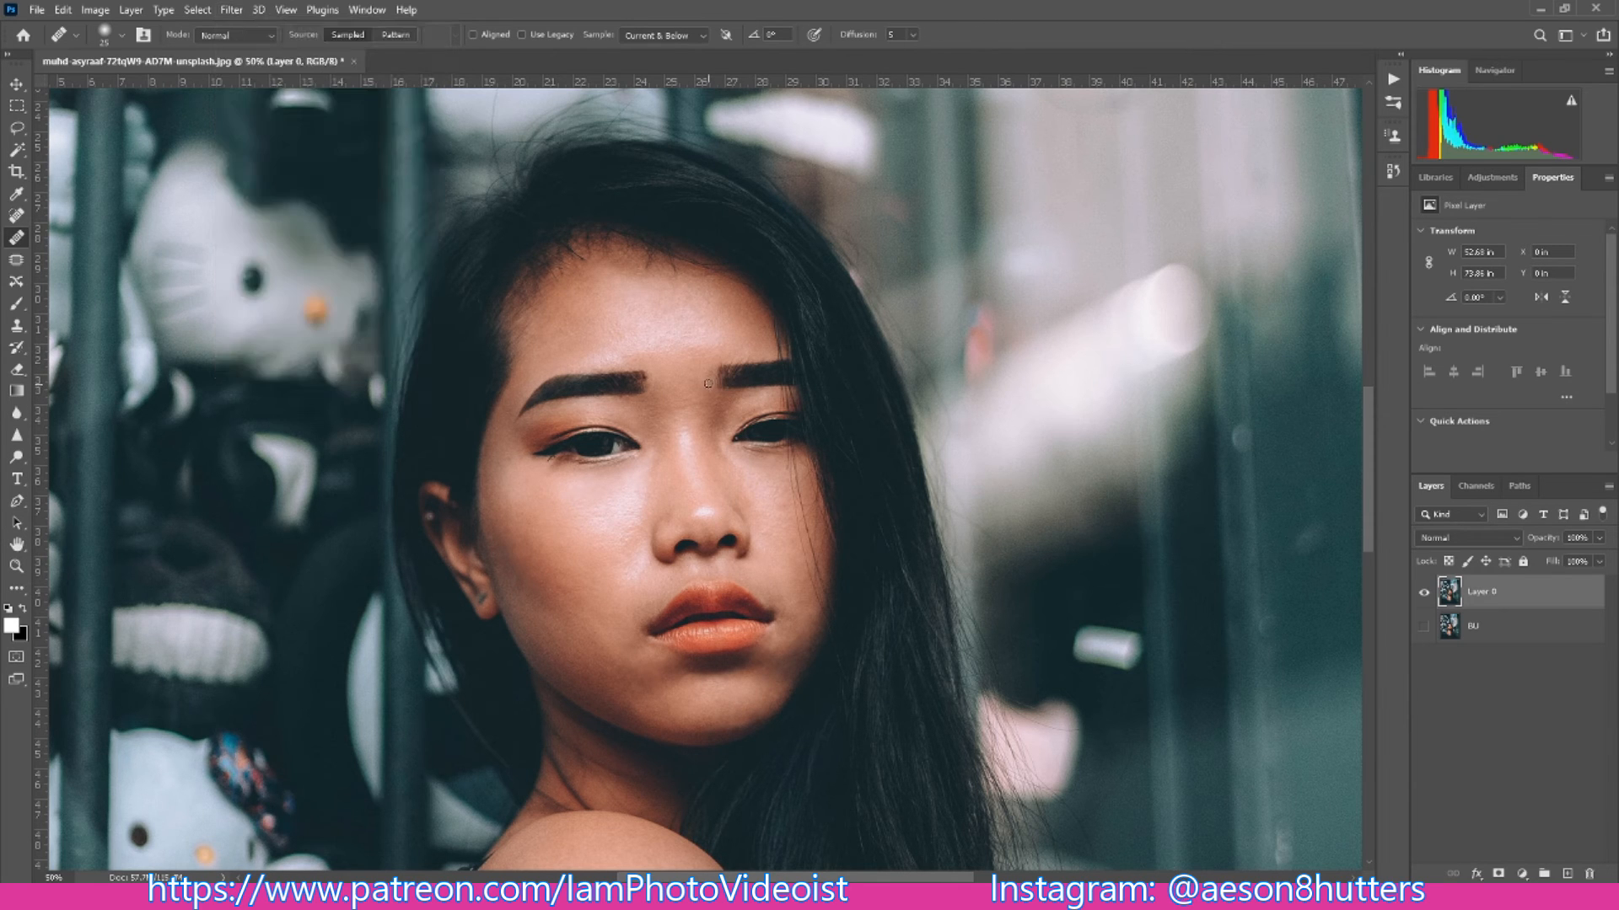
pyautogui.hotkey('ctrl', '+')
pyautogui.hotkey('ctrl', '+')
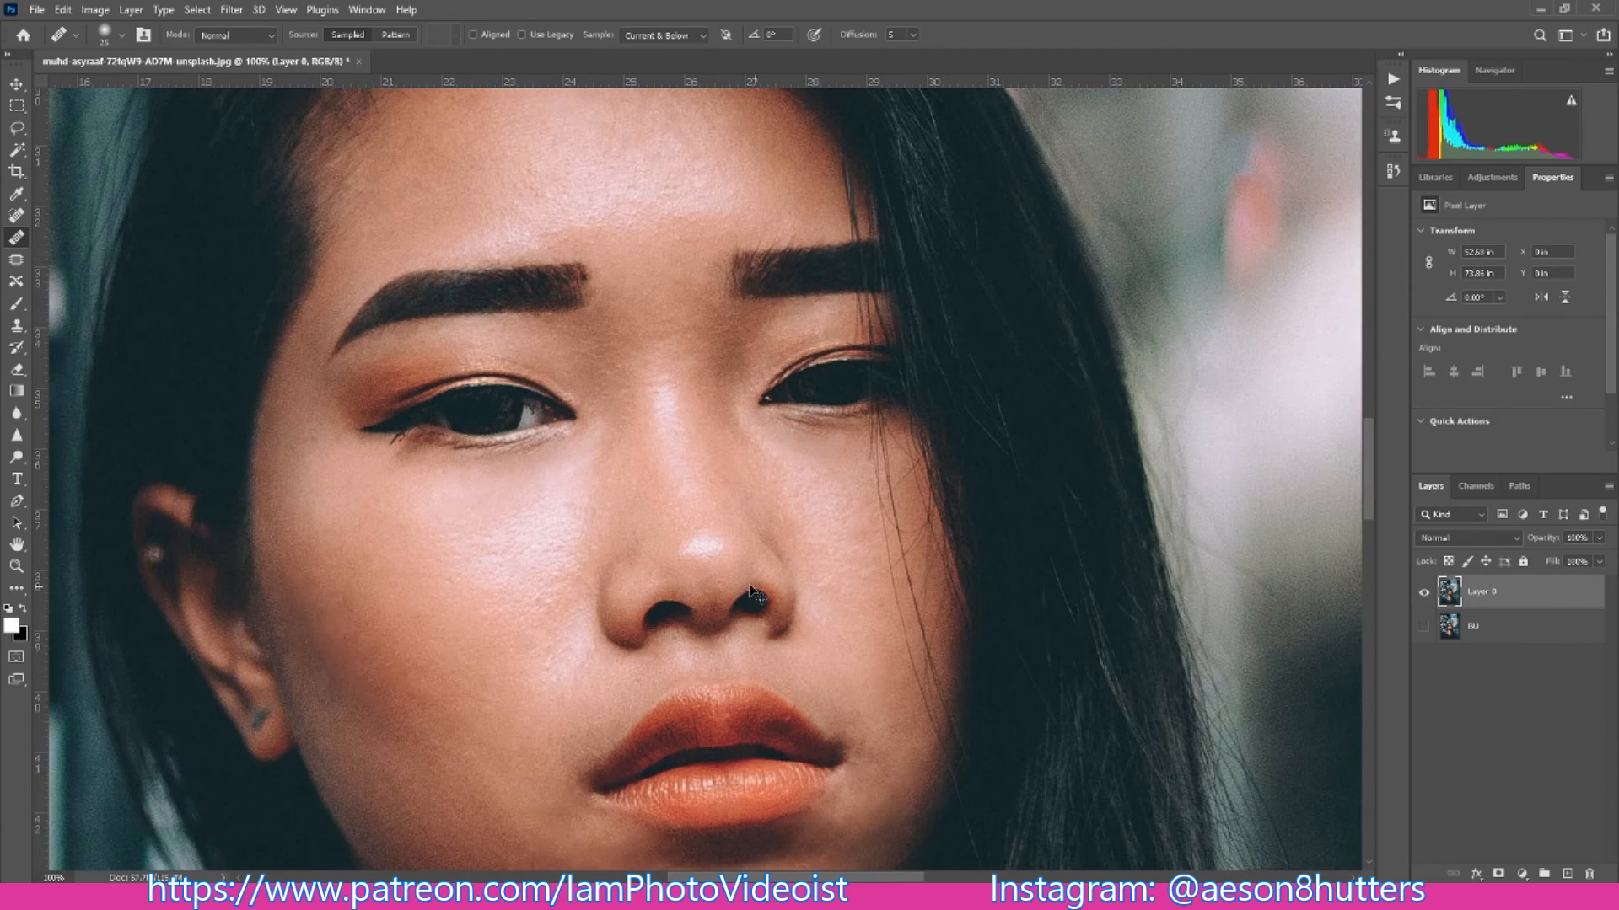
pyautogui.hotkey('ctrl', '-')
pyautogui.hotkey('ctrl', '-')
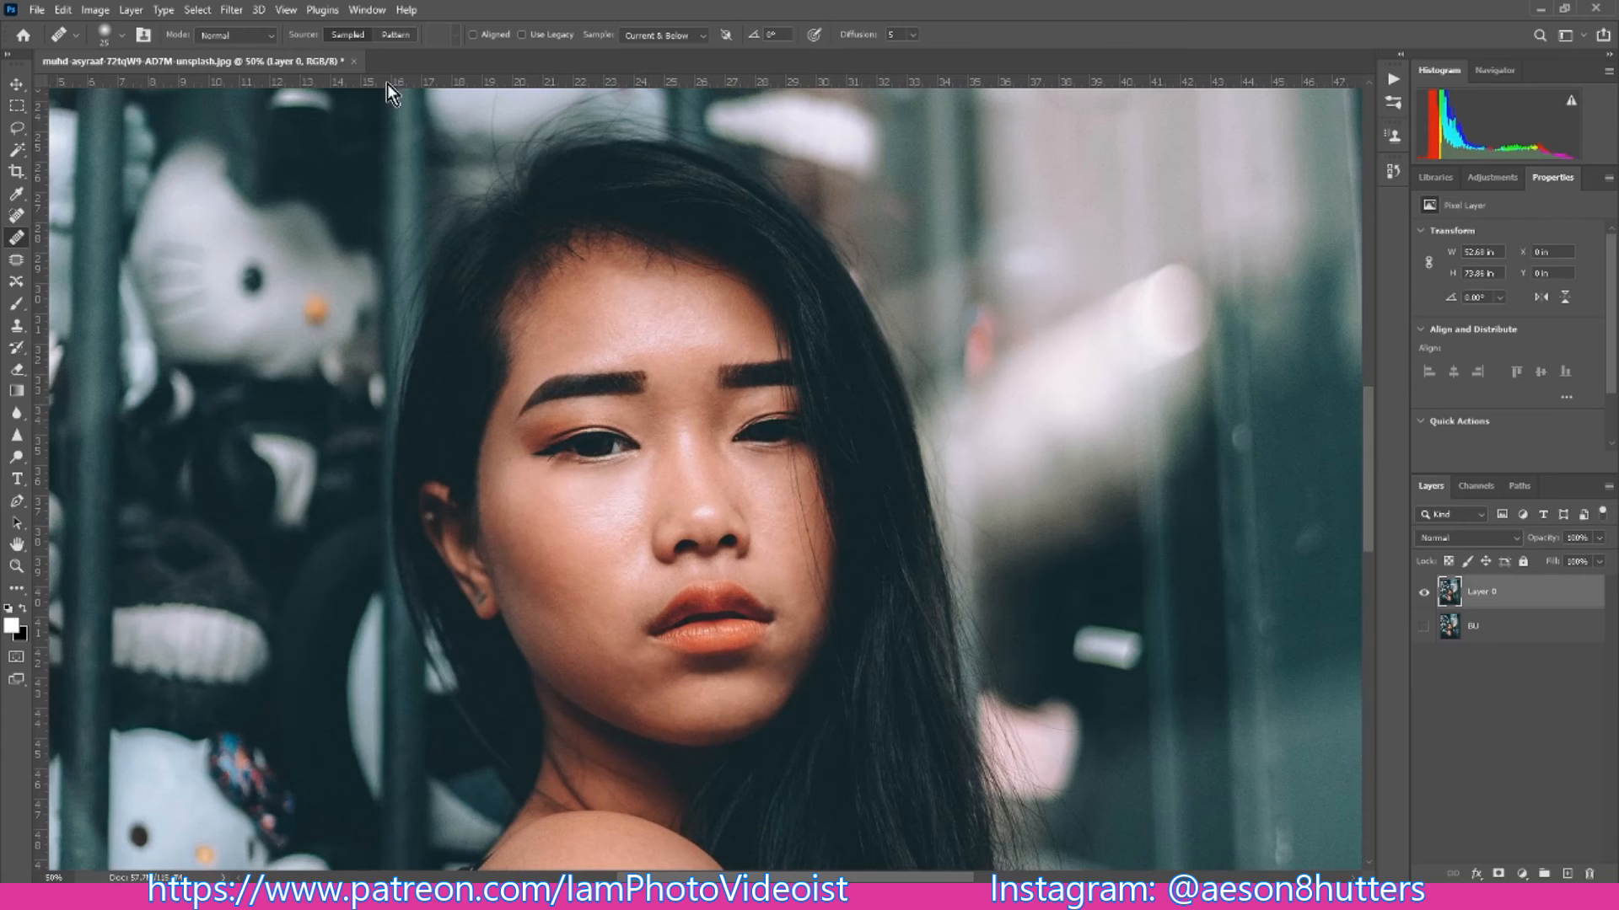
pyautogui.click(231, 9)
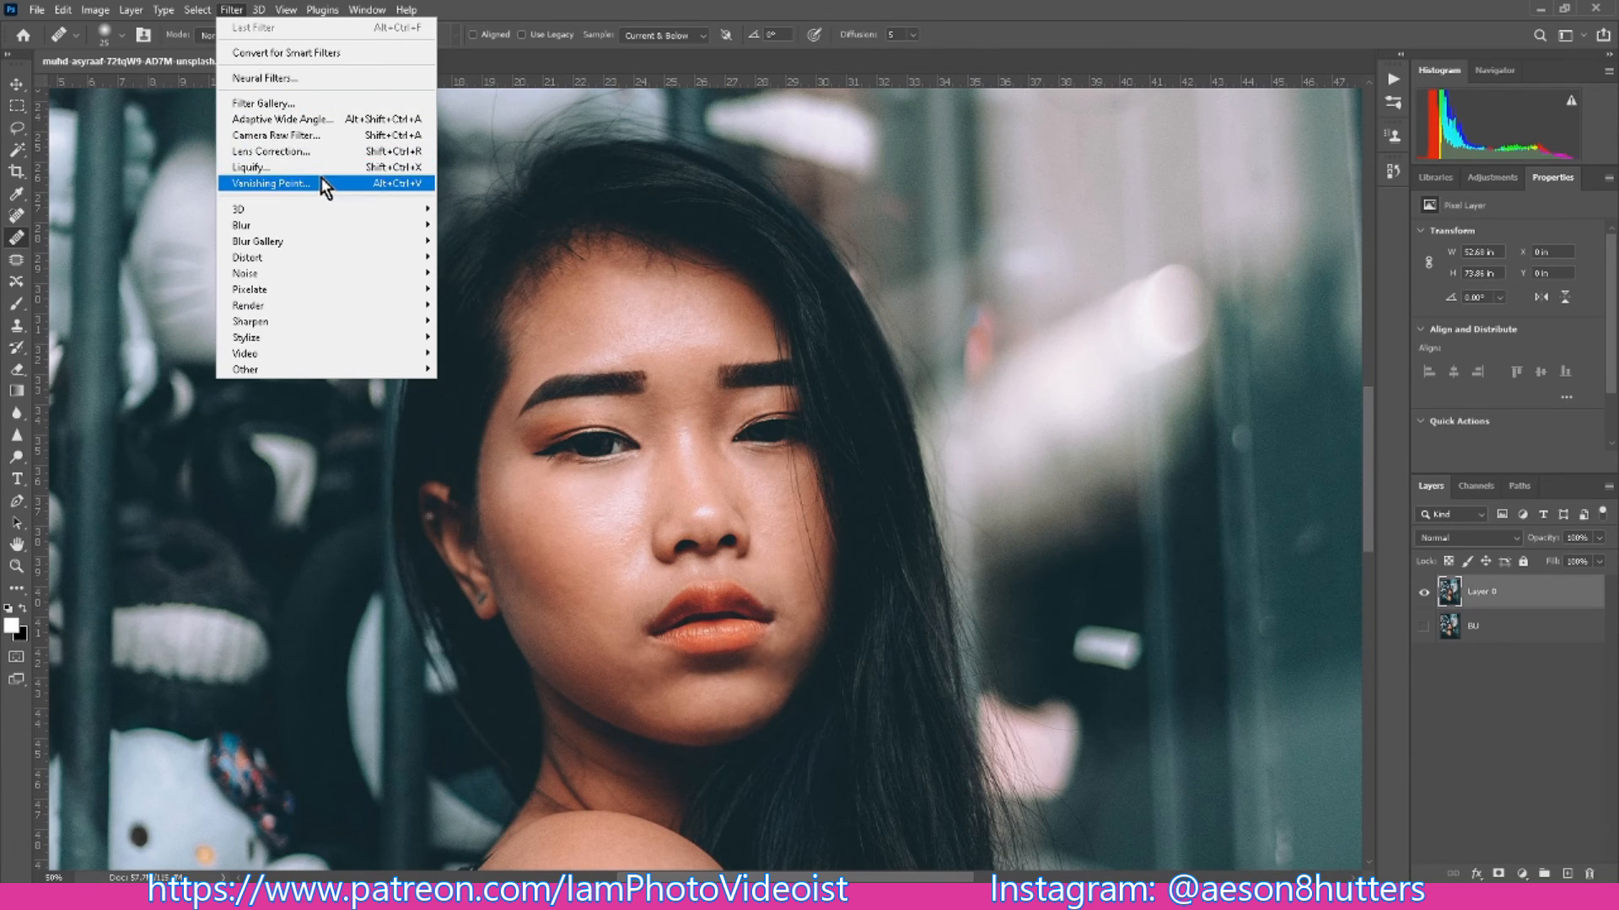
pyautogui.click(317, 137)
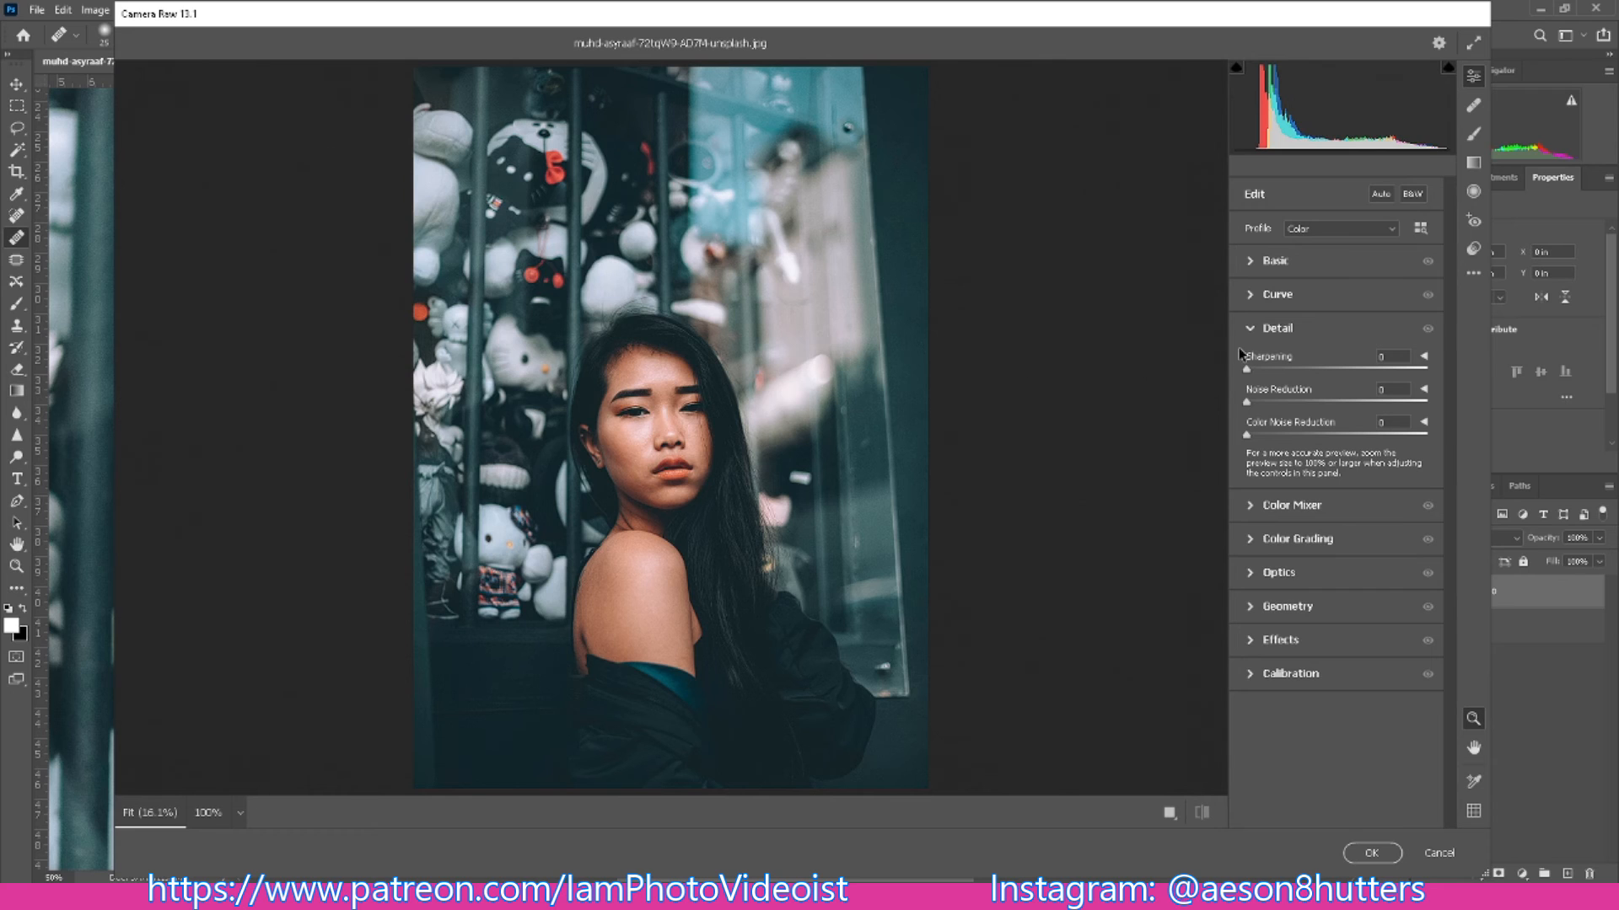
# - Set Noise Reduction to 50 in the Detail settings, checking the enlarged face against a Noise Reduction of 0
pyautogui.click(1256, 331)
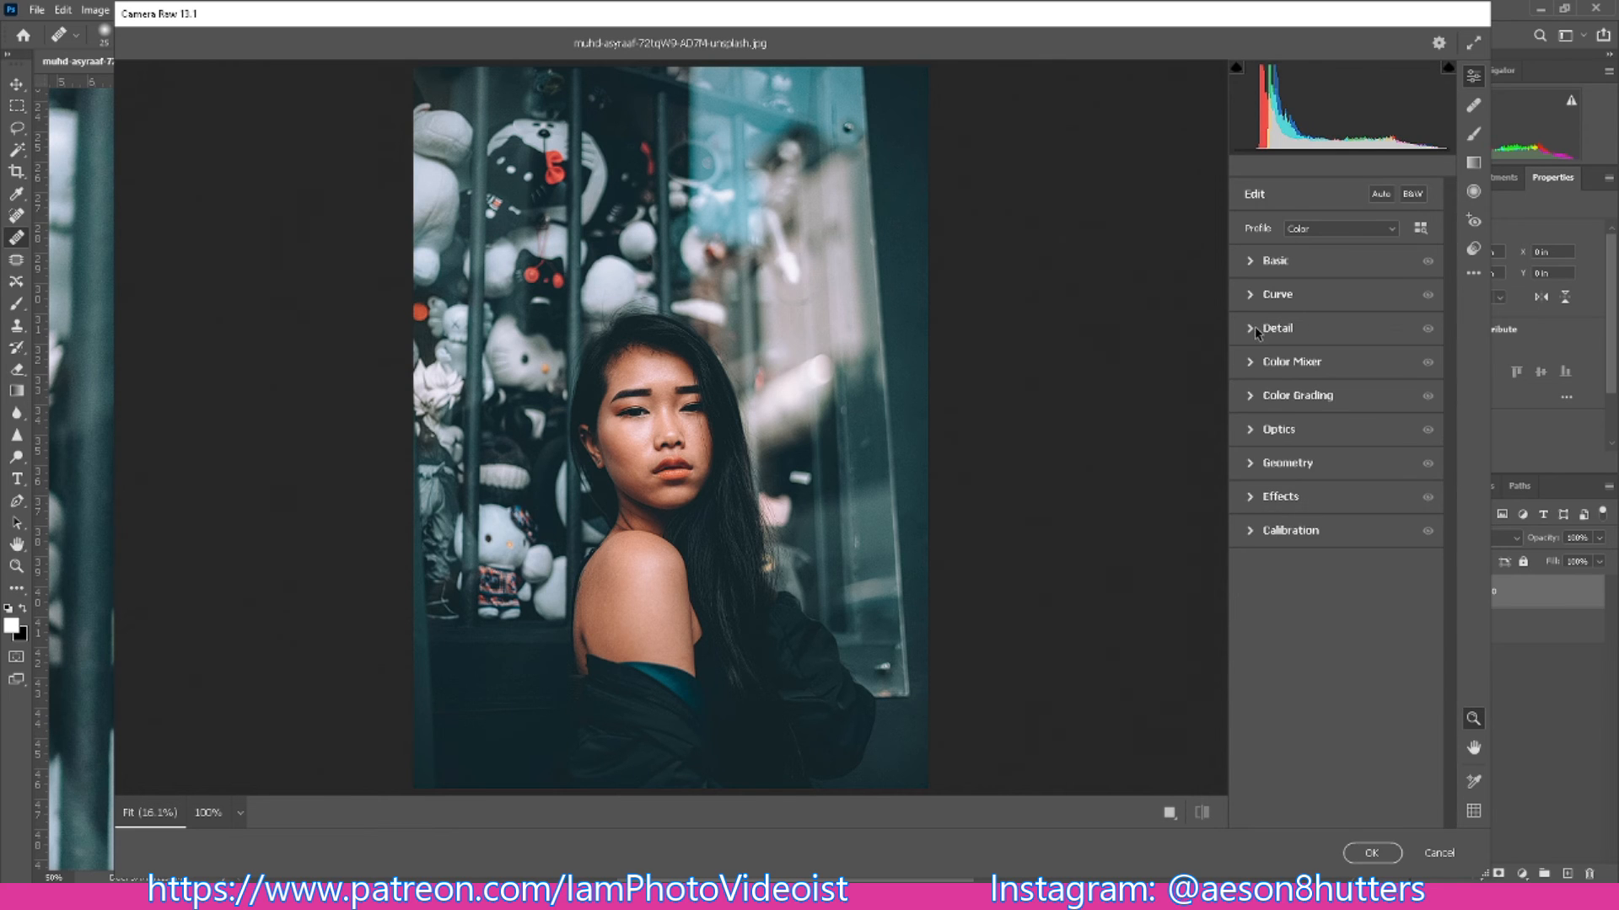
pyautogui.click(1256, 331)
pyautogui.click(1381, 389)
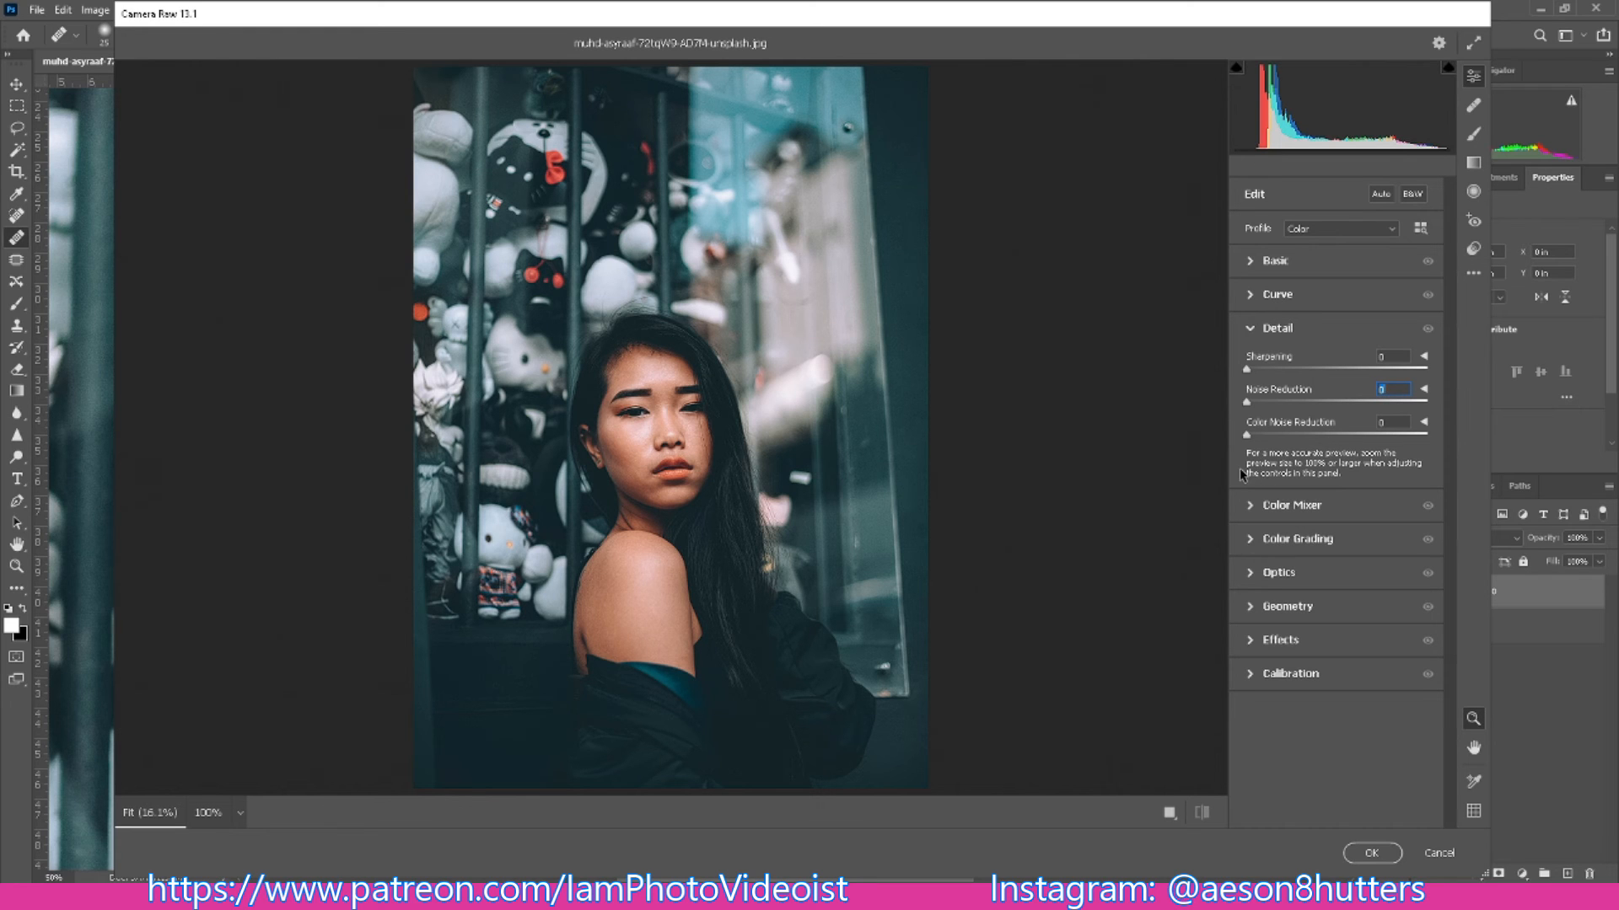
pyautogui.write('50')
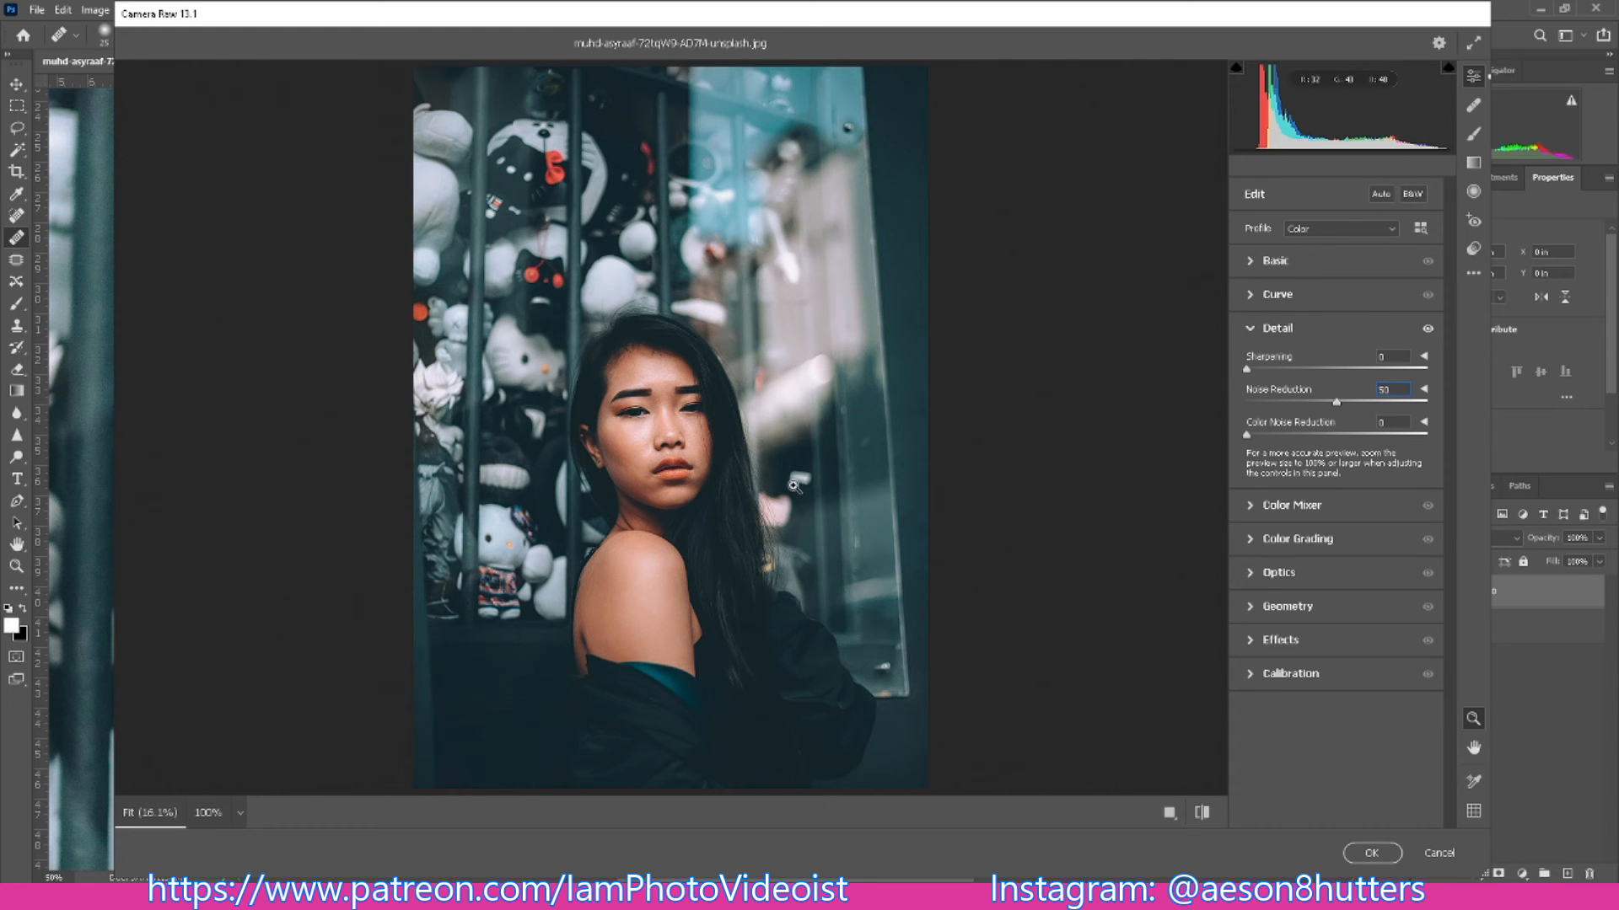
pyautogui.scroll(4, 760, 453)
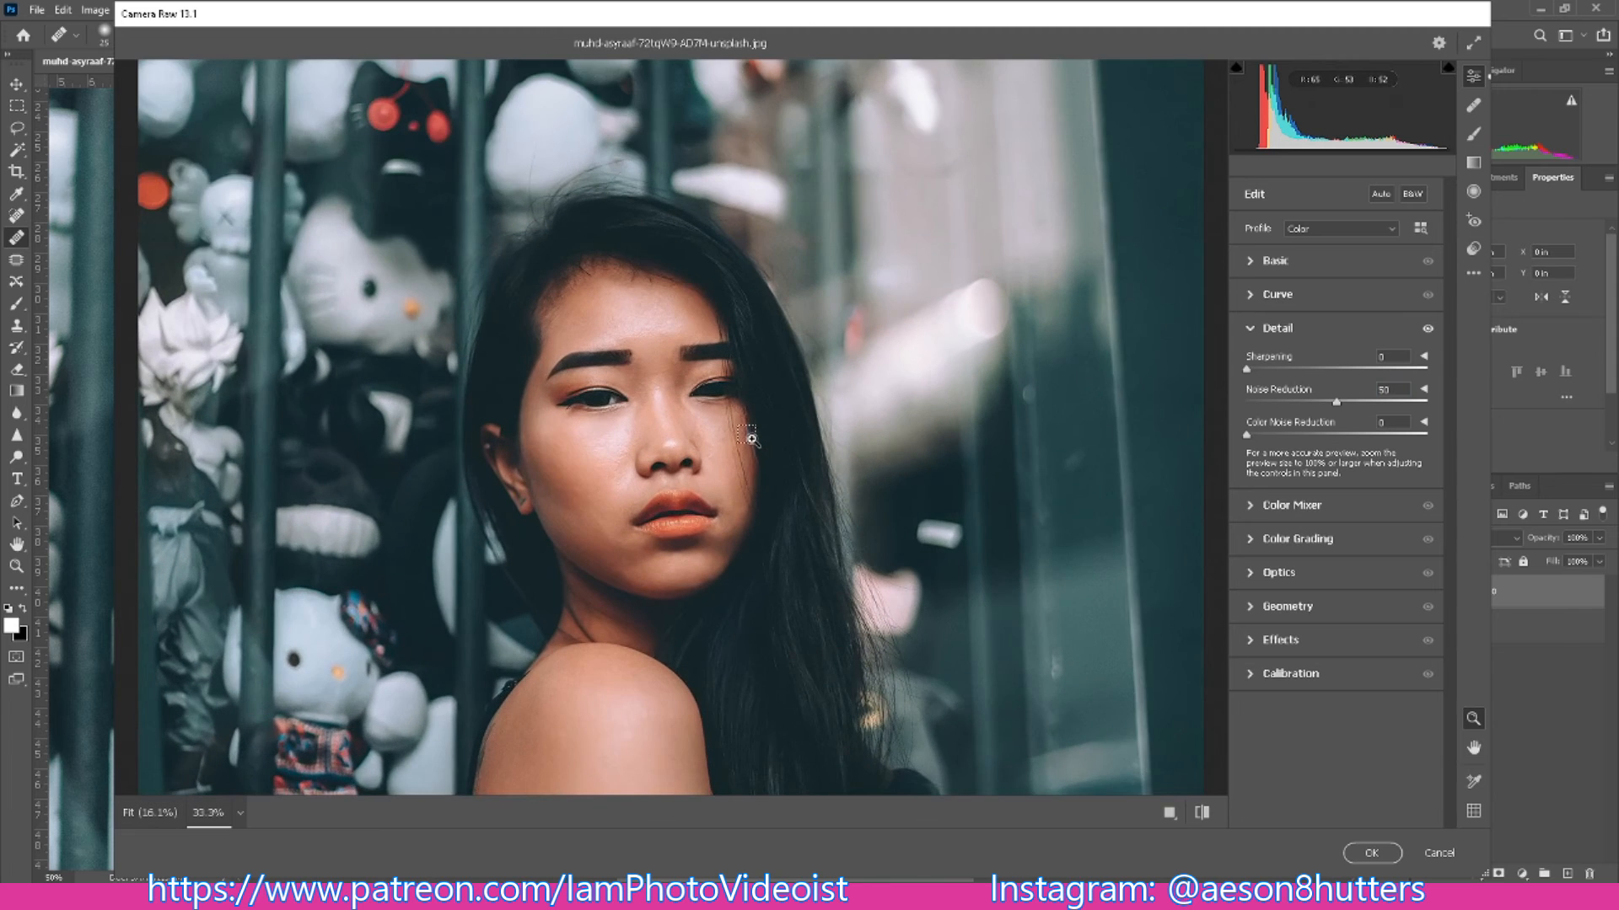
pyautogui.scroll(1, 791, 501)
pyautogui.scroll(-1, 827, 510)
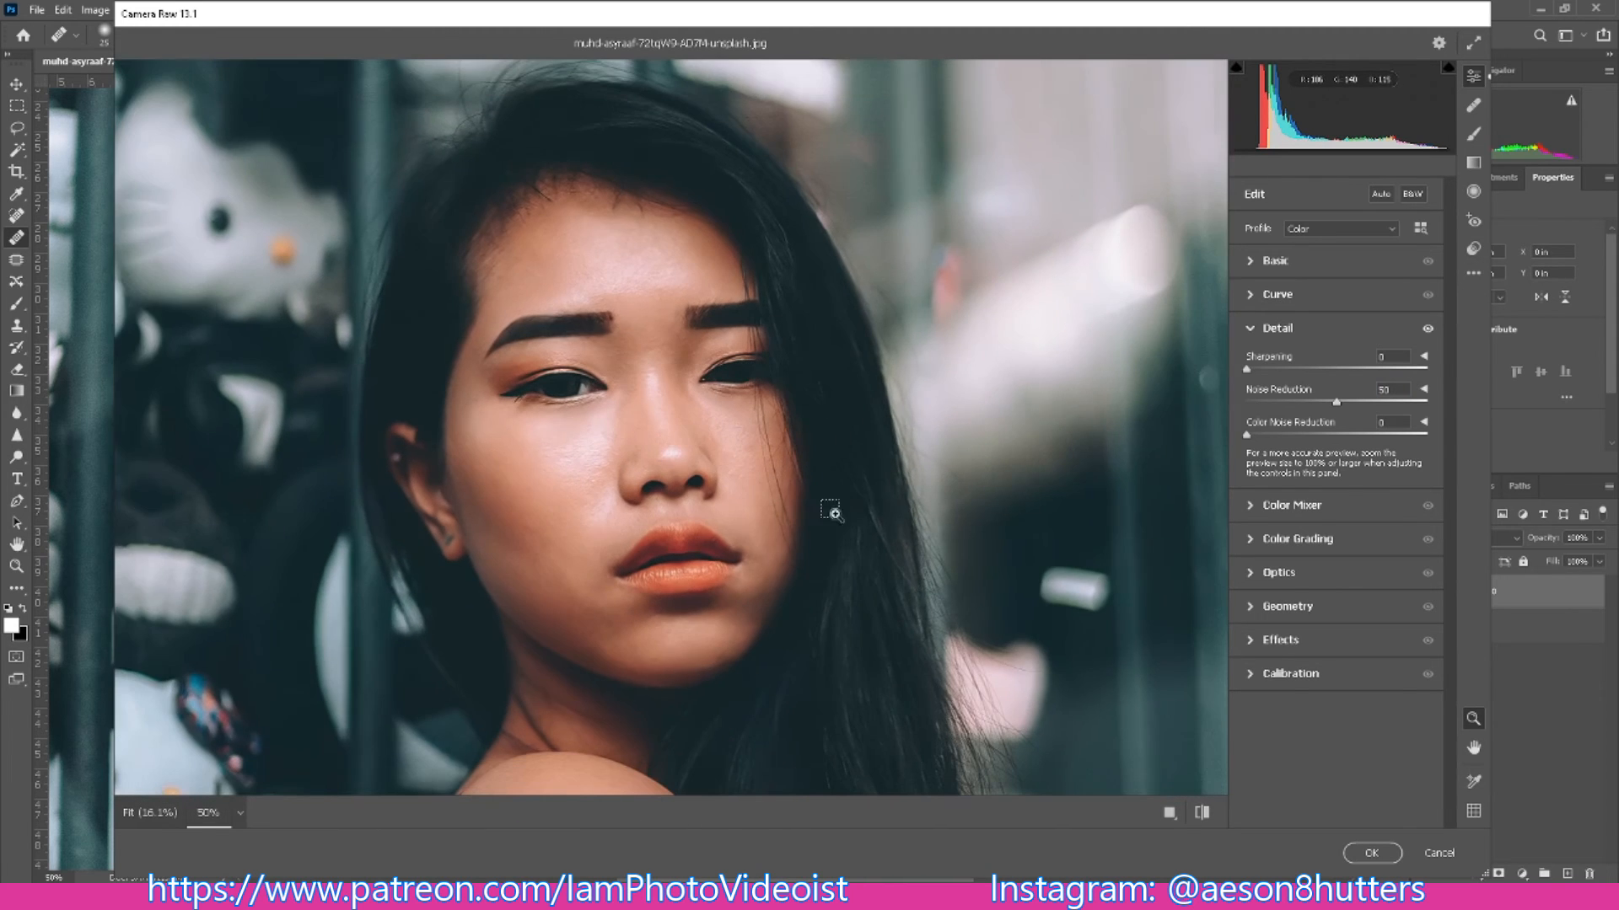
pyautogui.moveTo(1337, 404); pyautogui.dragTo(1256, 406)
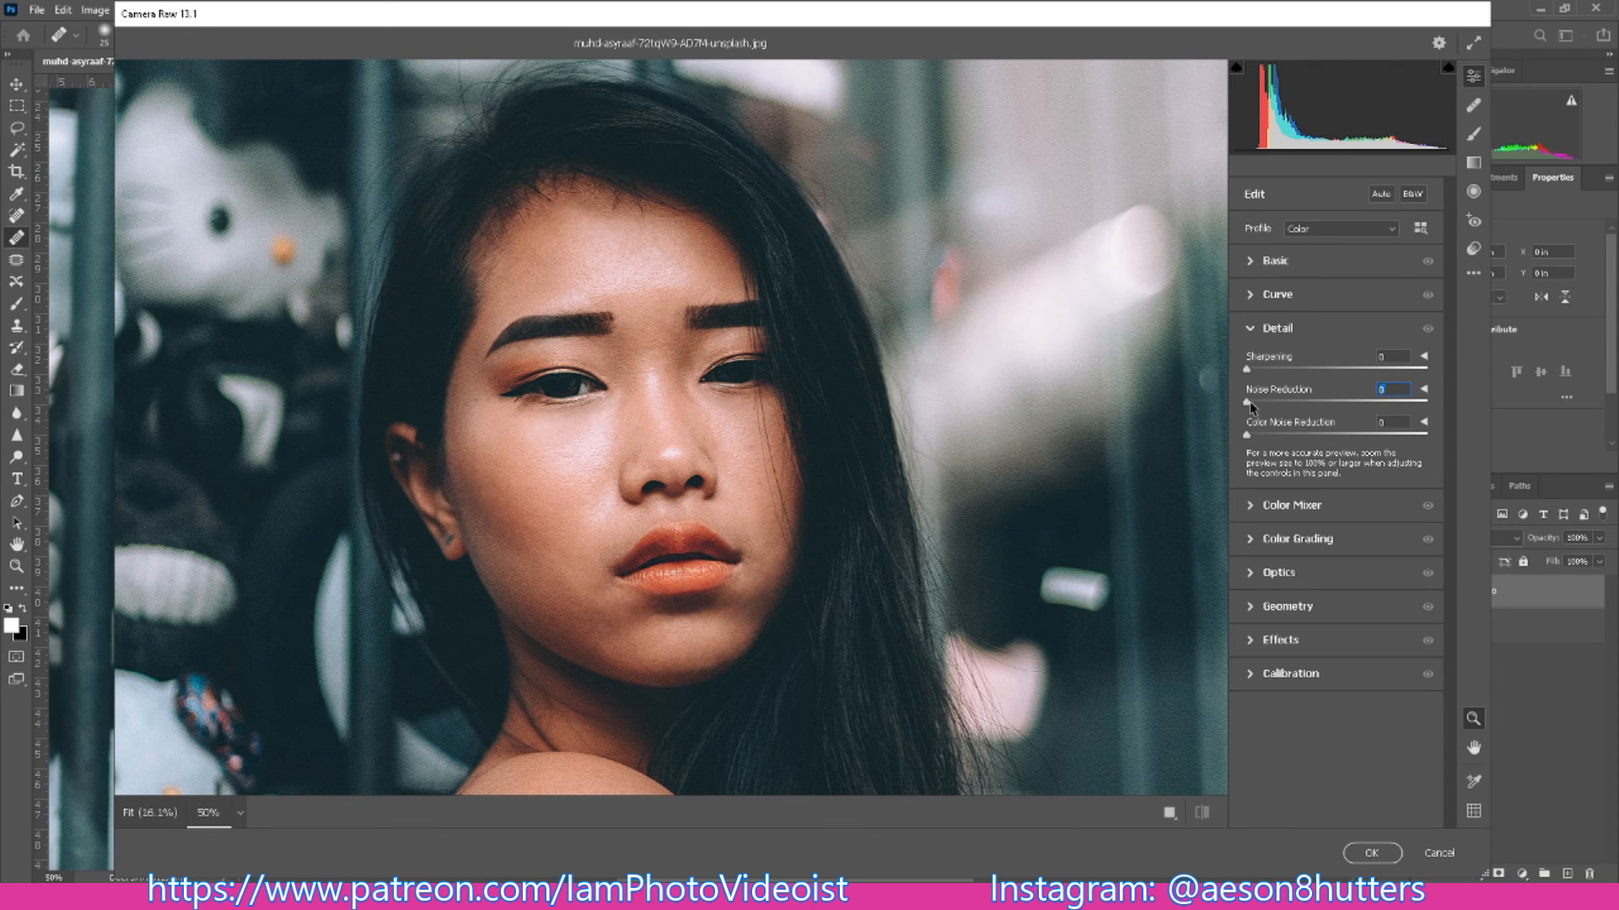
pyautogui.moveTo(1249, 402); pyautogui.dragTo(1263, 408)
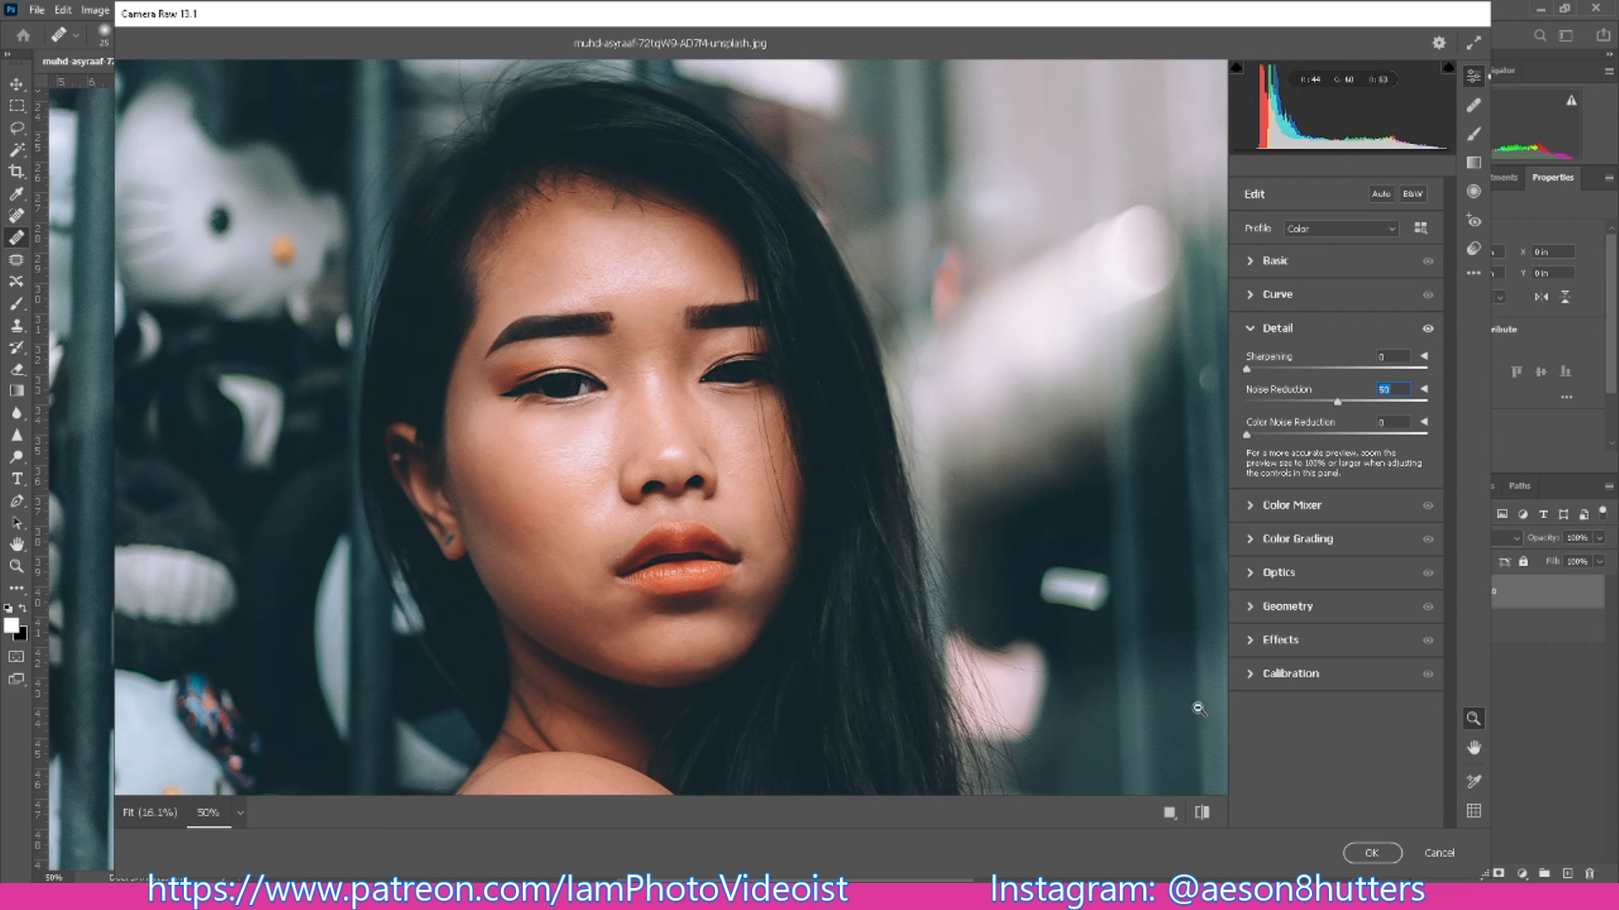
# - Check the noise reduction in a side-by-side before/after view of the face and apply the Camera Raw Filter
pyautogui.click(1169, 811)
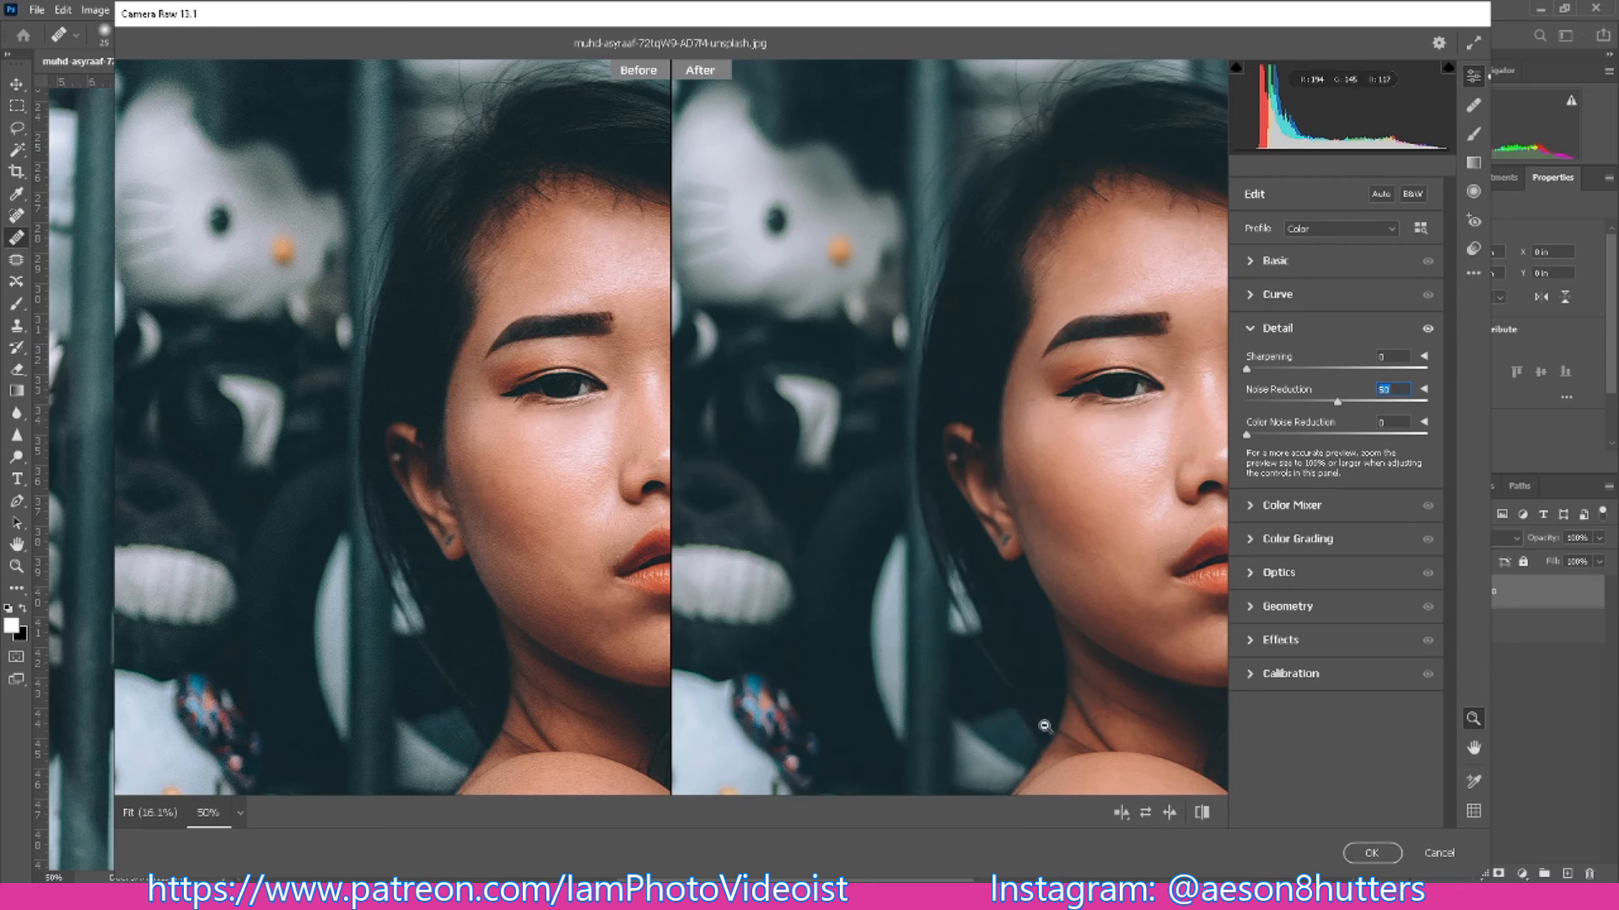
pyautogui.moveTo(814, 511); pyautogui.dragTo(778, 510)
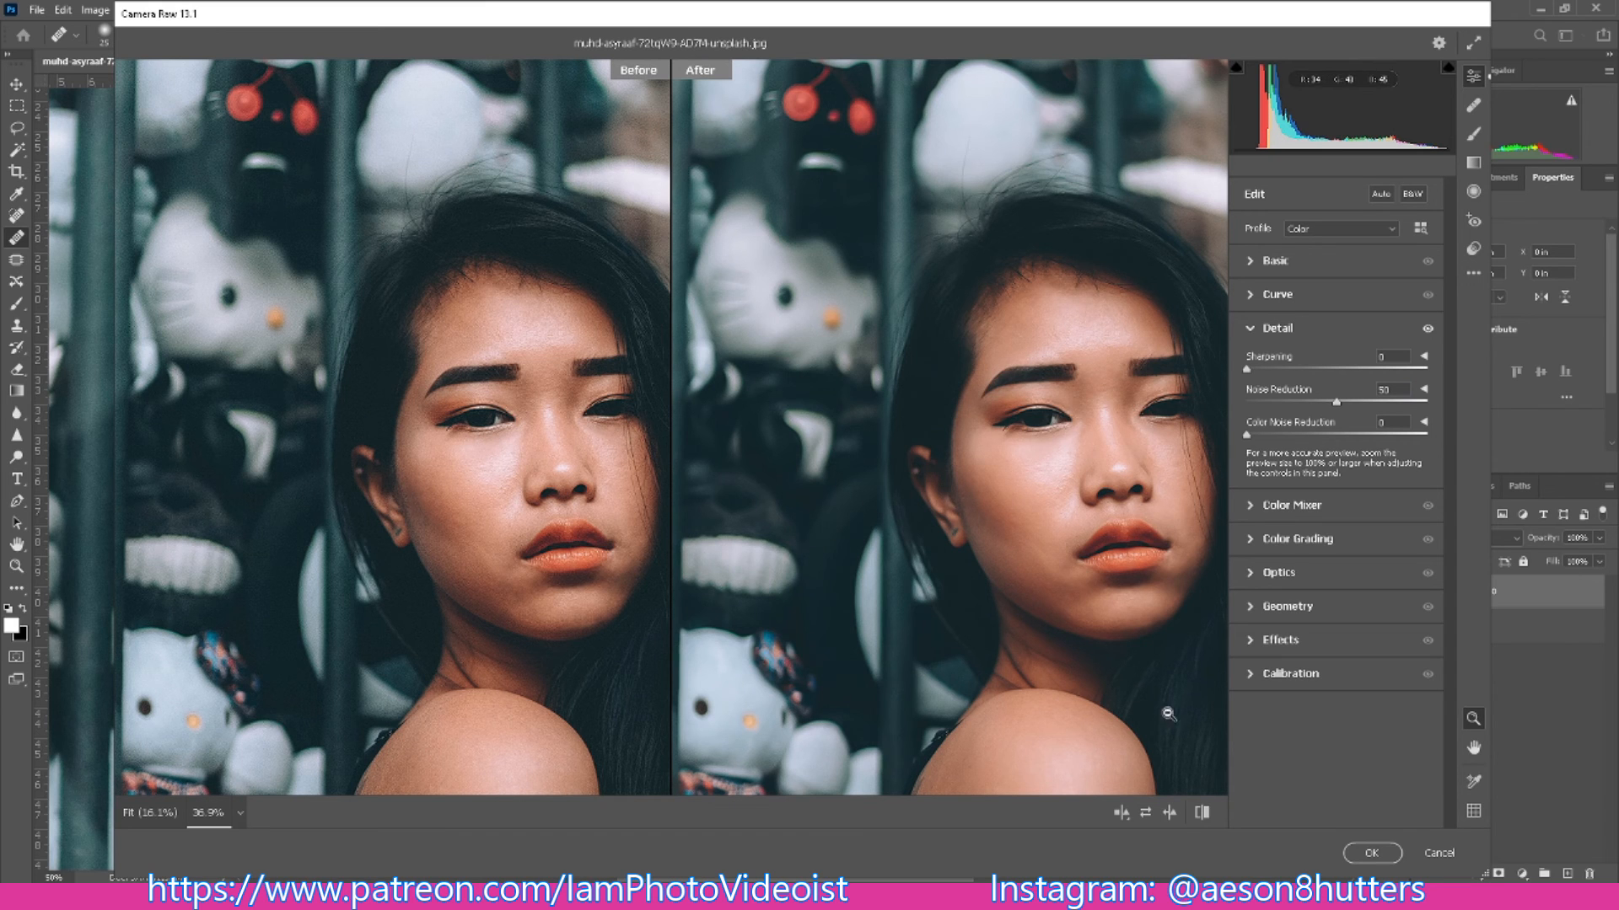
pyautogui.click(1354, 854)
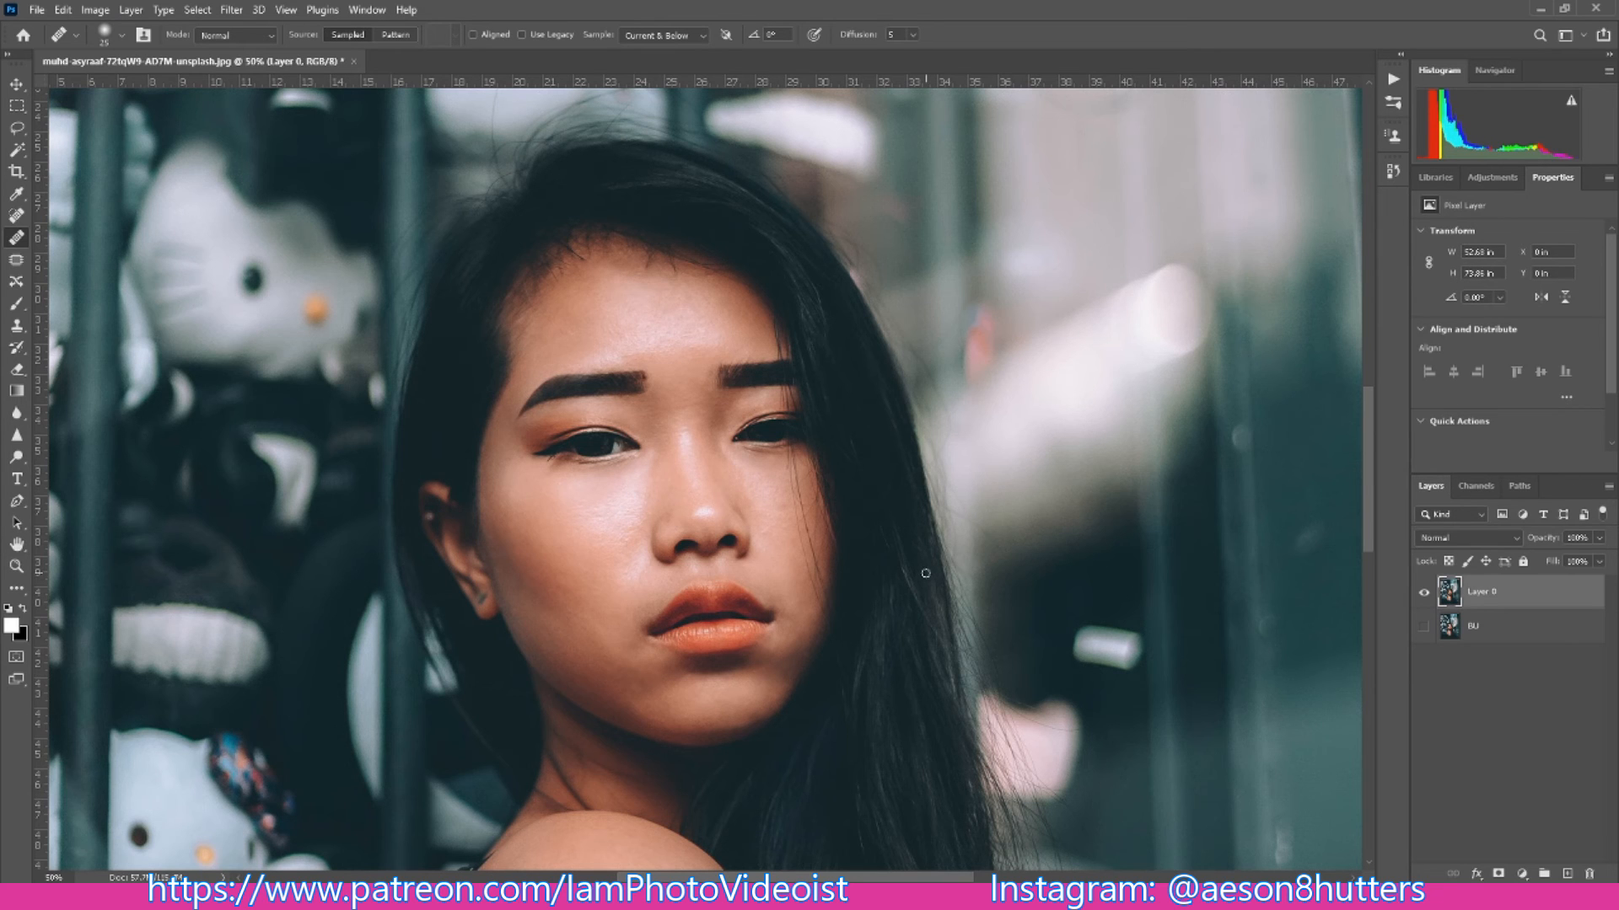
# - Compare the whole portrait with the original by making the BU layer visible and toggling the visibility of Layer 0
pyautogui.hotkey('ctrl', '0')
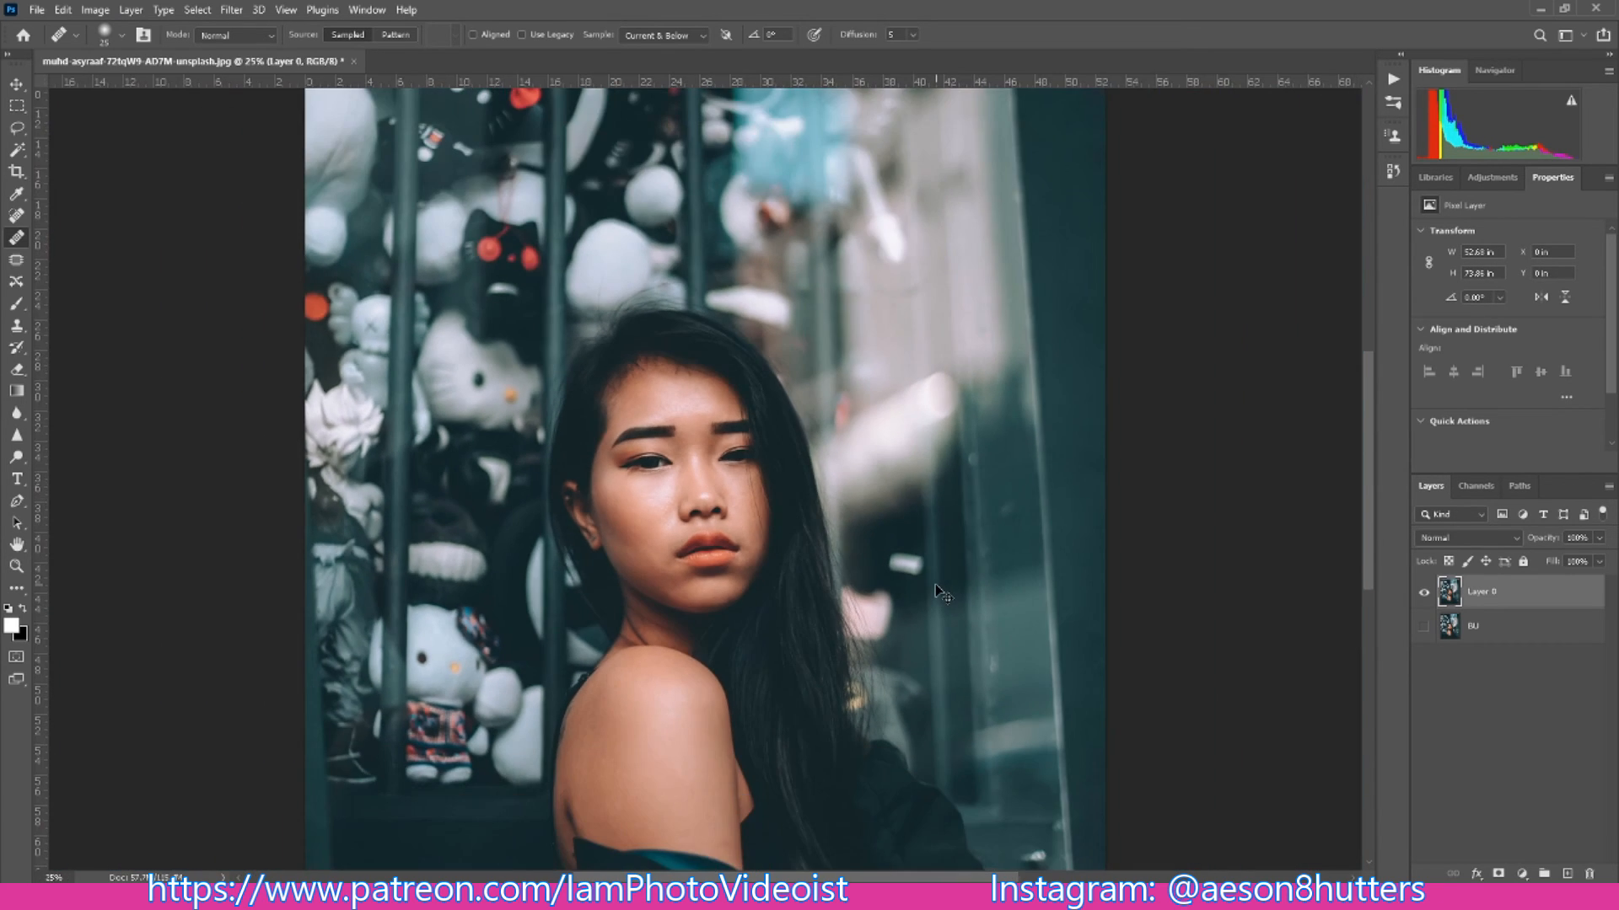
pyautogui.hotkey('ctrl', '+')
pyautogui.hotkey('ctrl', '-')
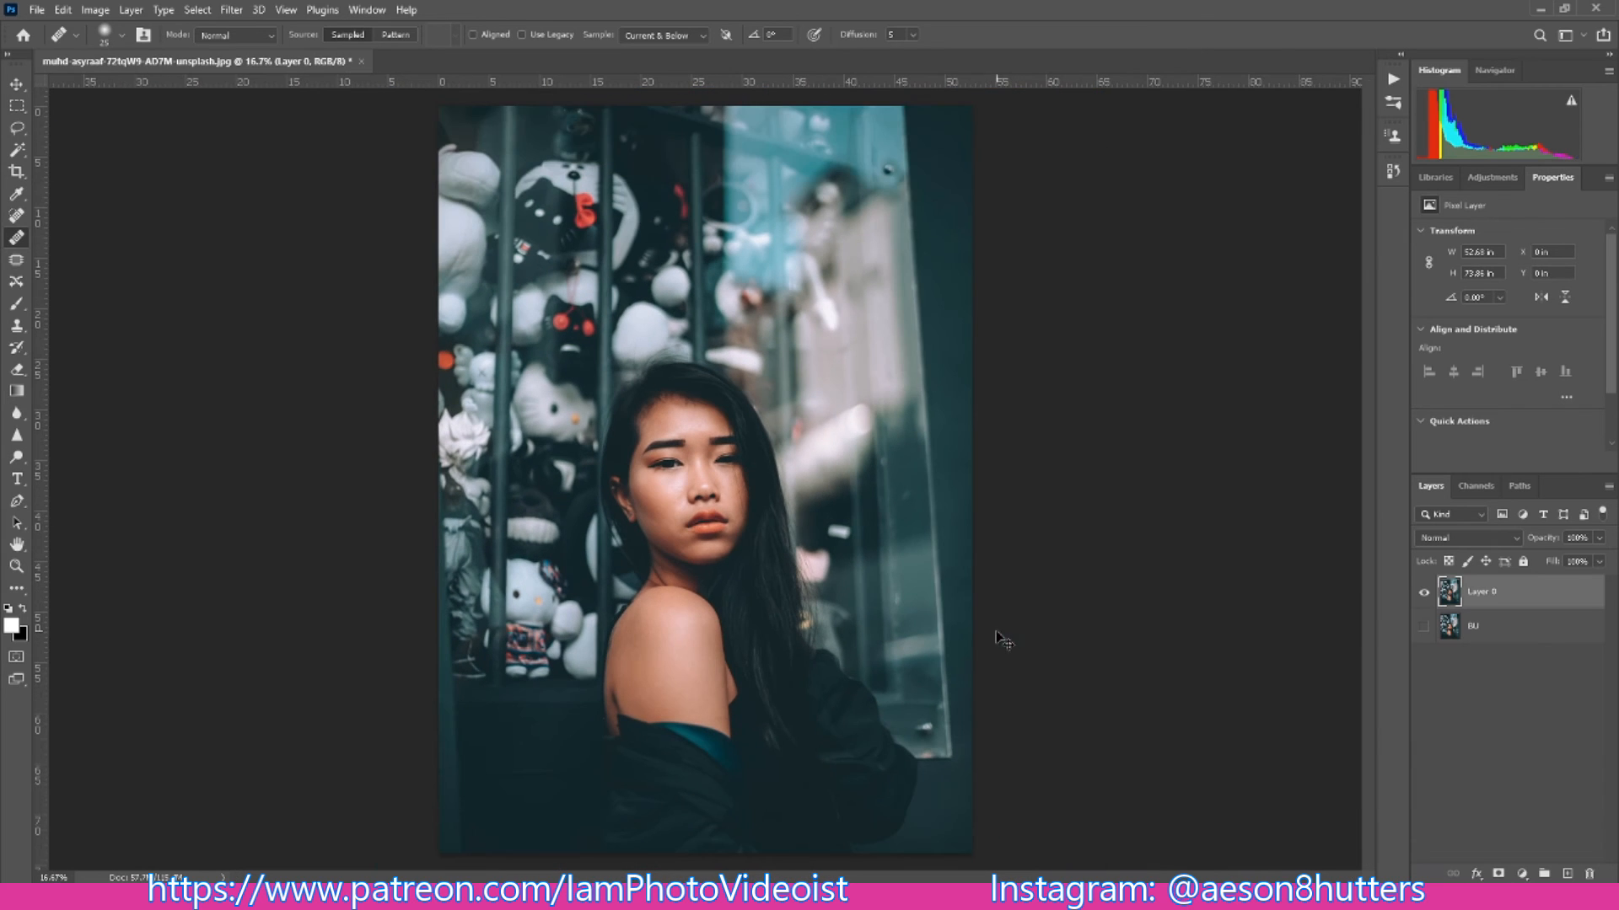
pyautogui.click(1424, 627)
pyautogui.click(1424, 594)
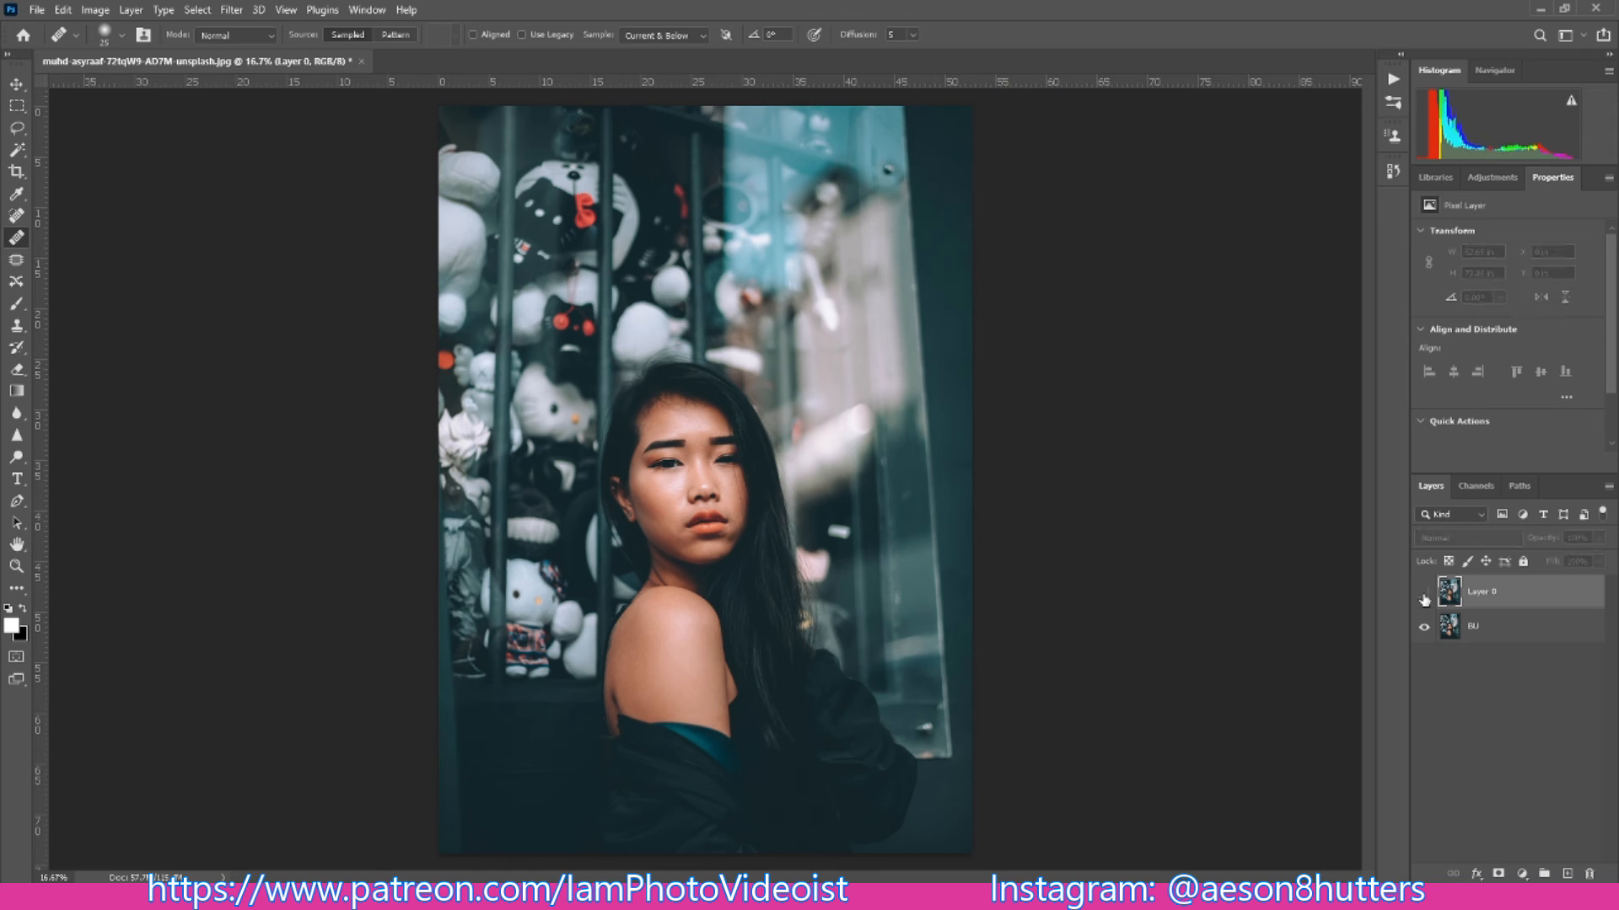
pyautogui.click(1424, 597)
pyautogui.click(1424, 596)
pyautogui.click(1424, 597)
# - Compare the face close up before and after retouching by repeatedly hiding and showing Layer 0
pyautogui.hotkey('ctrl', '+')
pyautogui.hotkey('ctrl', '+')
pyautogui.hotkey('ctrl', '+')
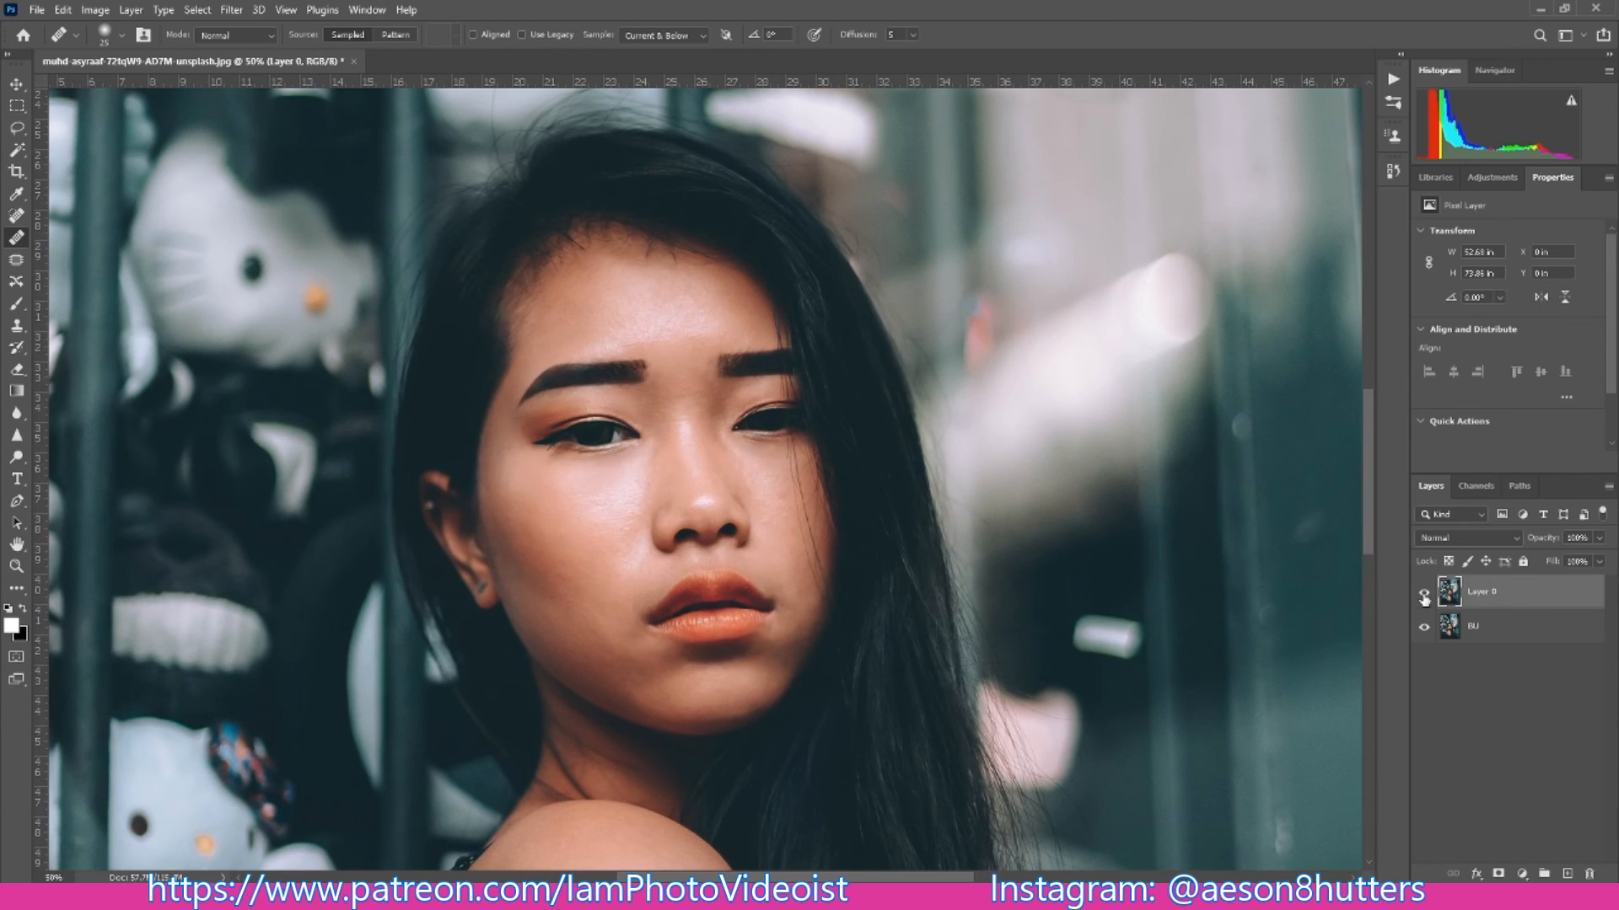
pyautogui.click(1424, 597)
pyautogui.click(1424, 596)
pyautogui.click(1424, 596)
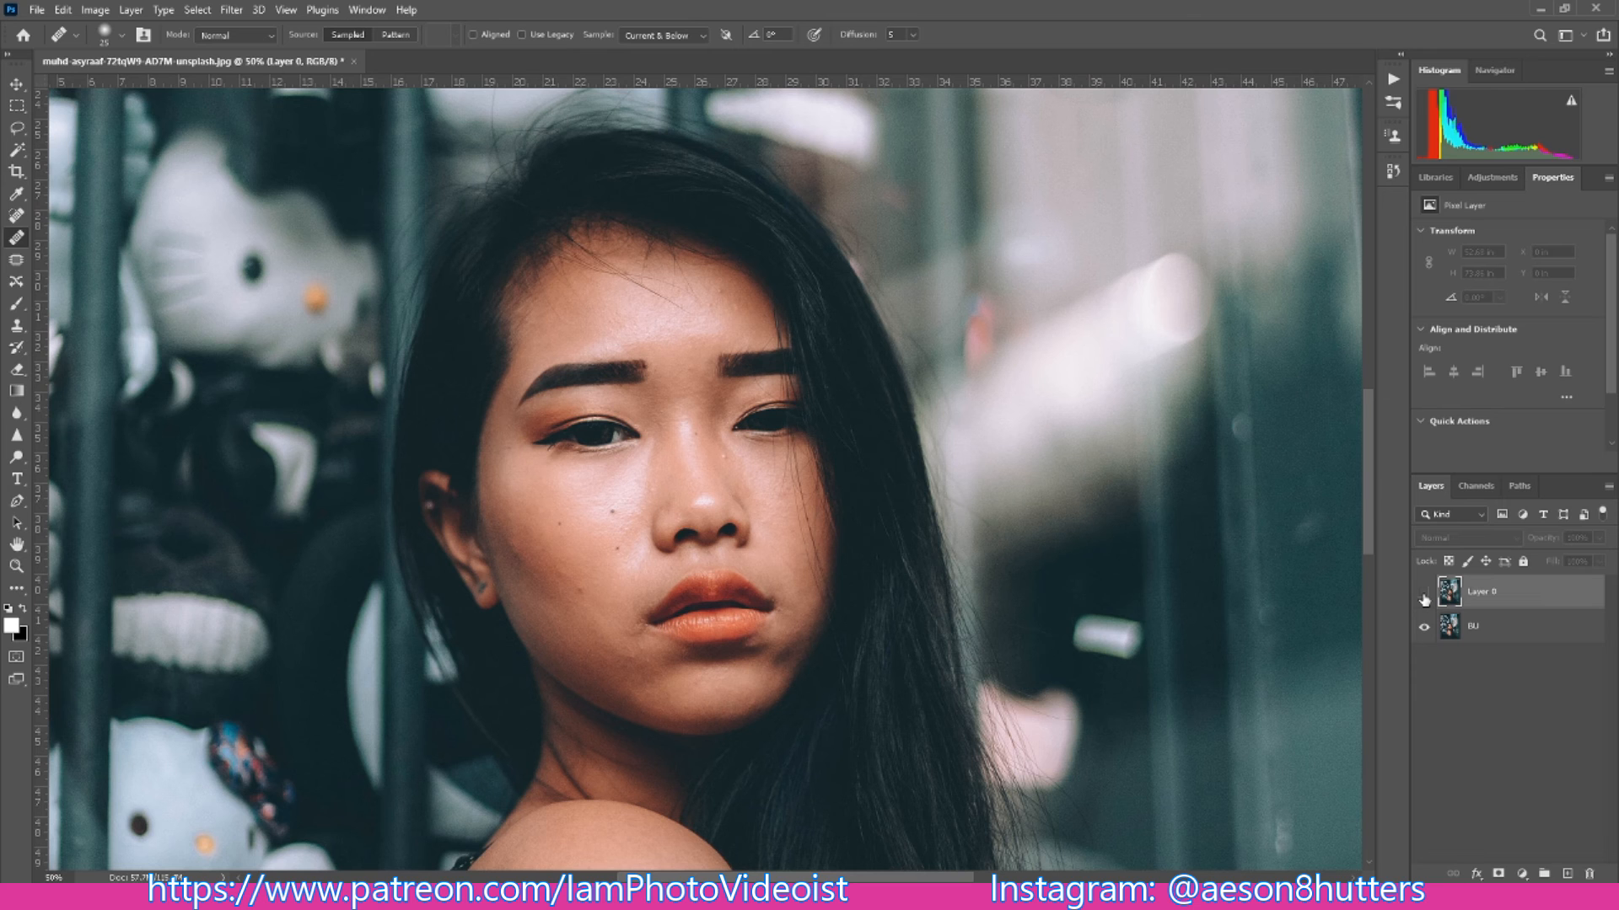
pyautogui.click(1424, 596)
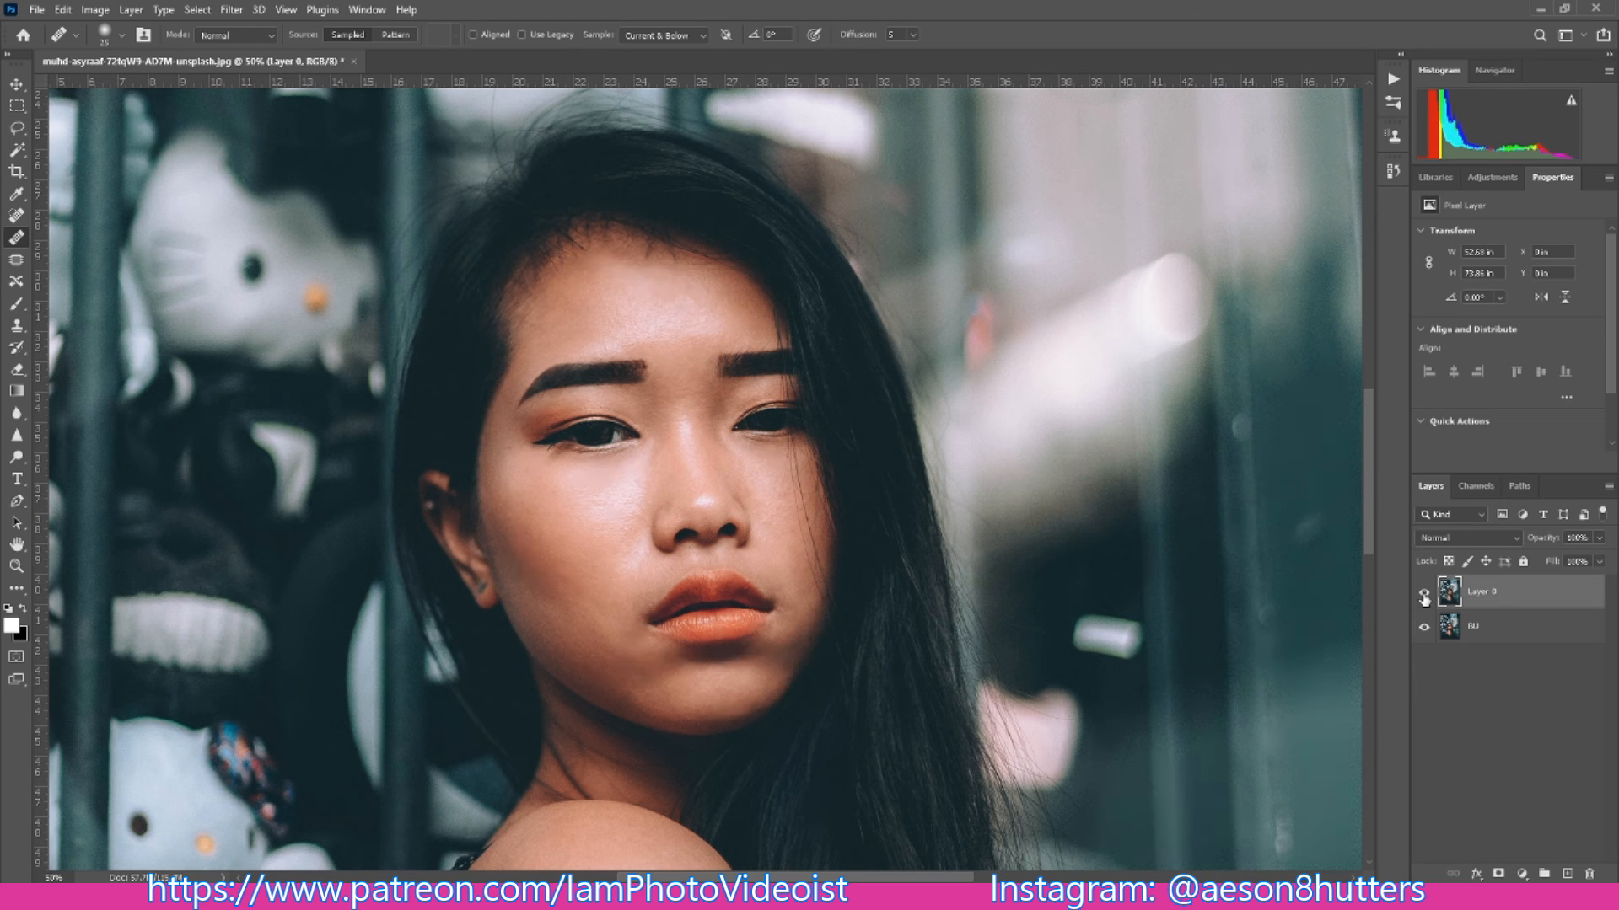
pyautogui.hotkey('ctrl', '-')
pyautogui.hotkey('ctrl', '-')
pyautogui.hotkey('ctrl', '-')
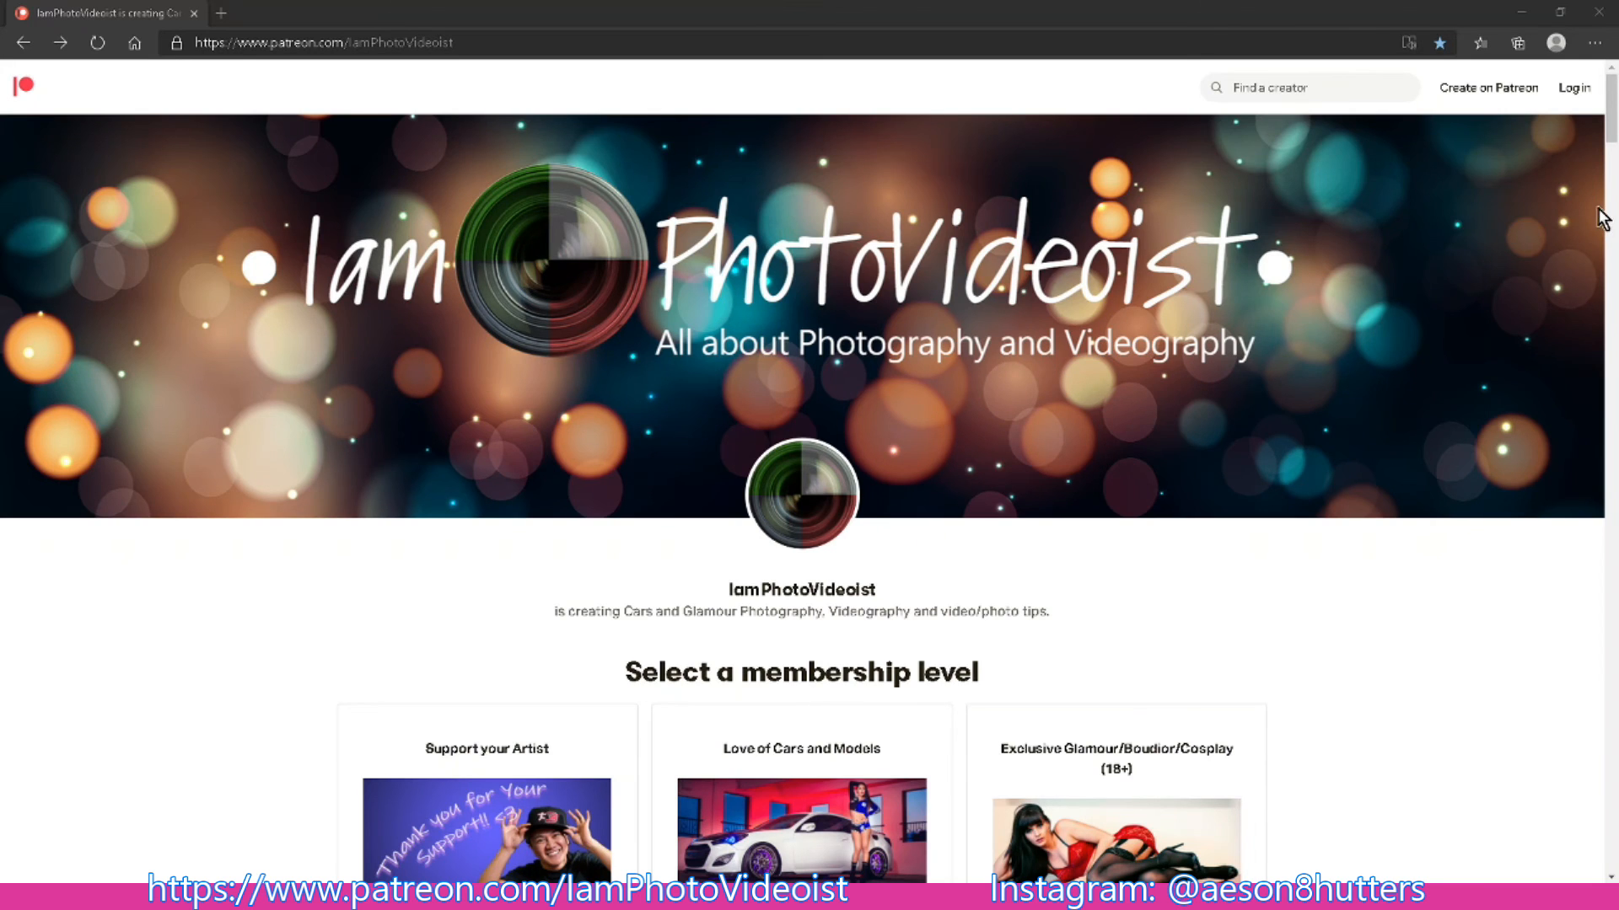
# - On the IamPhotoVideoist Patreon page, expand the full descriptions of the membership levels from Support your Artist to Wanna Go Pro?
pyautogui.scroll(-5, 1434, 371)
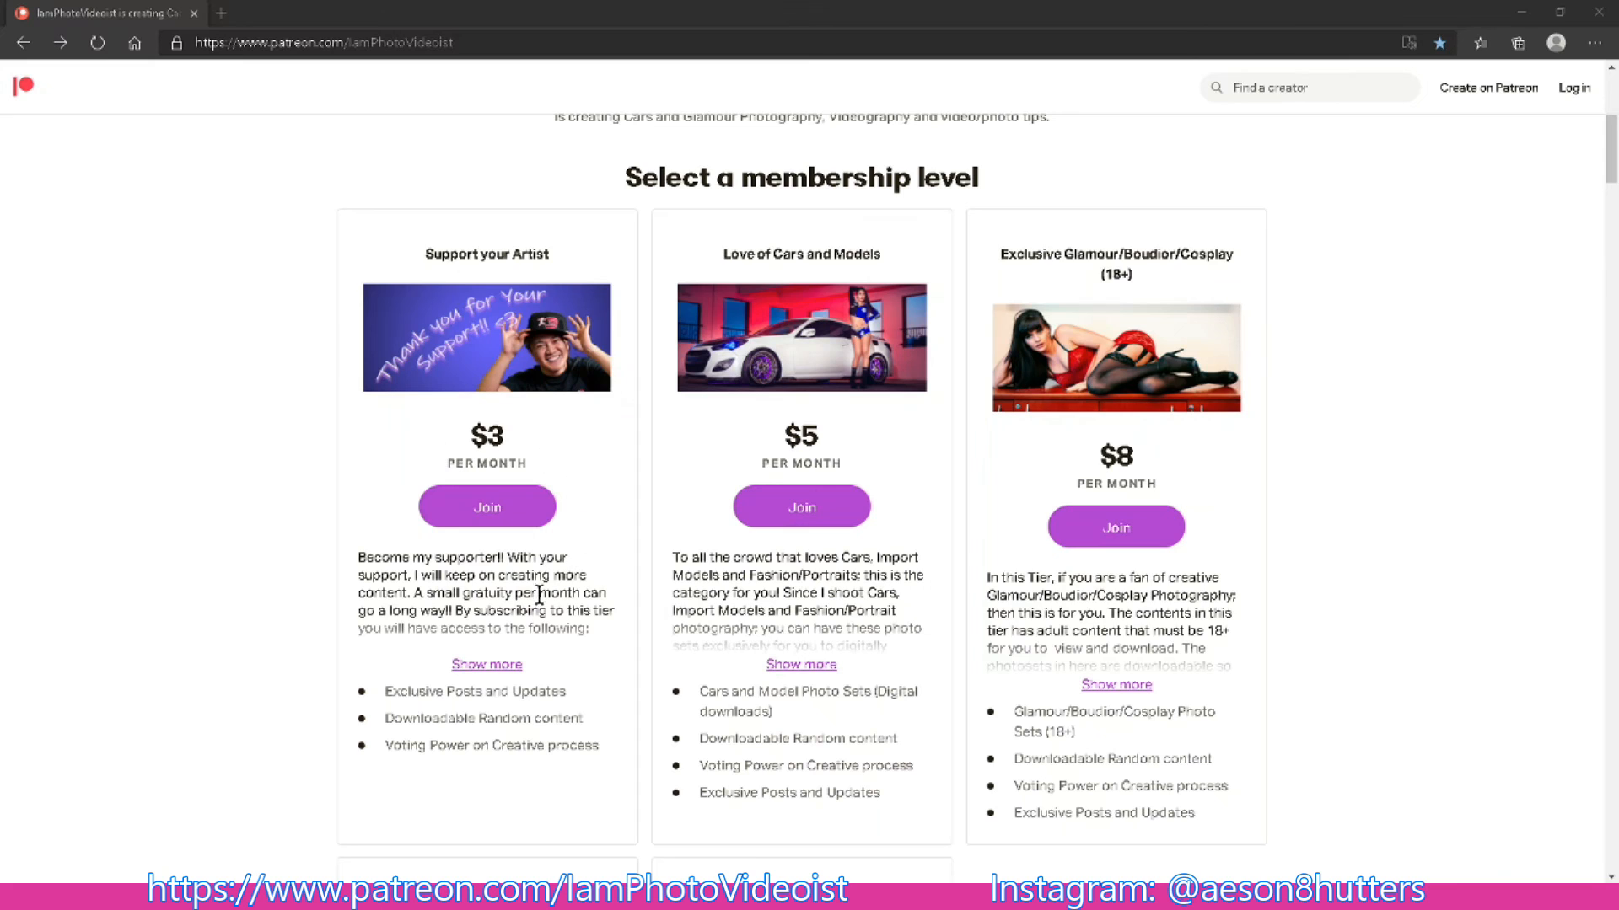
pyautogui.click(487, 665)
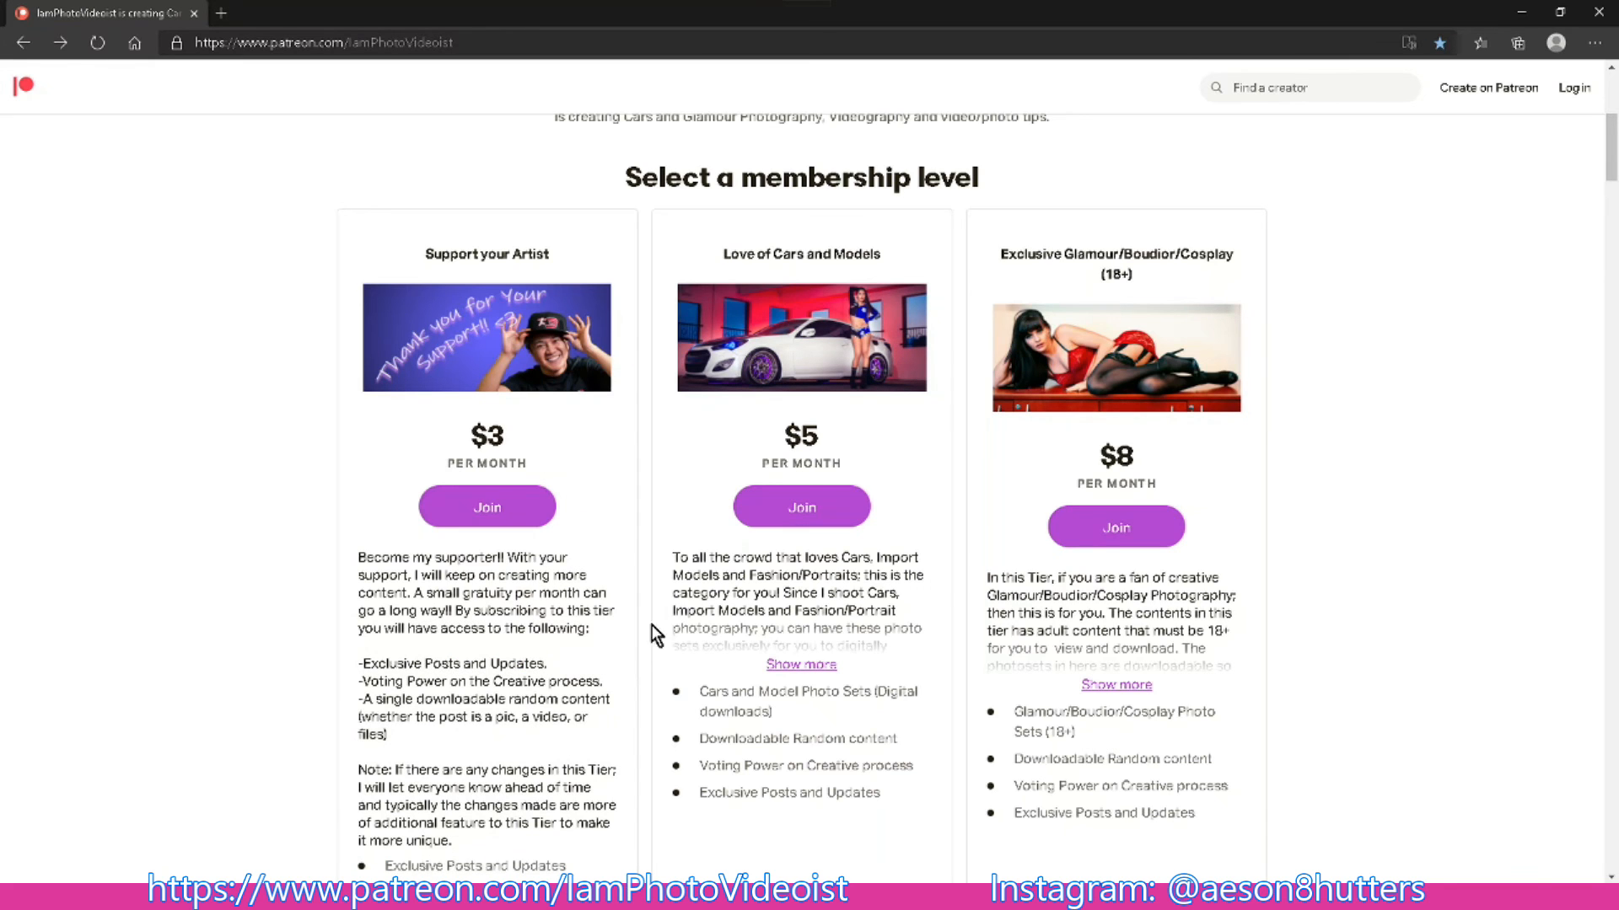
pyautogui.click(818, 670)
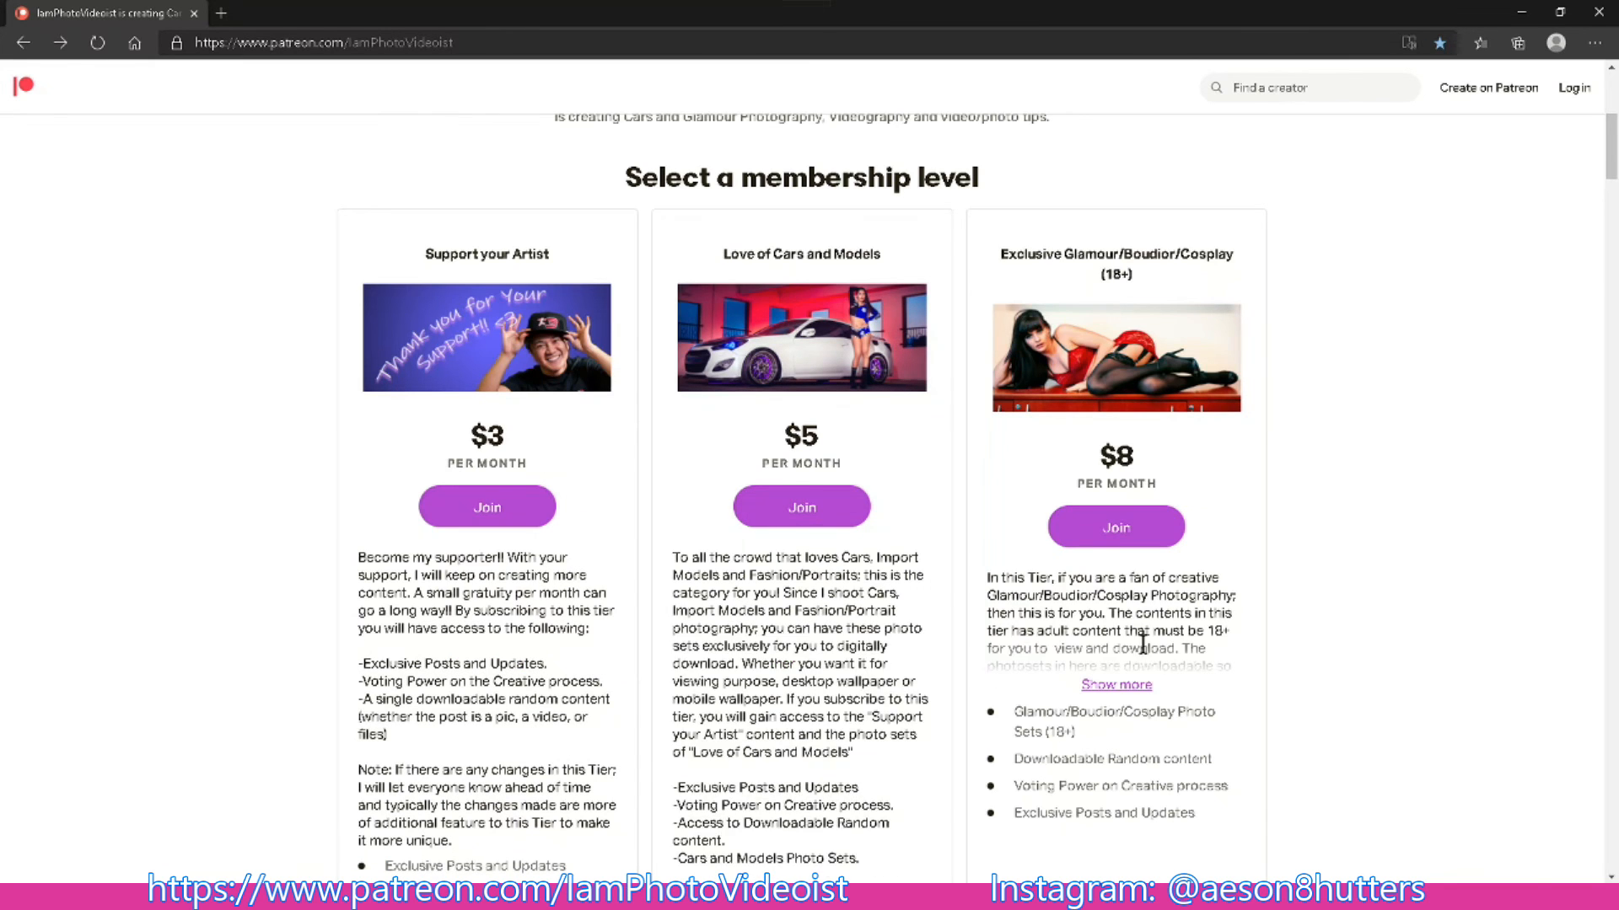
pyautogui.scroll(-1, 1299, 654)
pyautogui.click(1130, 560)
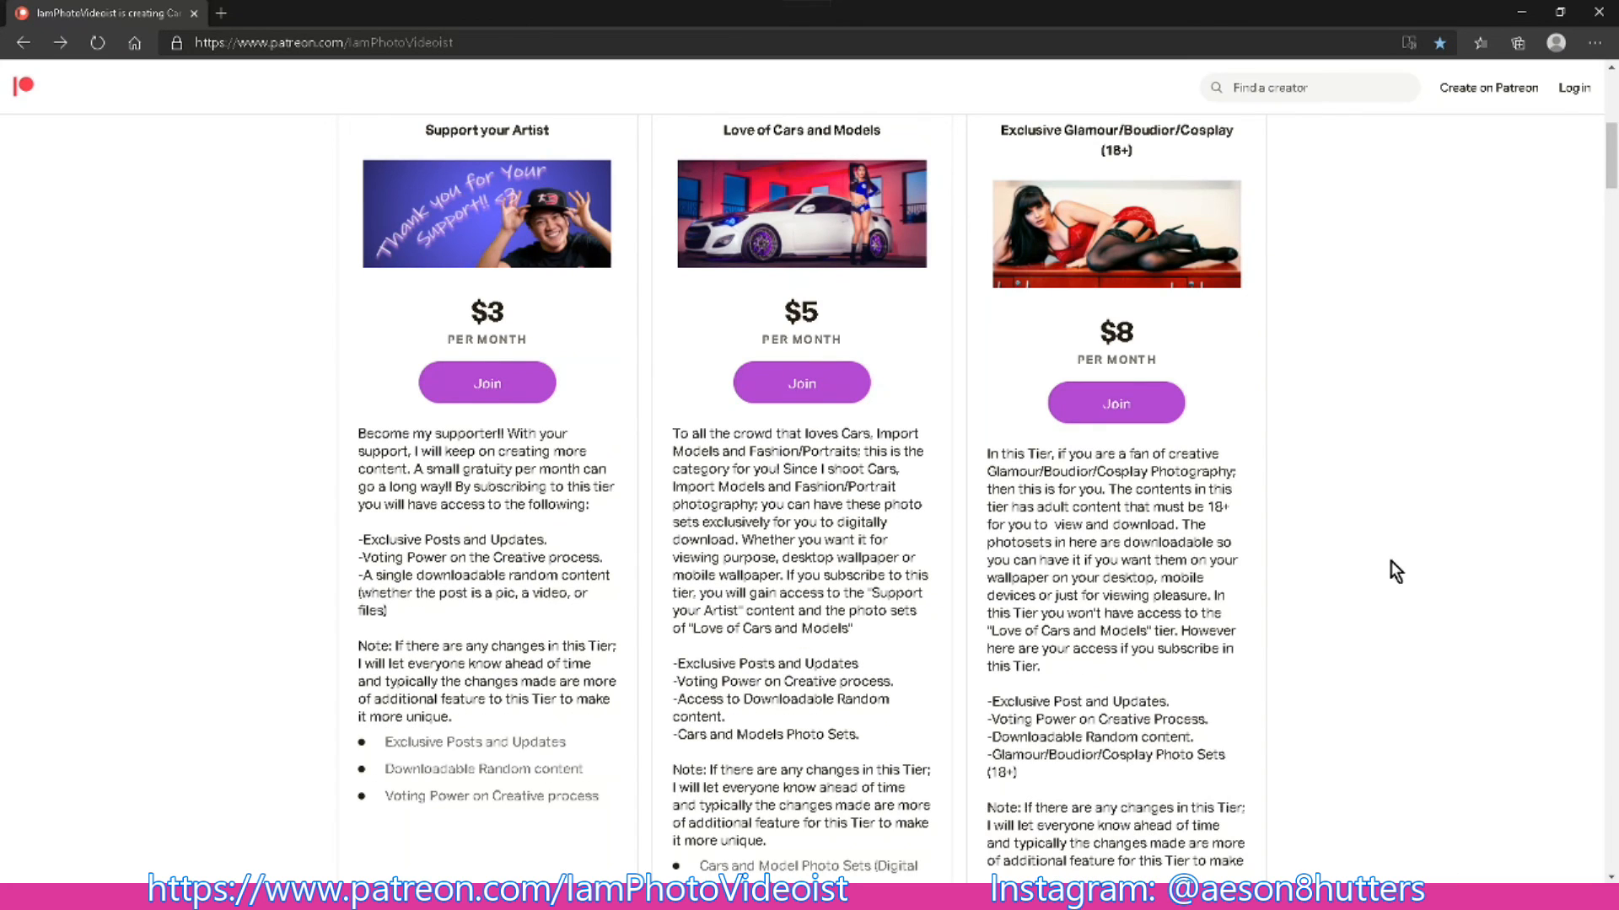
pyautogui.scroll(-5, 1349, 594)
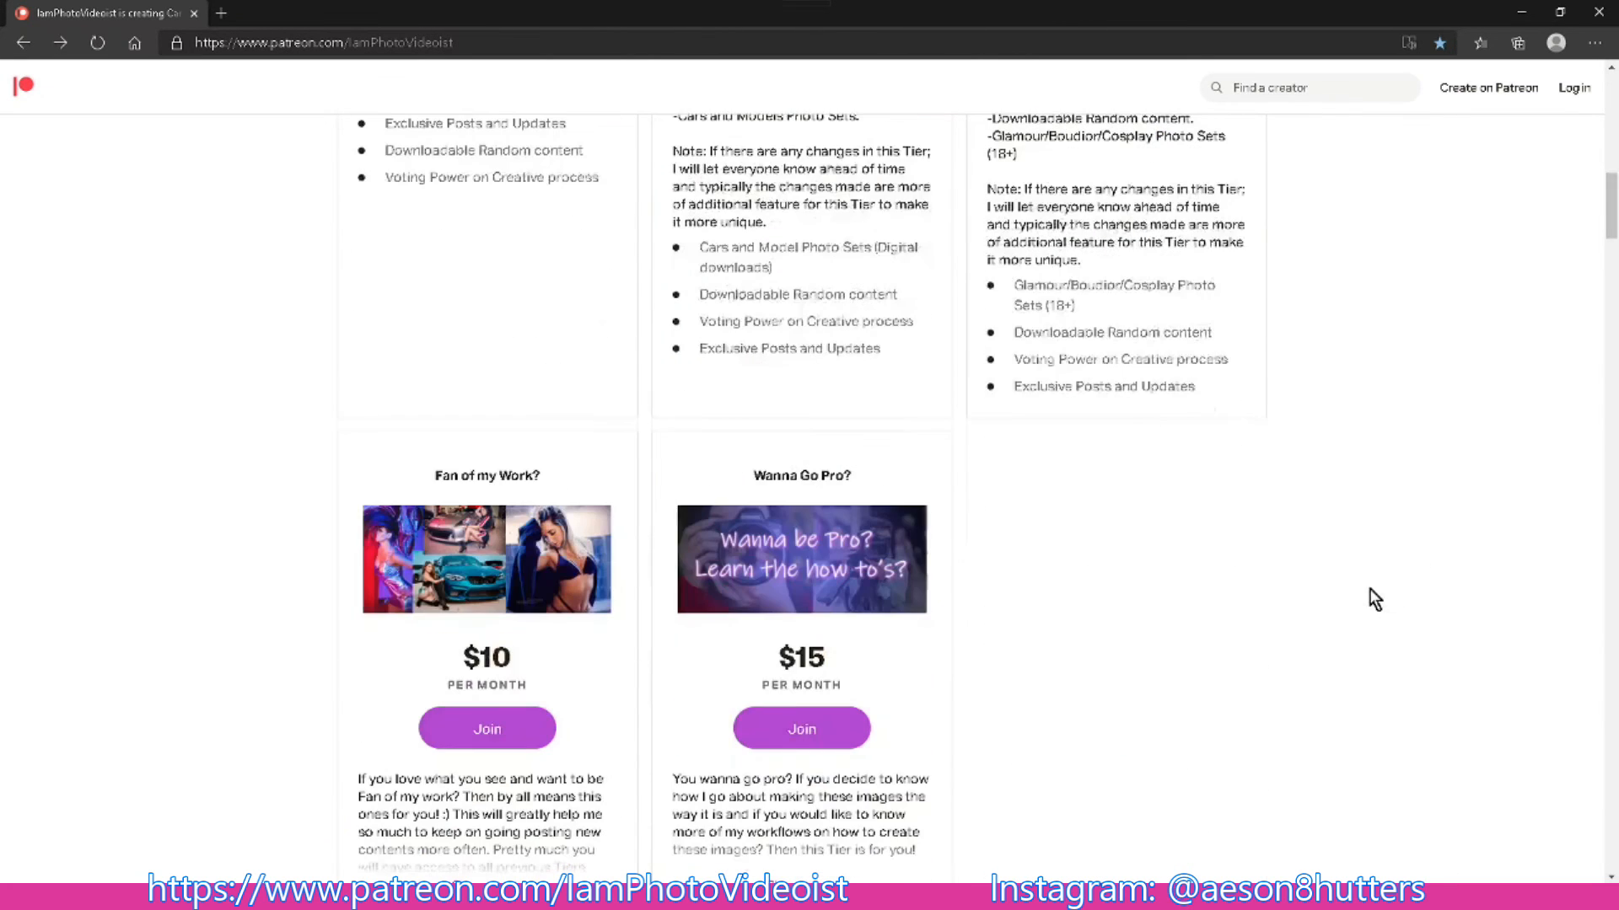
pyautogui.scroll(-2, 822, 595)
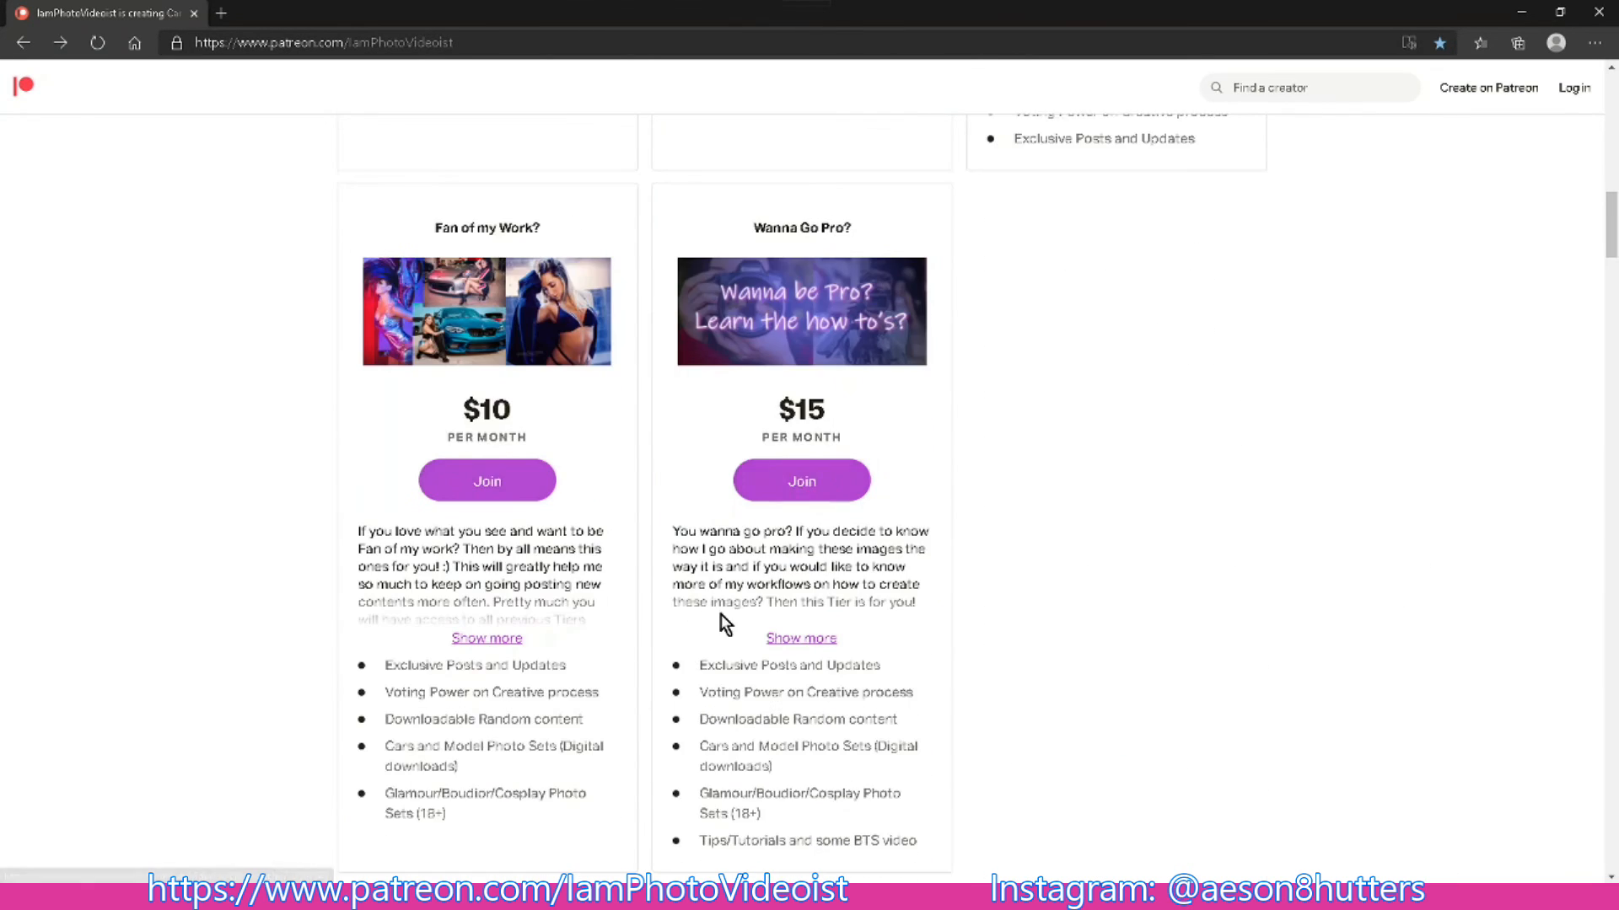
pyautogui.click(496, 641)
pyautogui.scroll(-1, 1119, 645)
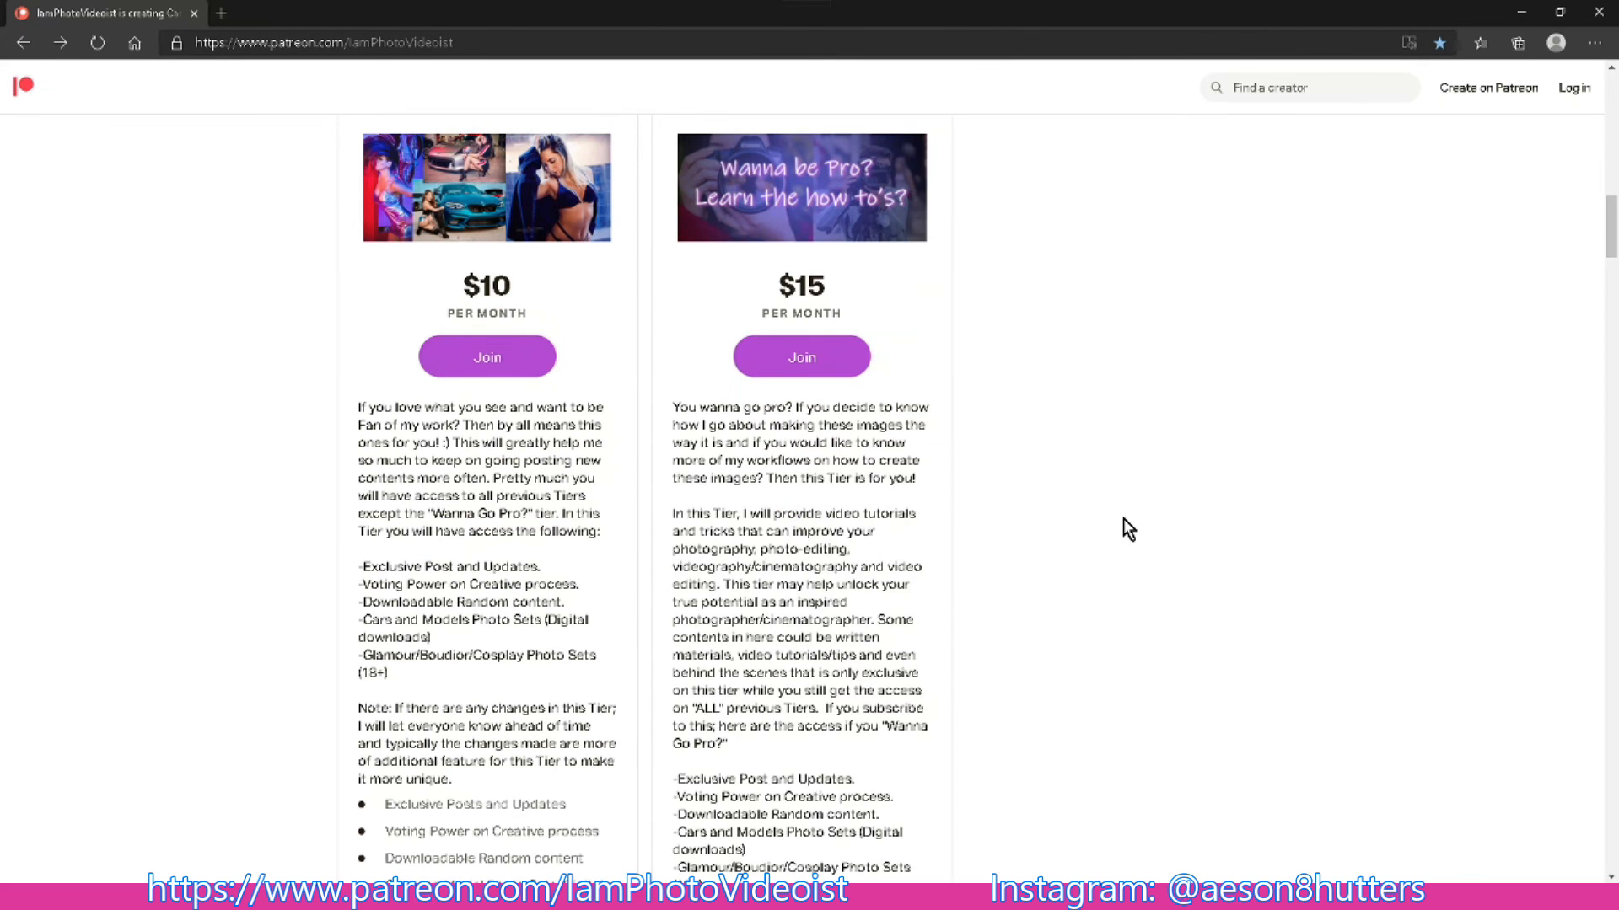
# - Look through the About section and the recent posts down to the end of the Patreon page
pyautogui.scroll(-7, 1124, 523)
pyautogui.scroll(-4, 1125, 540)
pyautogui.scroll(-3, 1131, 539)
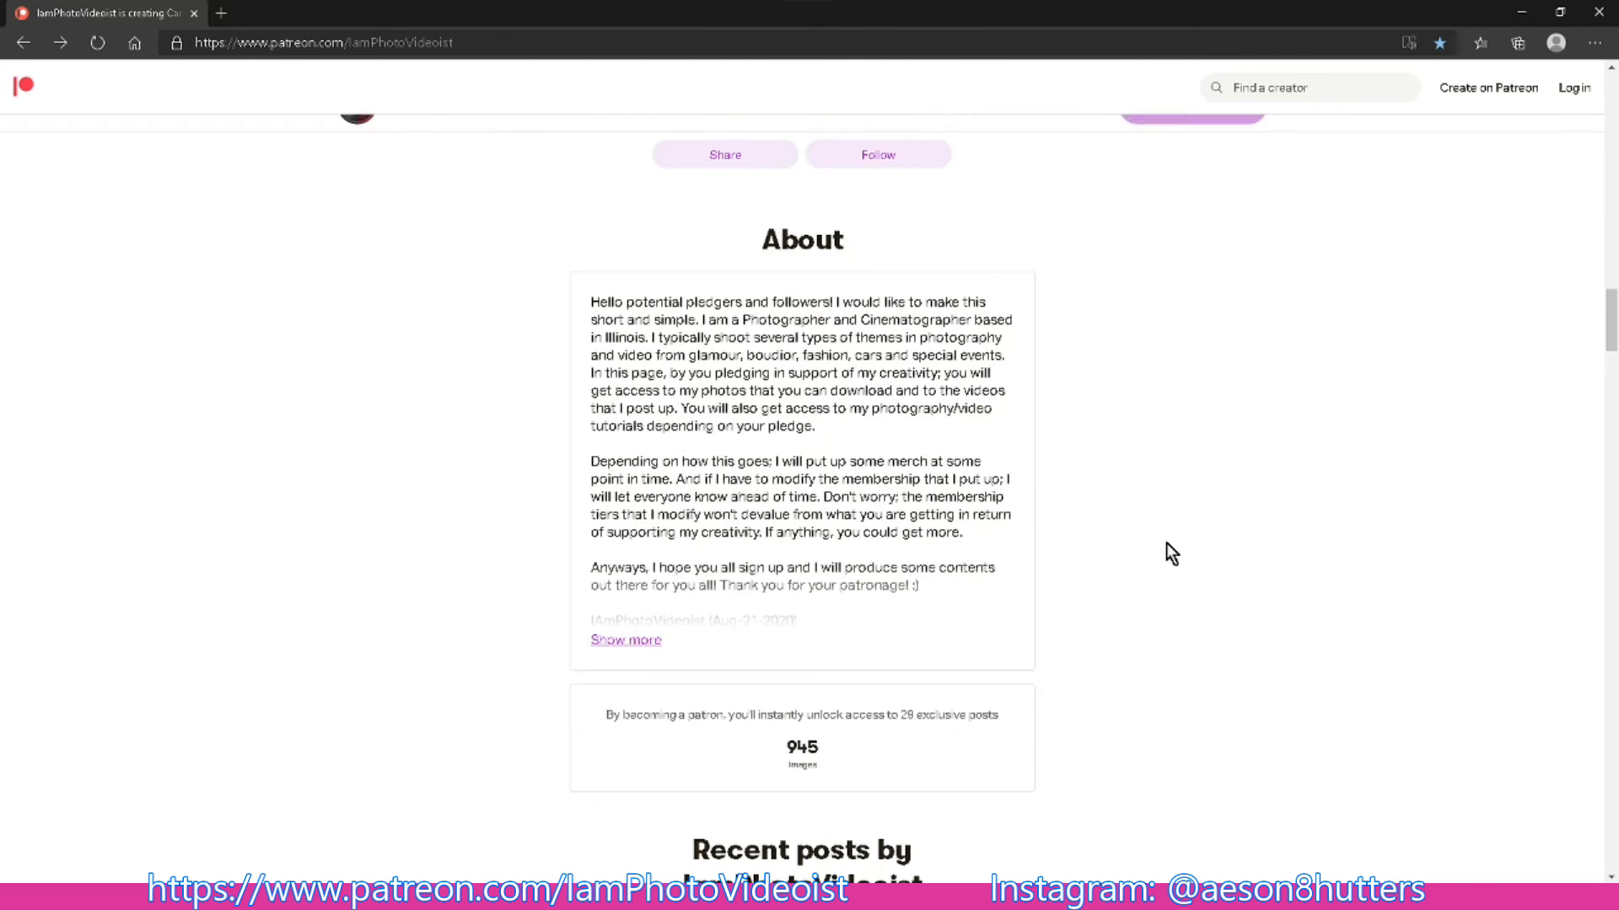
pyautogui.scroll(-7, 1172, 552)
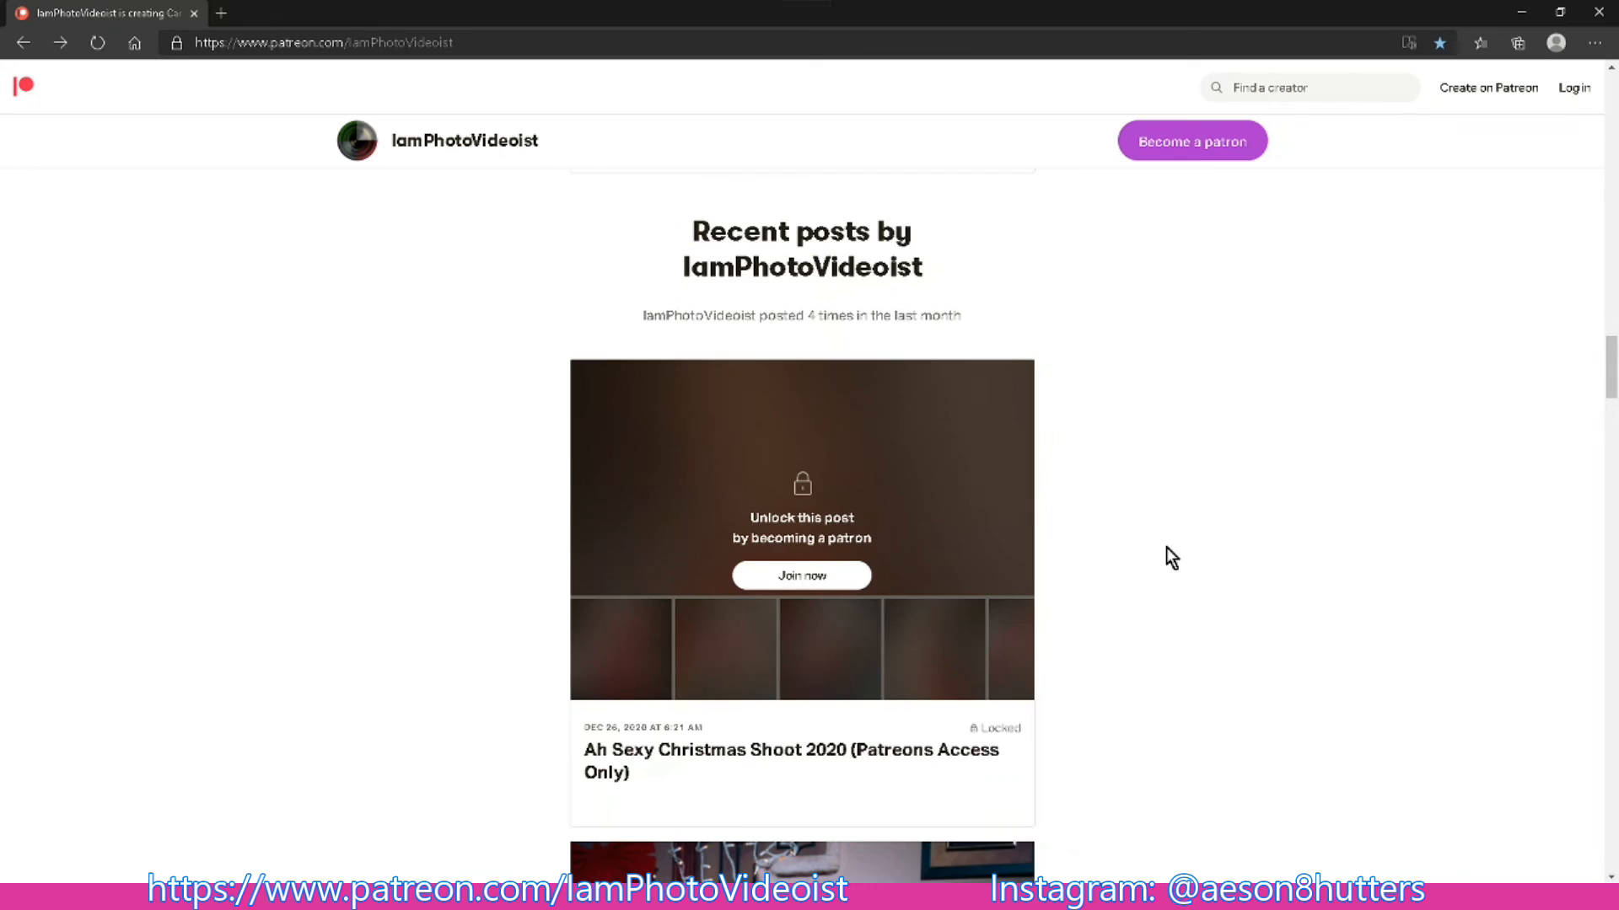
pyautogui.scroll(-1, 1166, 548)
pyautogui.scroll(-4, 1167, 547)
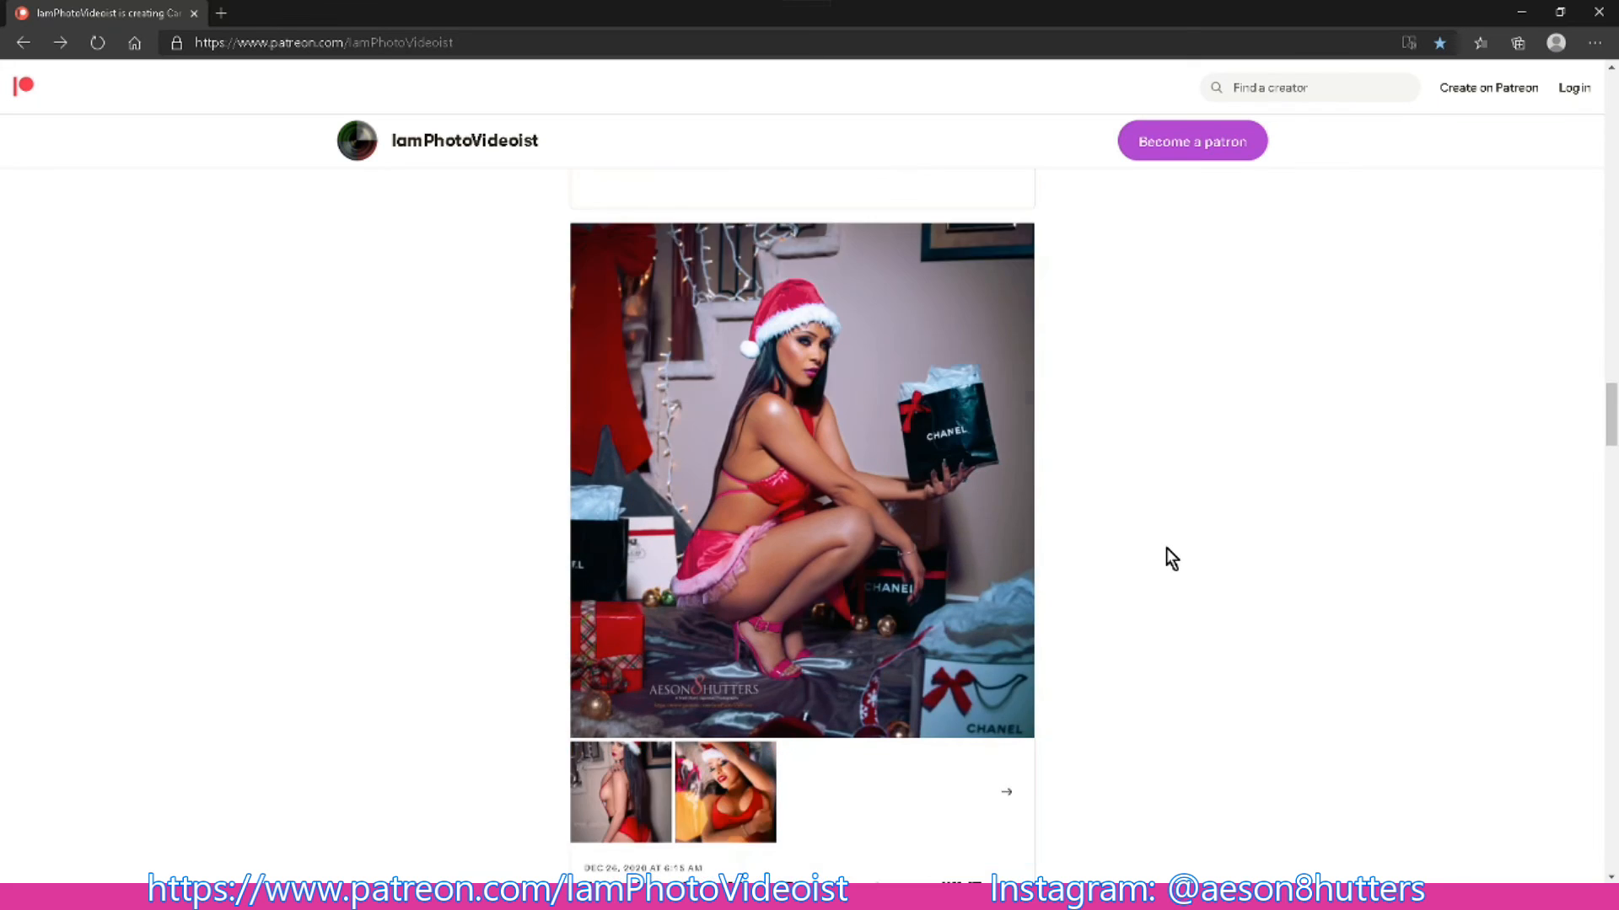
pyautogui.scroll(-1, 1167, 550)
pyautogui.scroll(-8, 1167, 550)
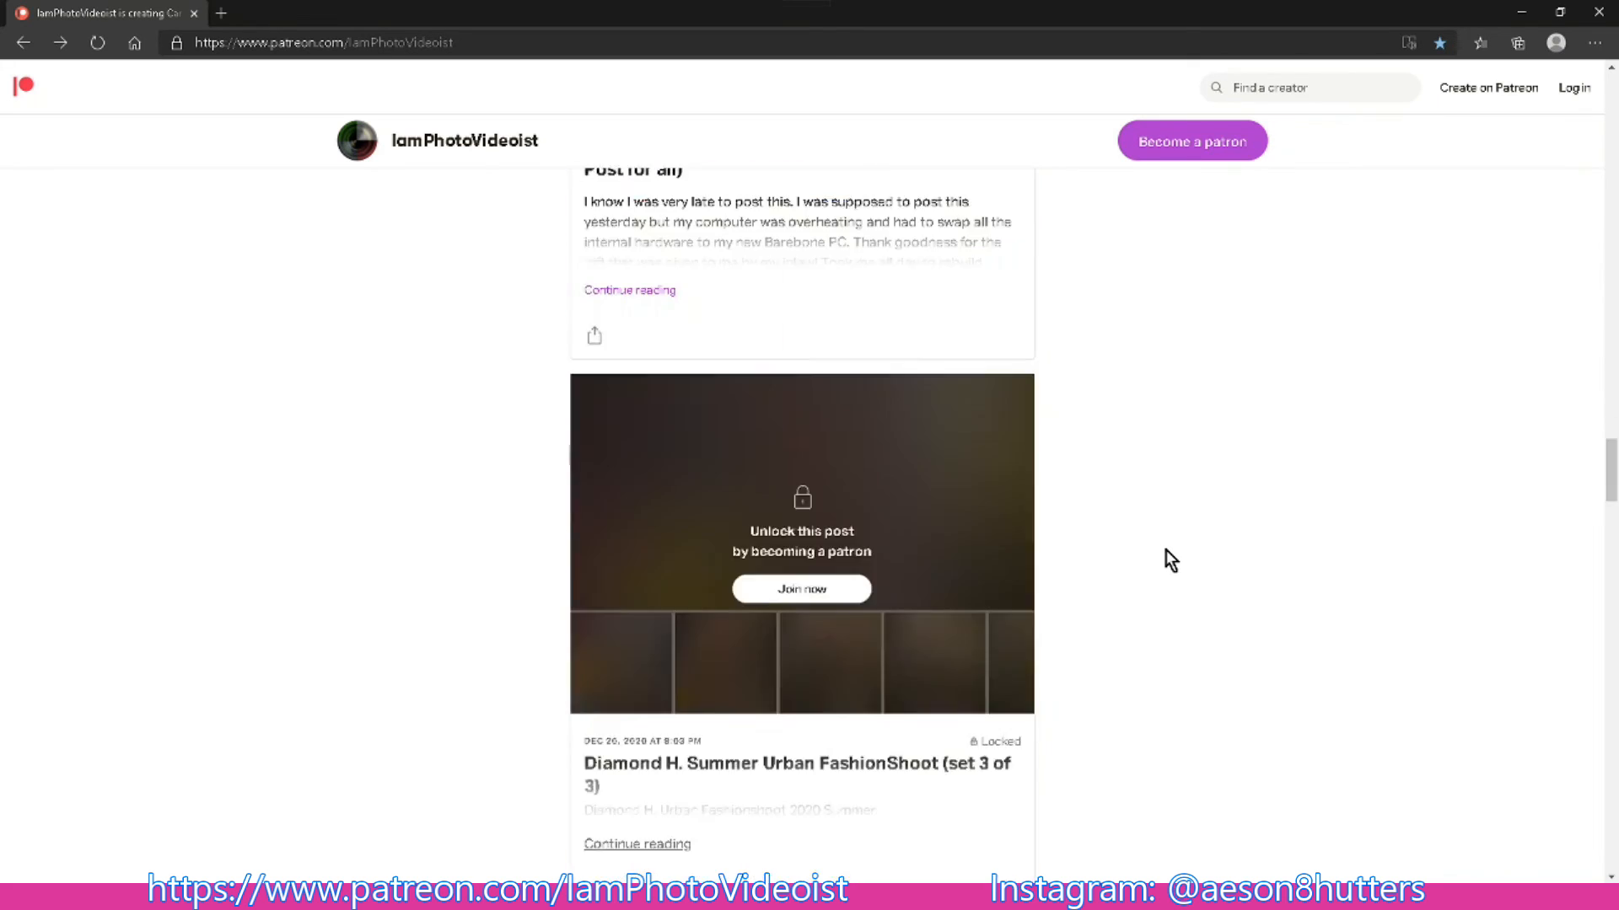
pyautogui.scroll(-15, 1170, 560)
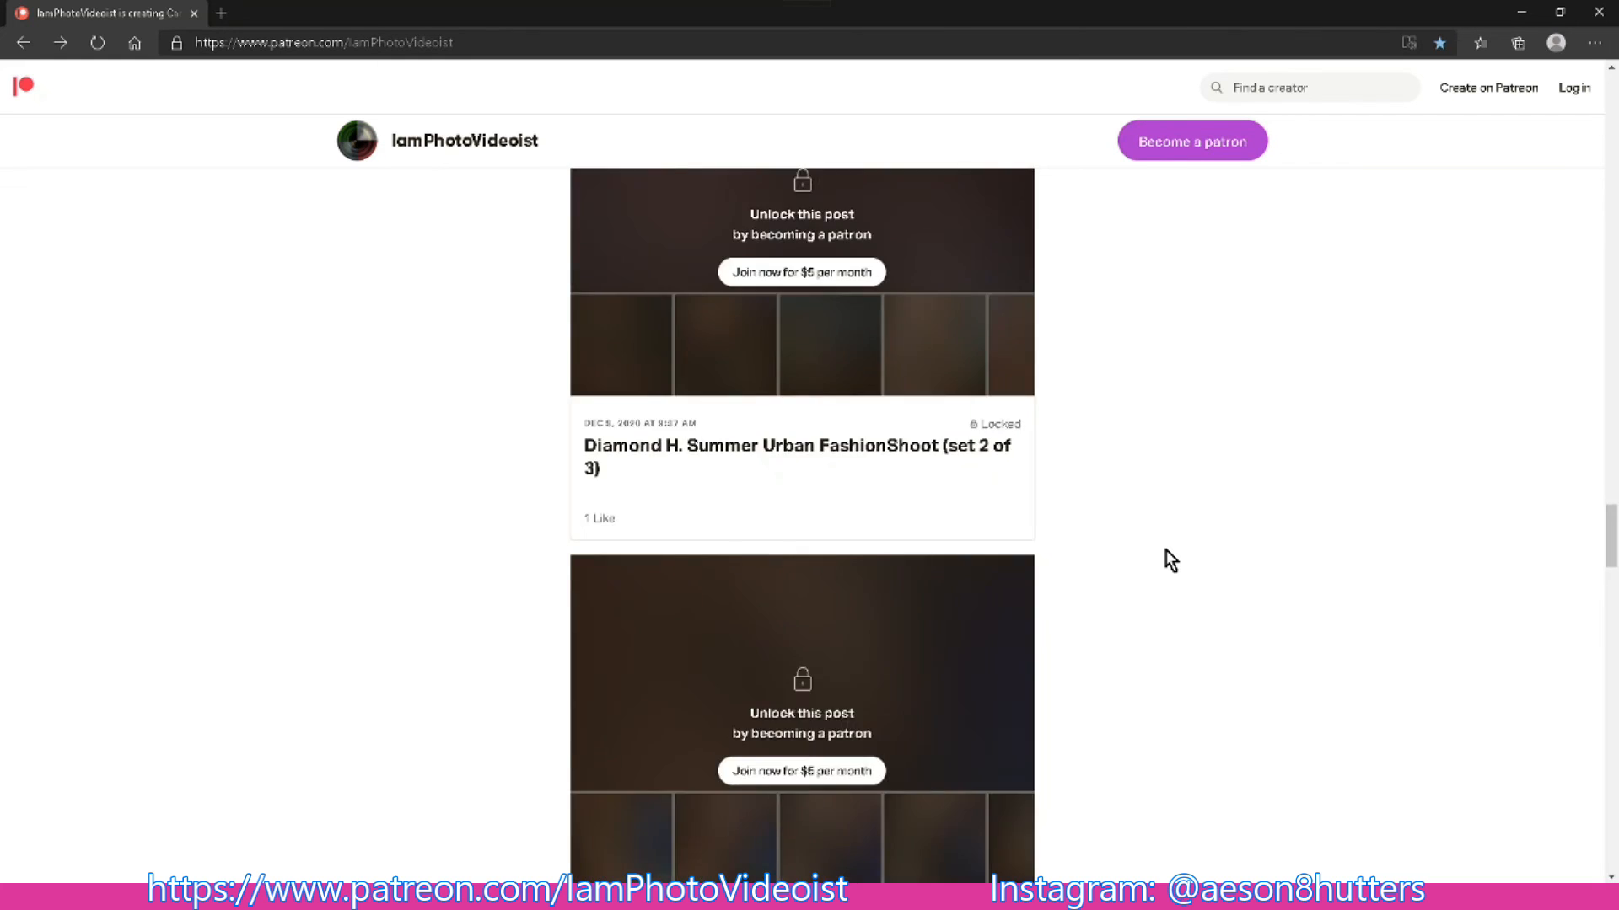
pyautogui.scroll(-14, 1170, 561)
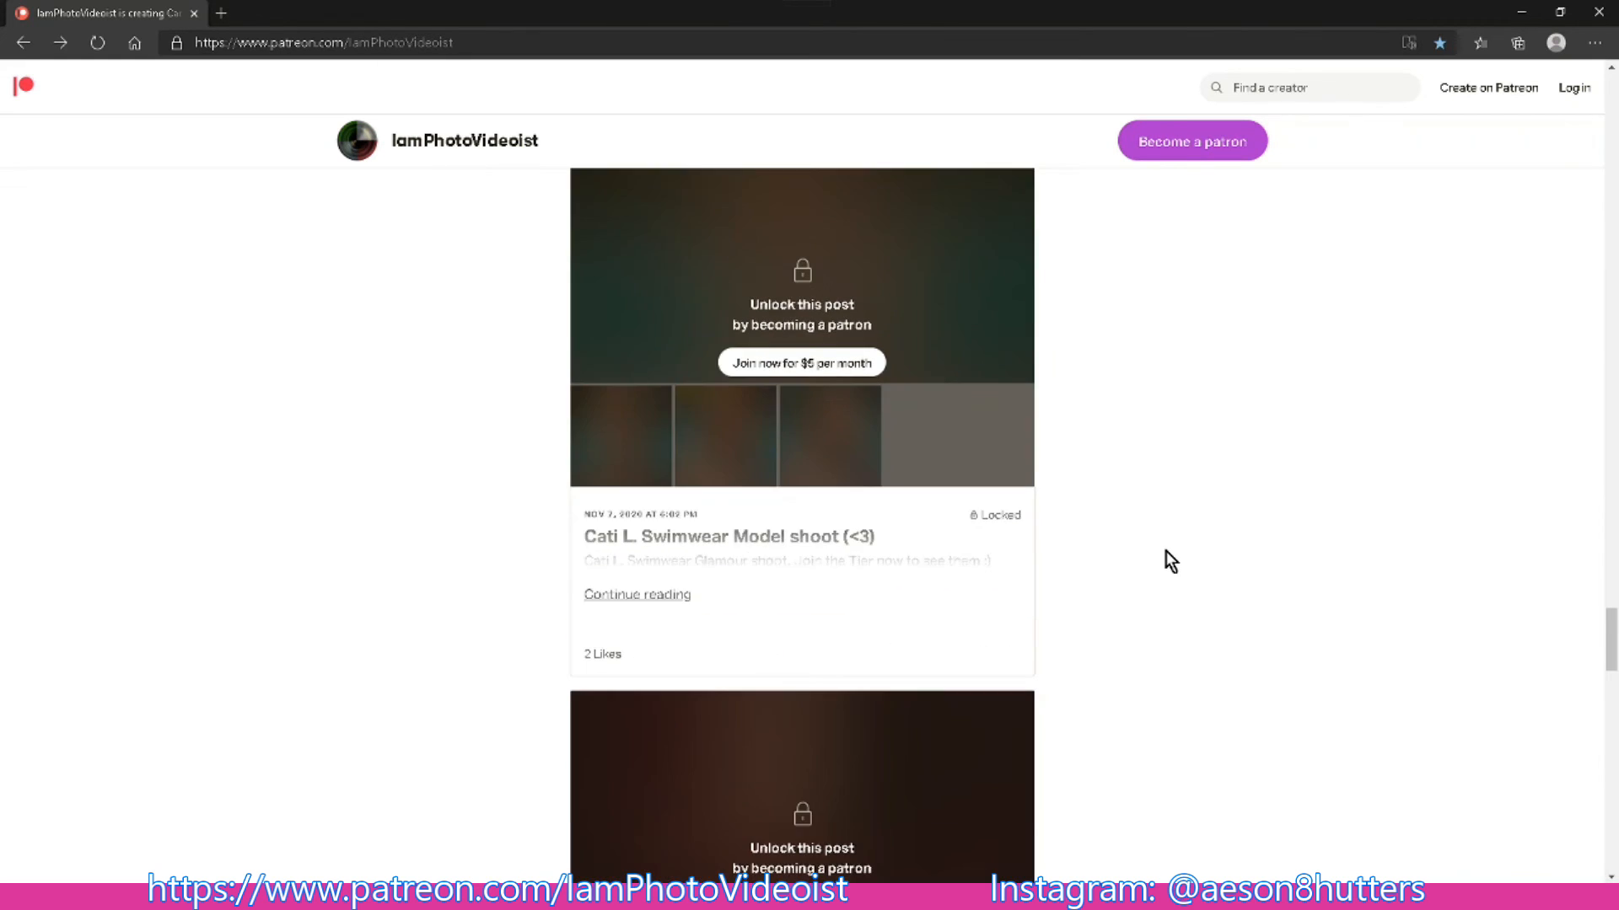
pyautogui.scroll(-15, 1170, 562)
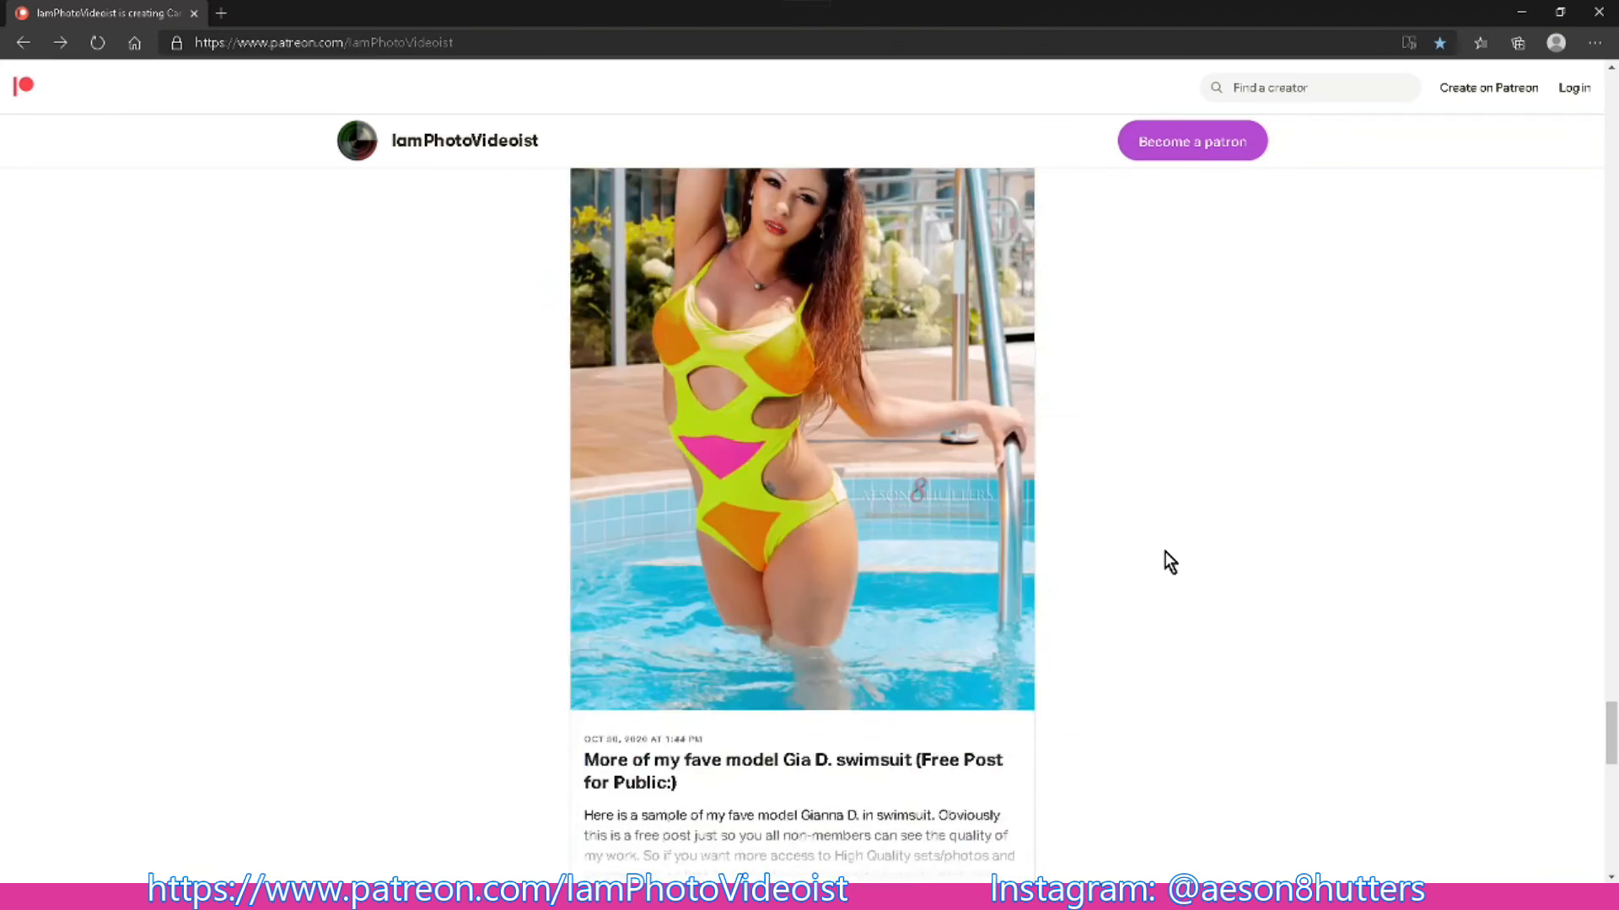
pyautogui.scroll(-2, 1170, 562)
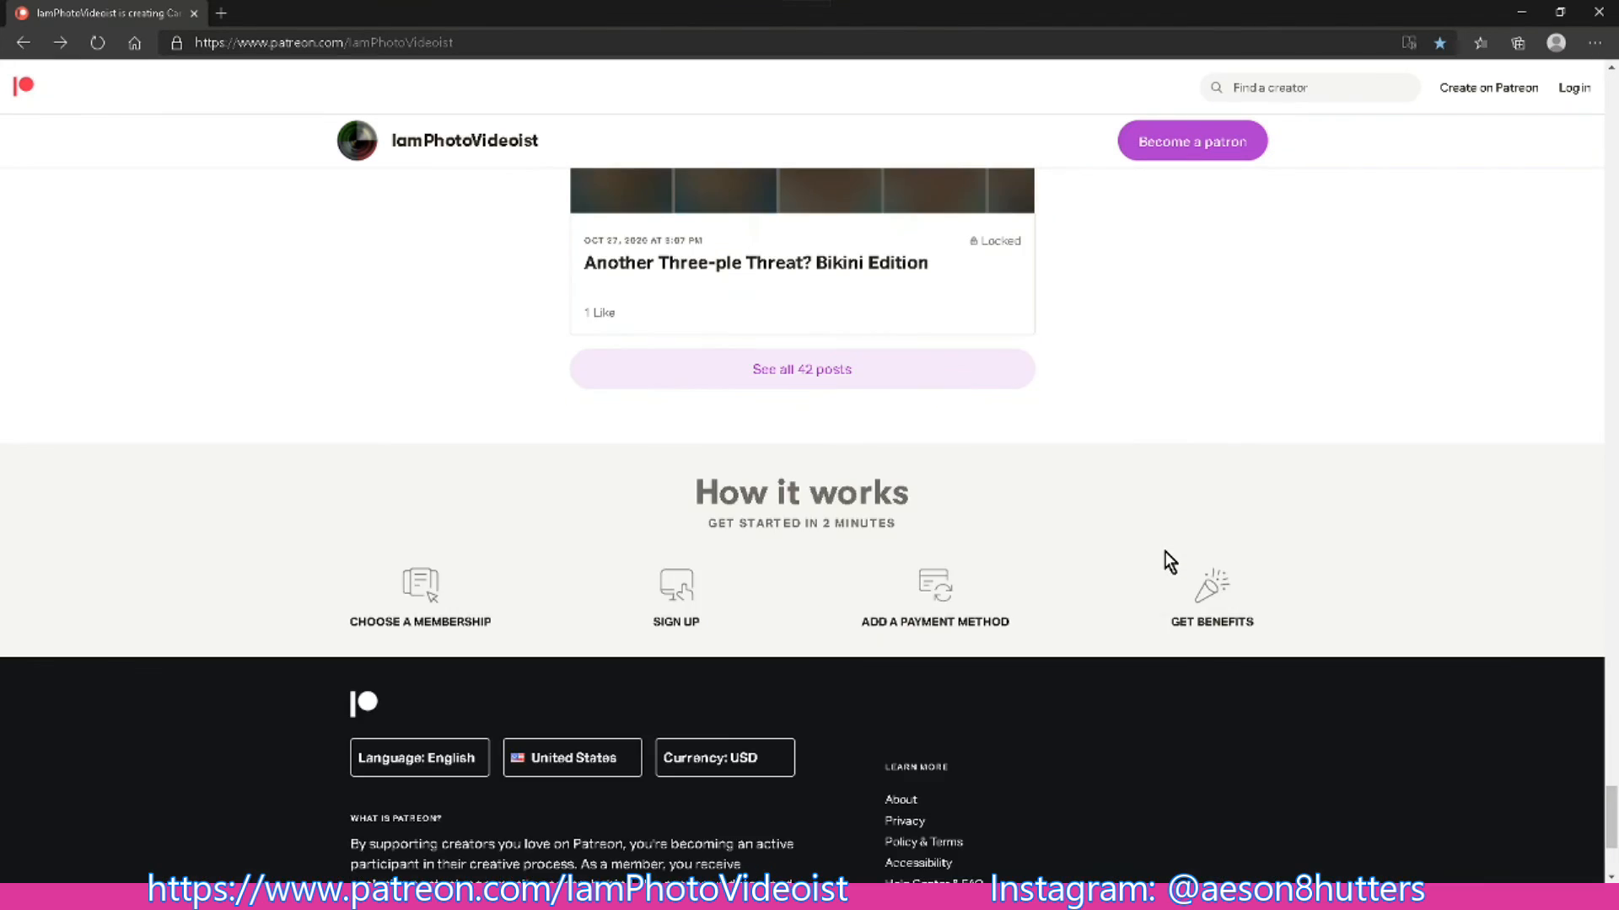
# - Return to the membership levels on the Patreon page and review the Wanna Go Pro? level and the other tiers again
pyautogui.scroll(12, 1170, 561)
pyautogui.scroll(20, 1168, 539)
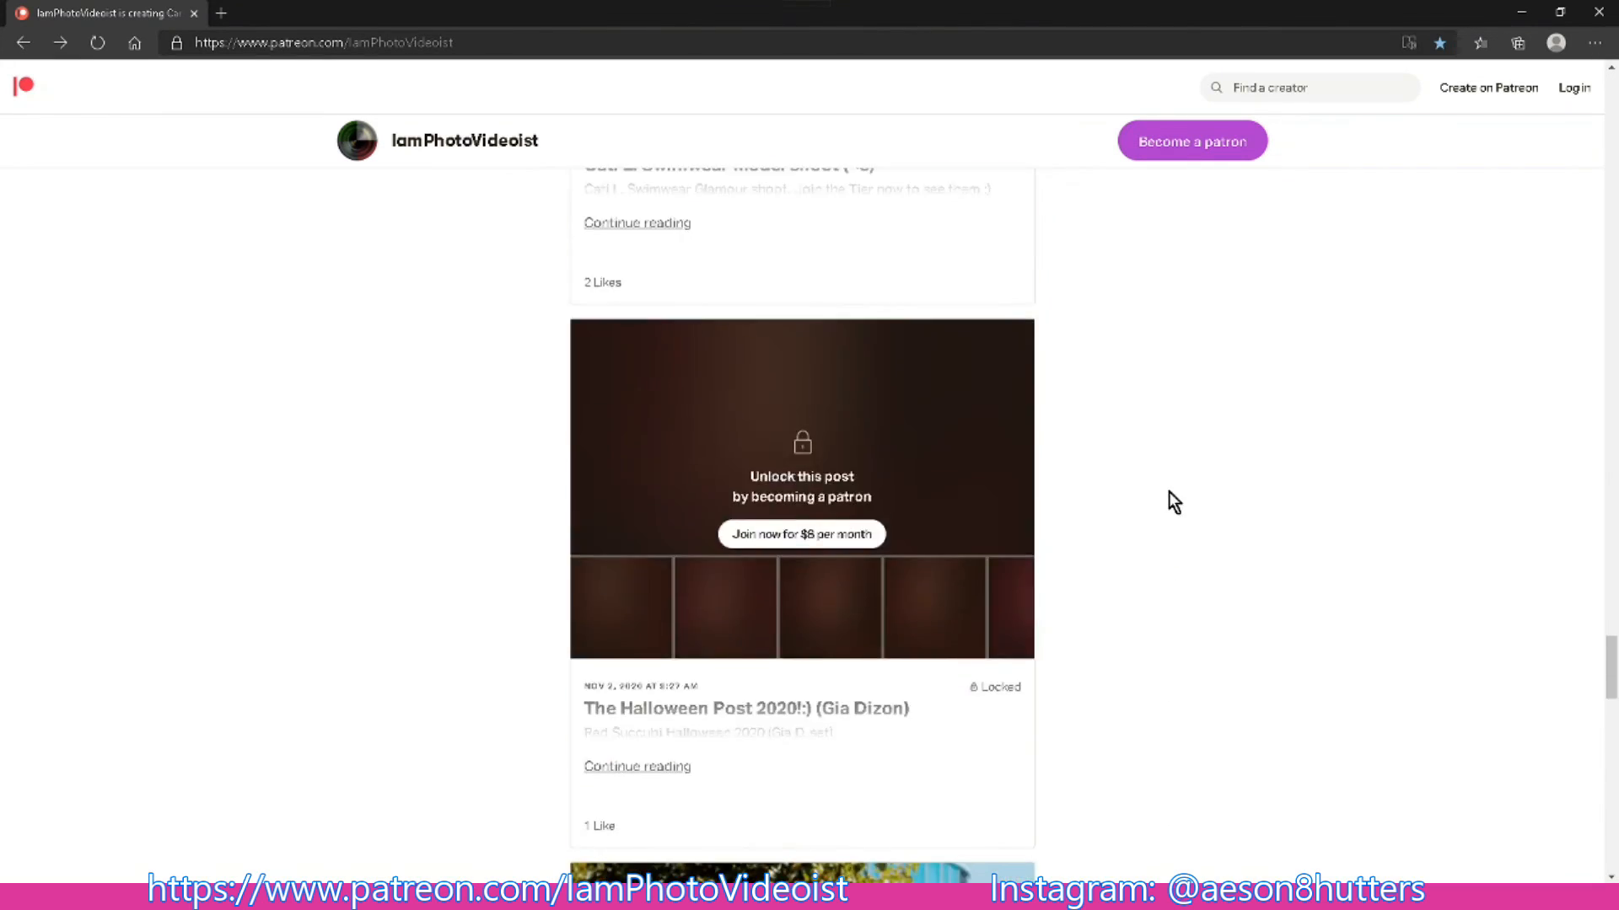
pyautogui.scroll(20, 1166, 489)
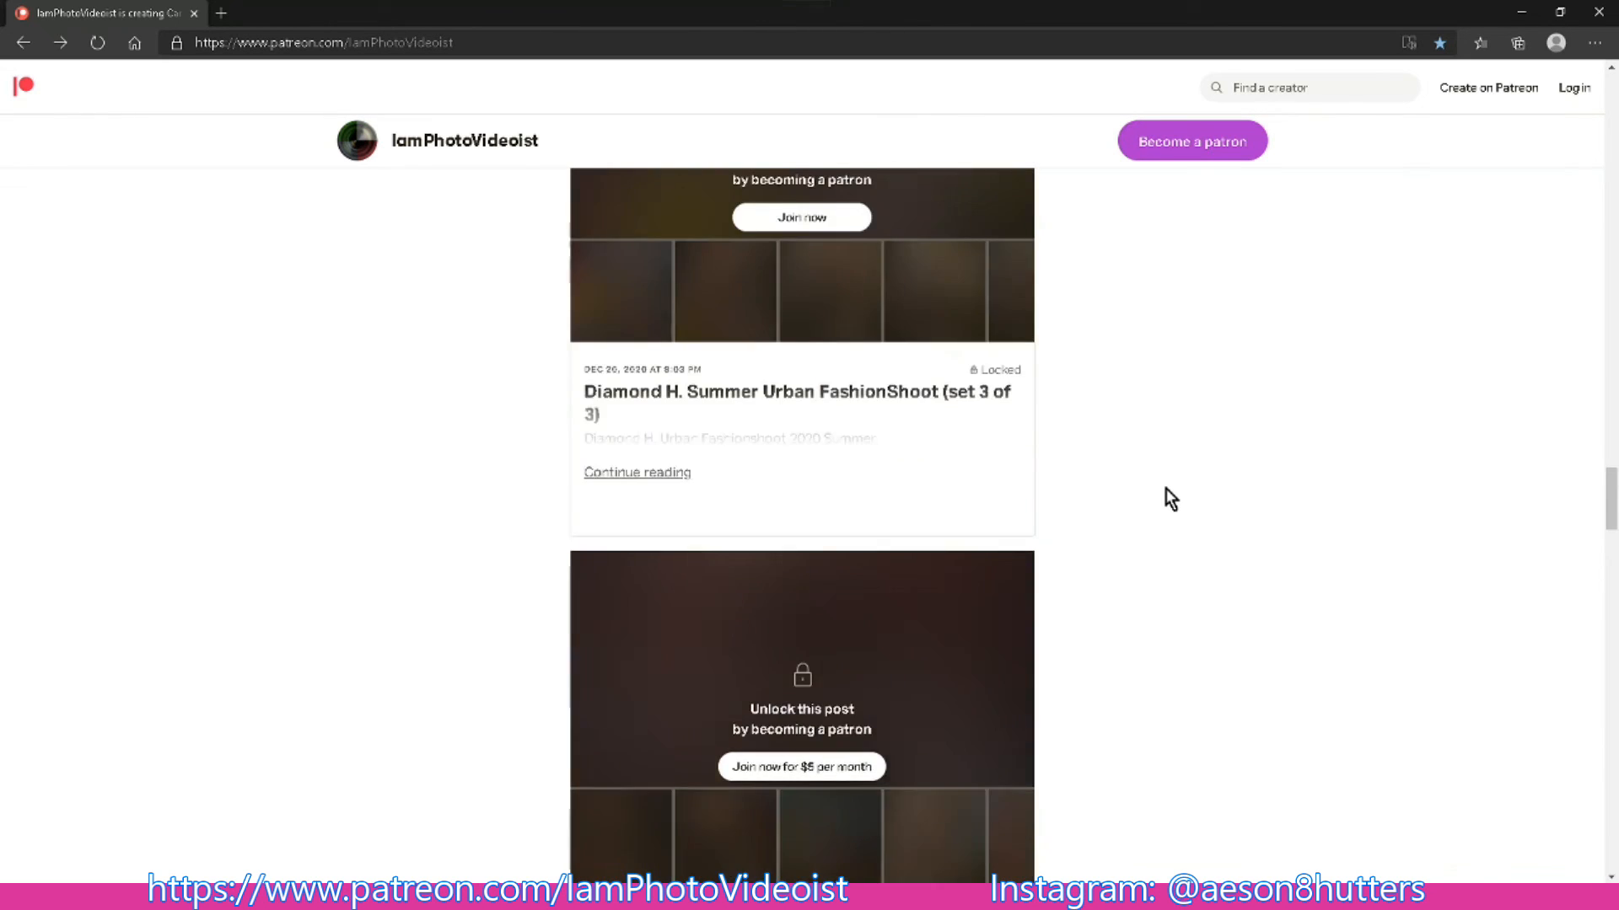
pyautogui.scroll(20, 1166, 487)
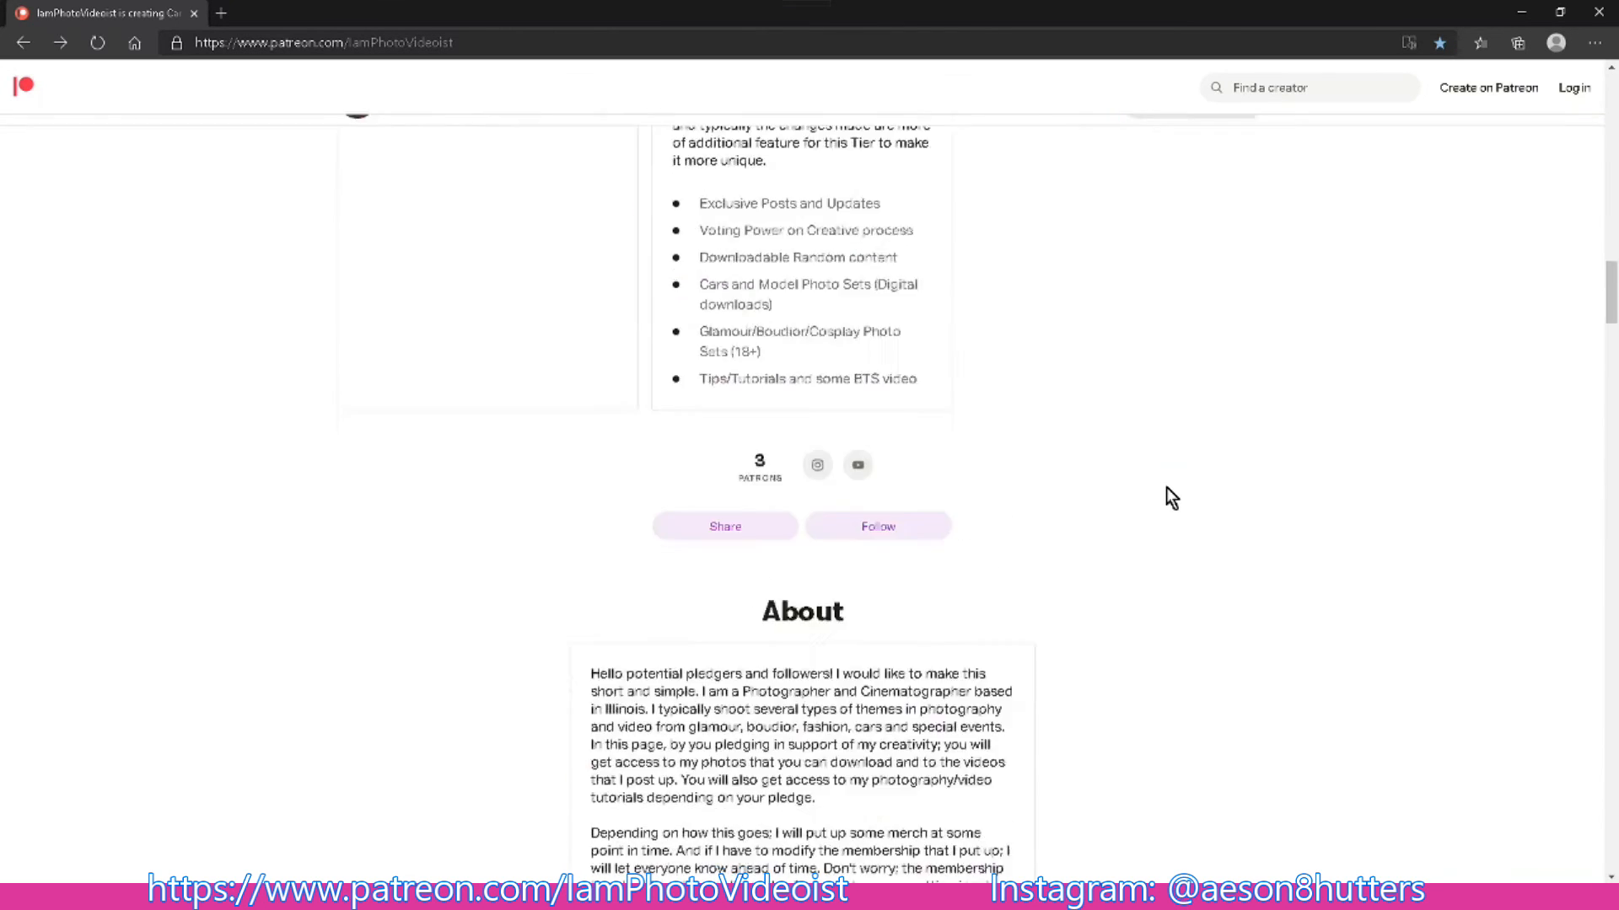
pyautogui.scroll(4, 1166, 487)
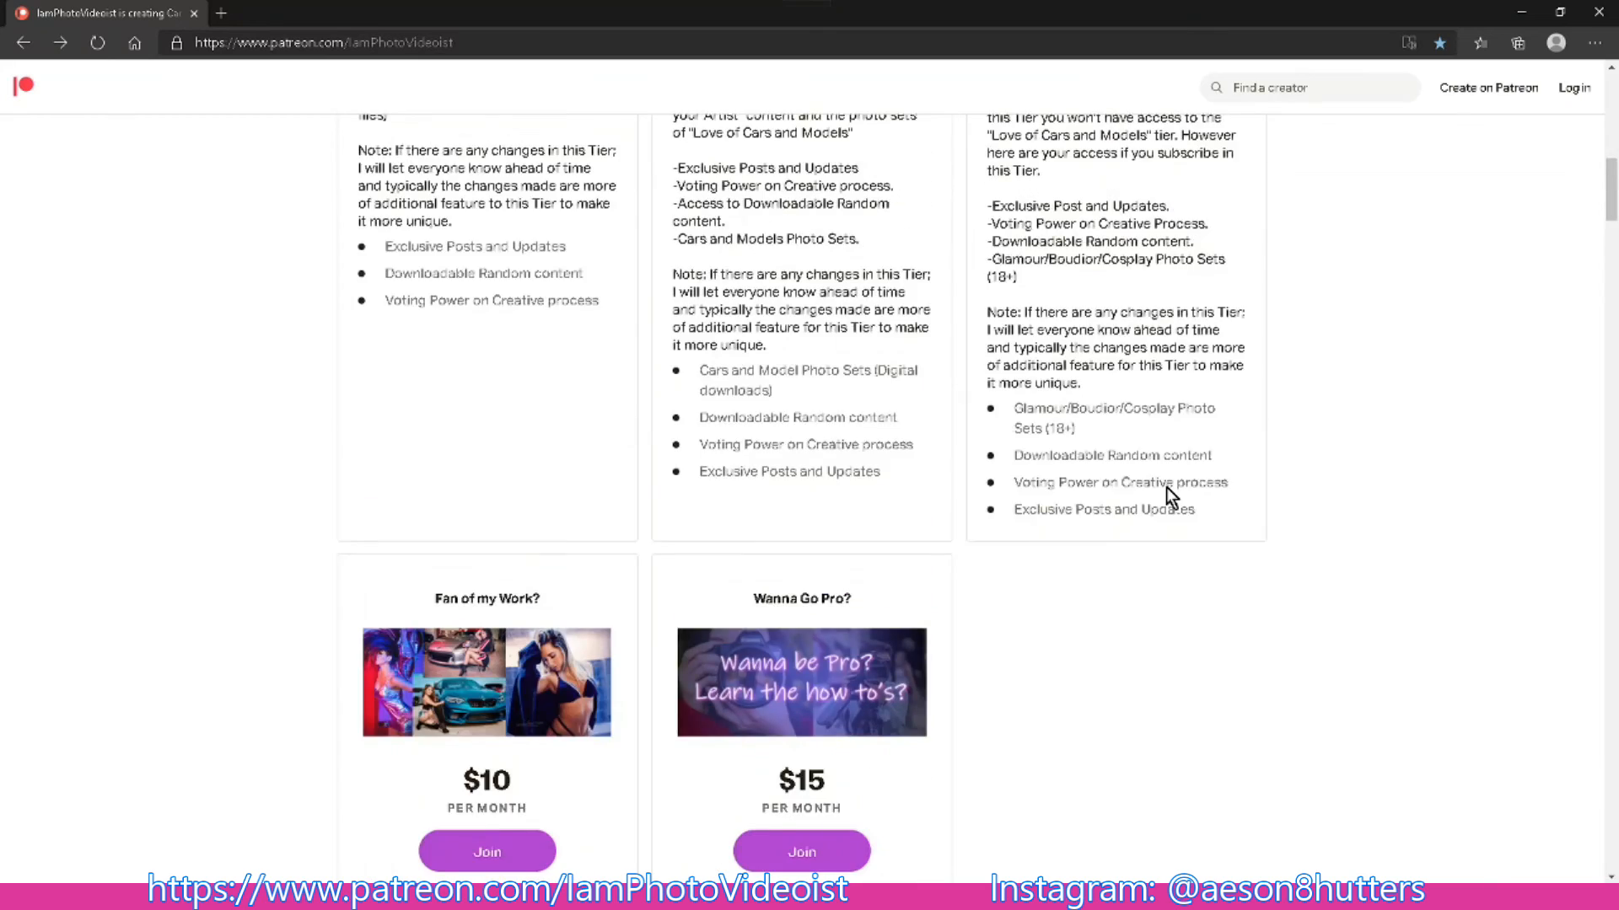
pyautogui.scroll(-3, 1165, 487)
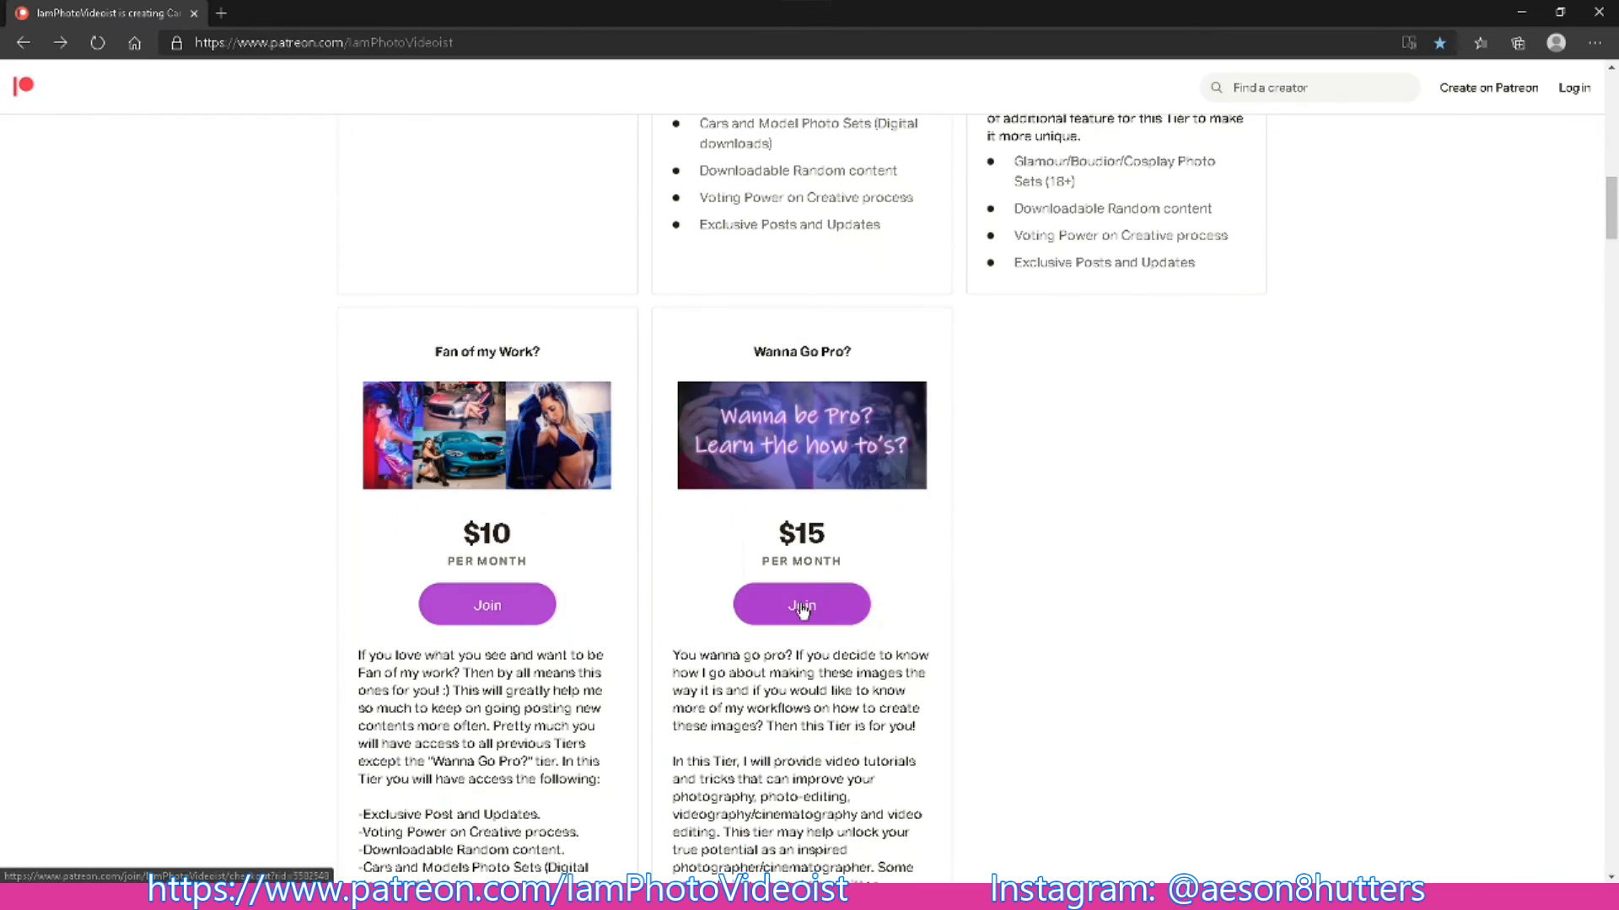
pyautogui.scroll(10, 1181, 570)
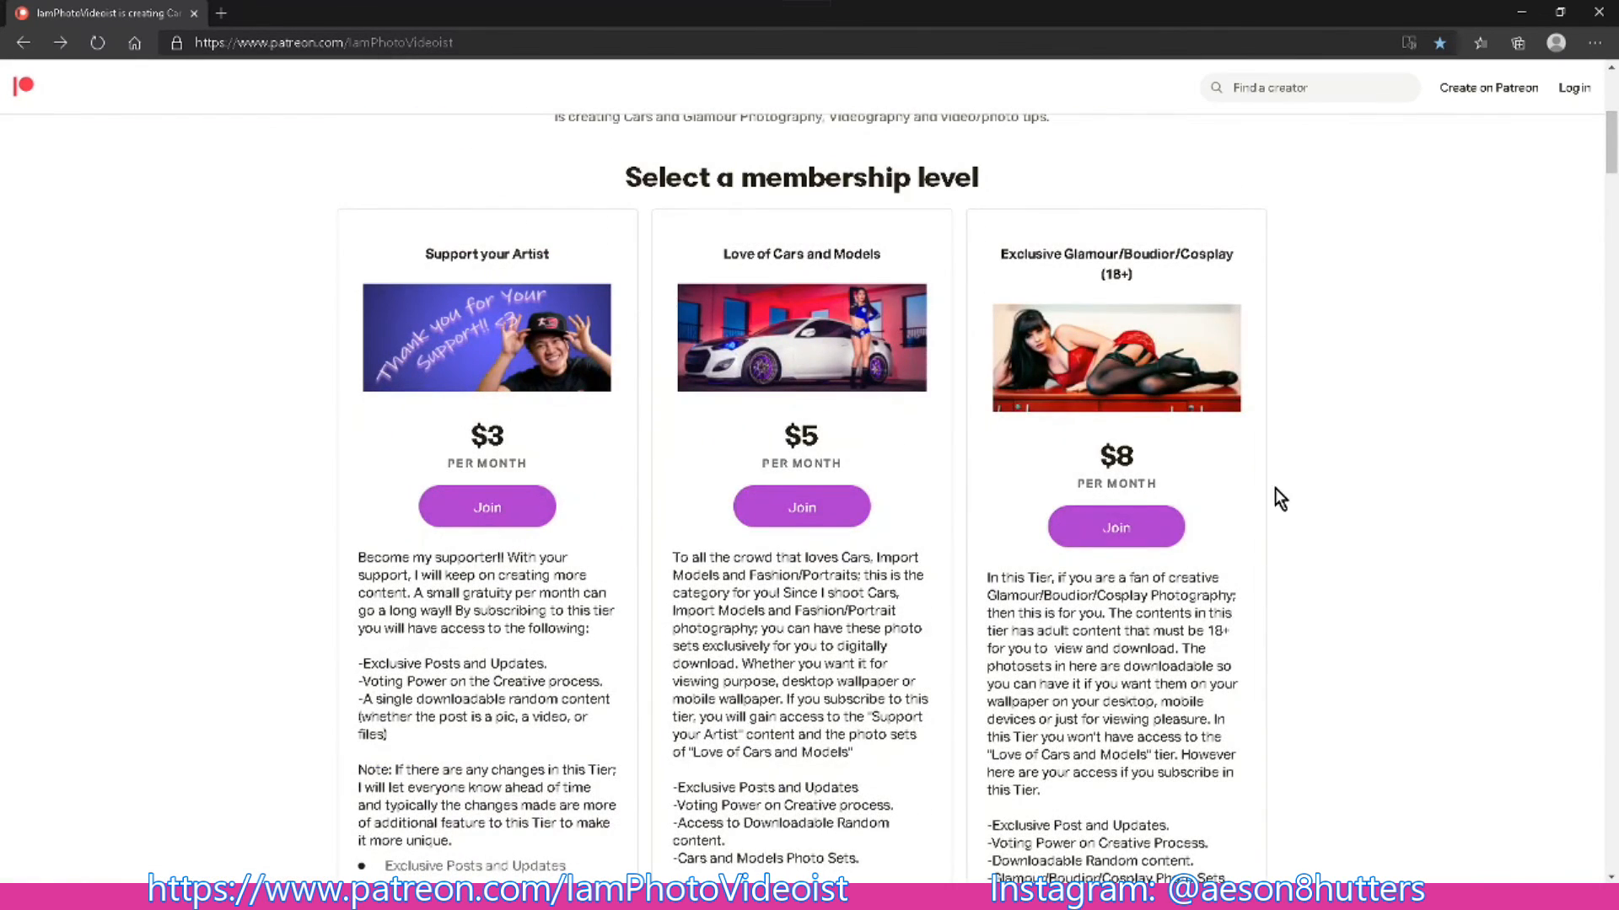
pyautogui.scroll(-5, 388, 531)
pyautogui.scroll(-15, 372, 534)
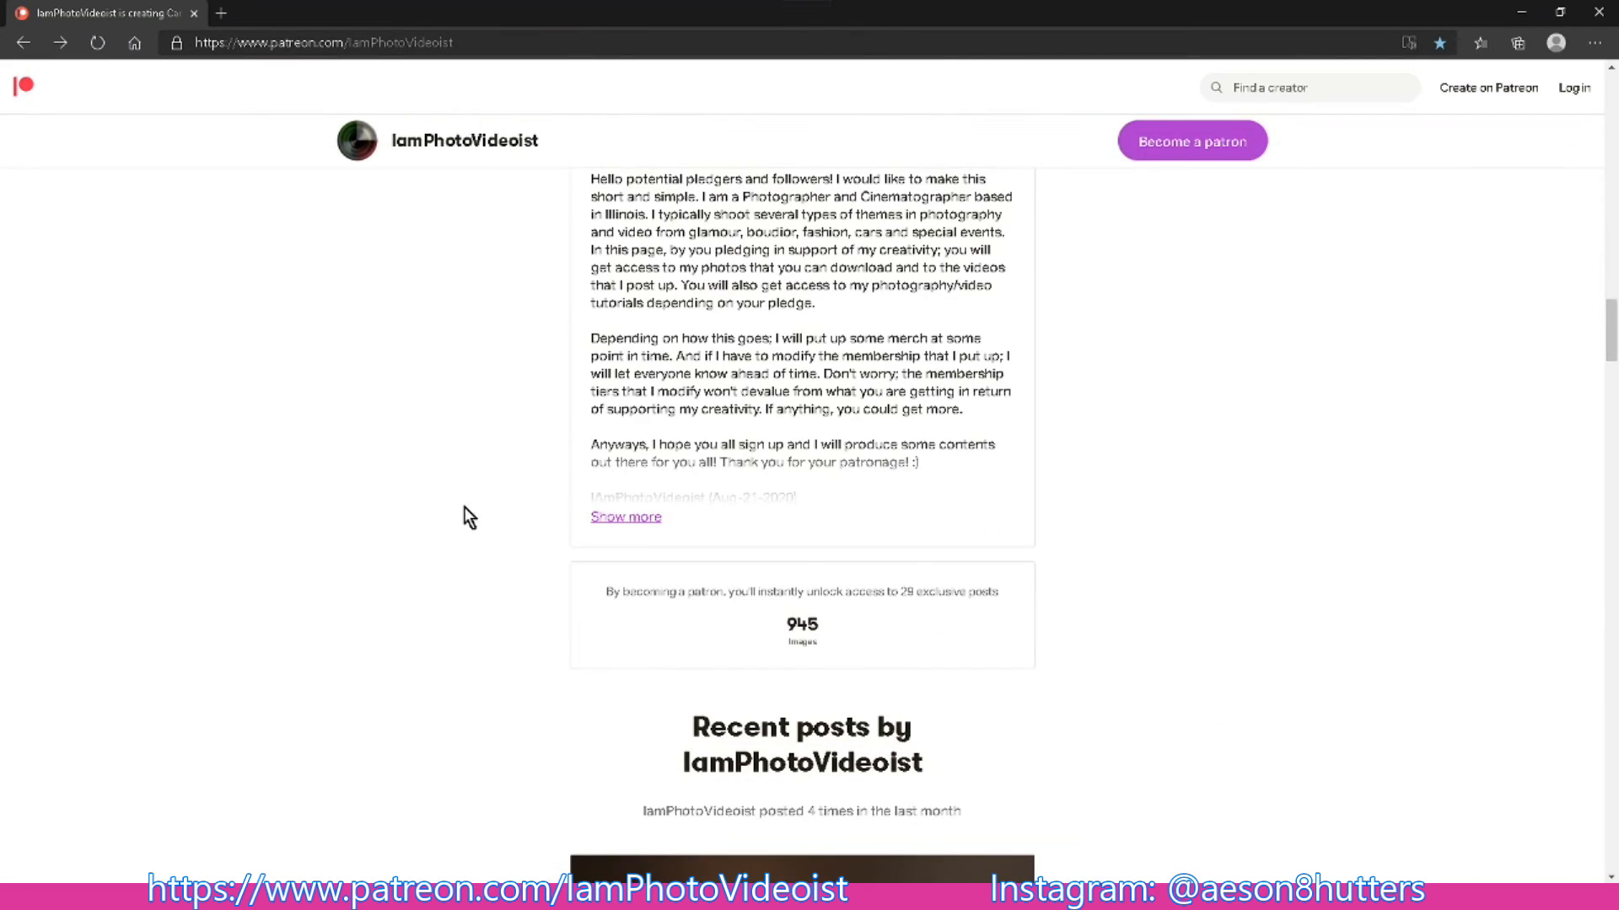